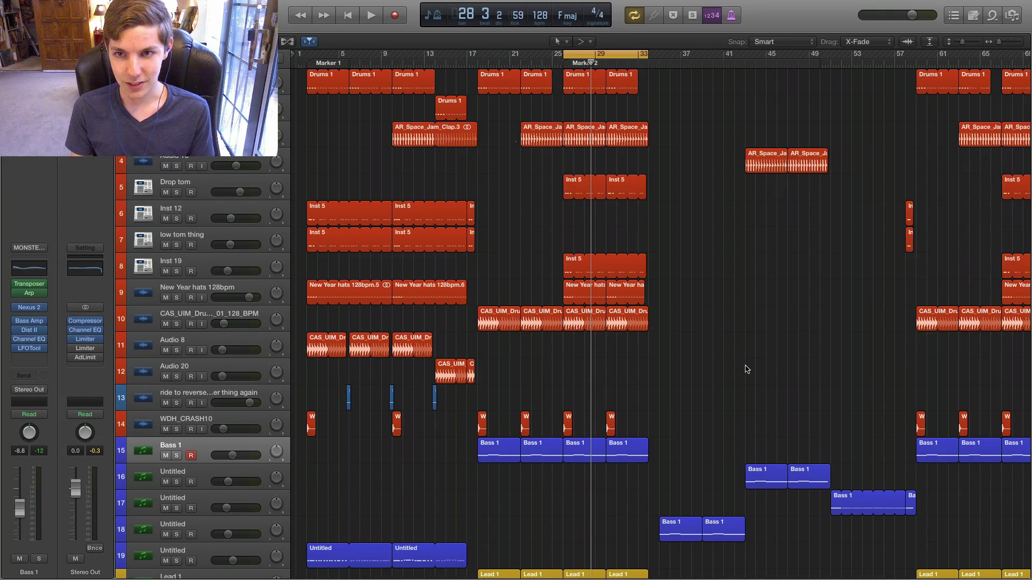
Play the arrangement across the cycled section at Marker 2, bars 26 to 34.
{"action": "key", "text": "super+Right"}
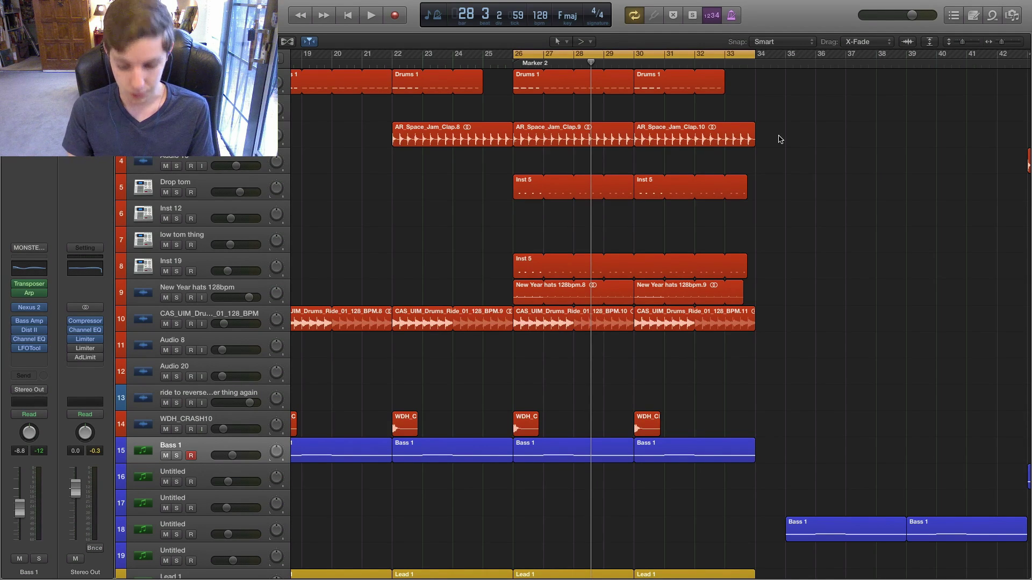
{"action": "key", "text": "super+Left"}
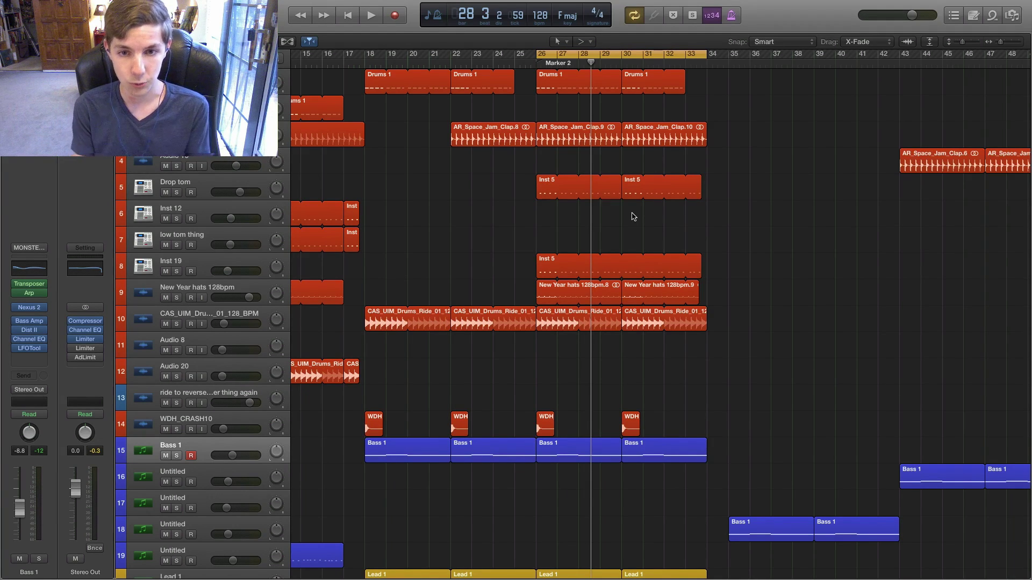
{"action": "scroll", "coordinate": [634, 214], "scroll_direction": "right", "scroll_amount": 4}
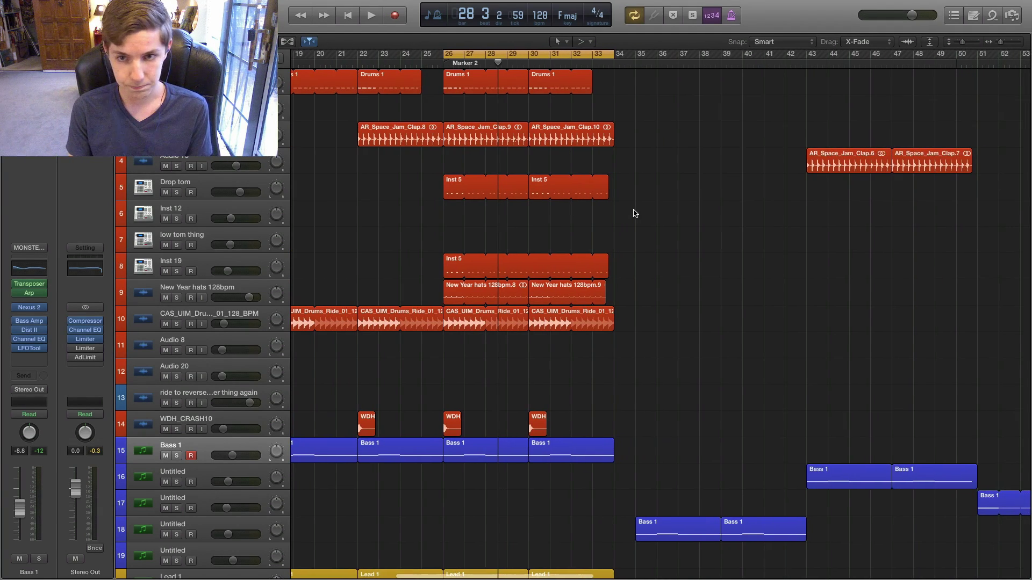
{"action": "key", "text": "space"}
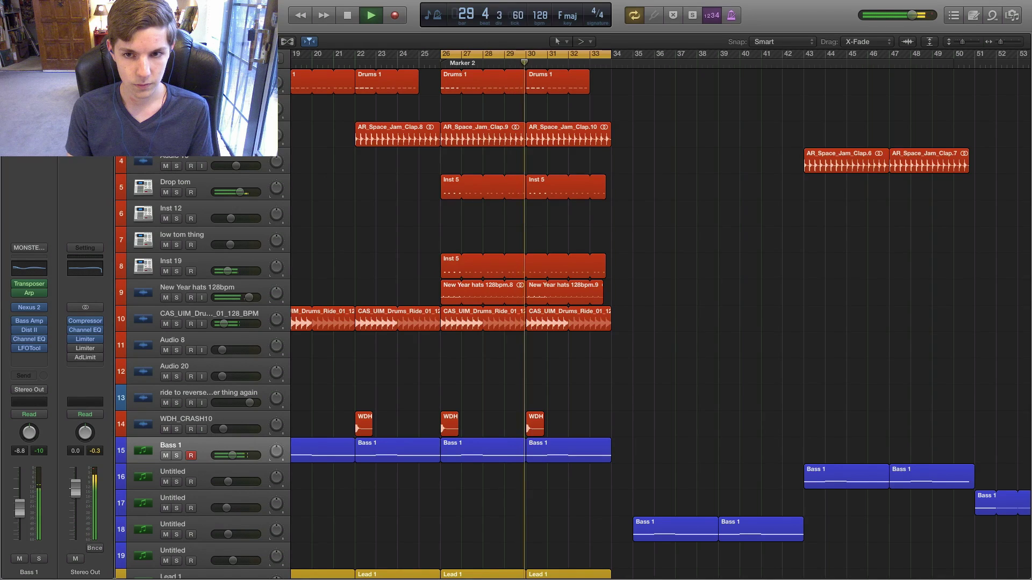
Solo the Drums 1, AR_Space_Jam_Clap, Drop tom and Inst 19 tracks one after another during playback.
{"action": "key", "text": "ctrl+s"}
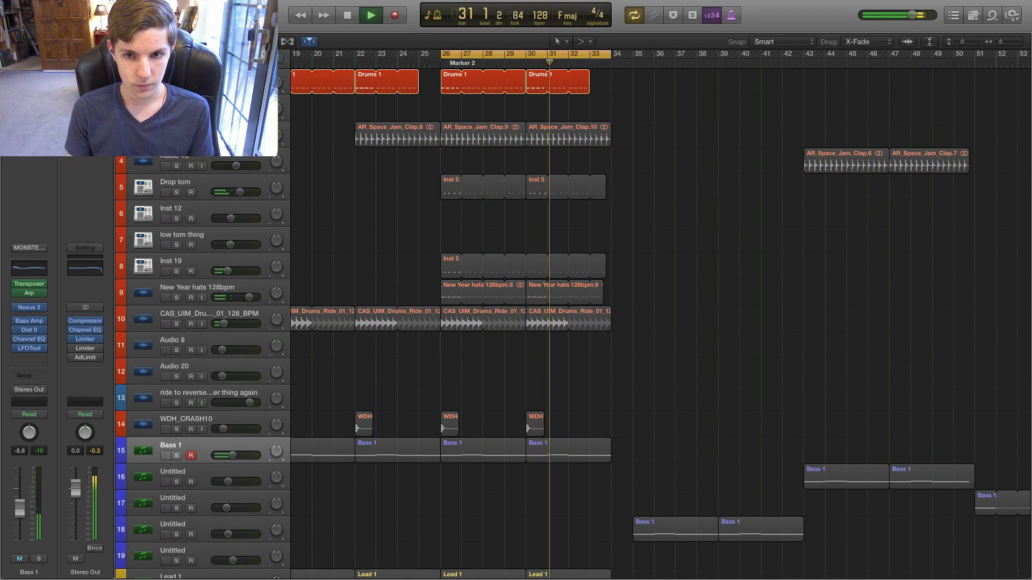
{"action": "left_click", "coordinate": [176, 140]}
{"action": "left_click", "coordinate": [177, 192]}
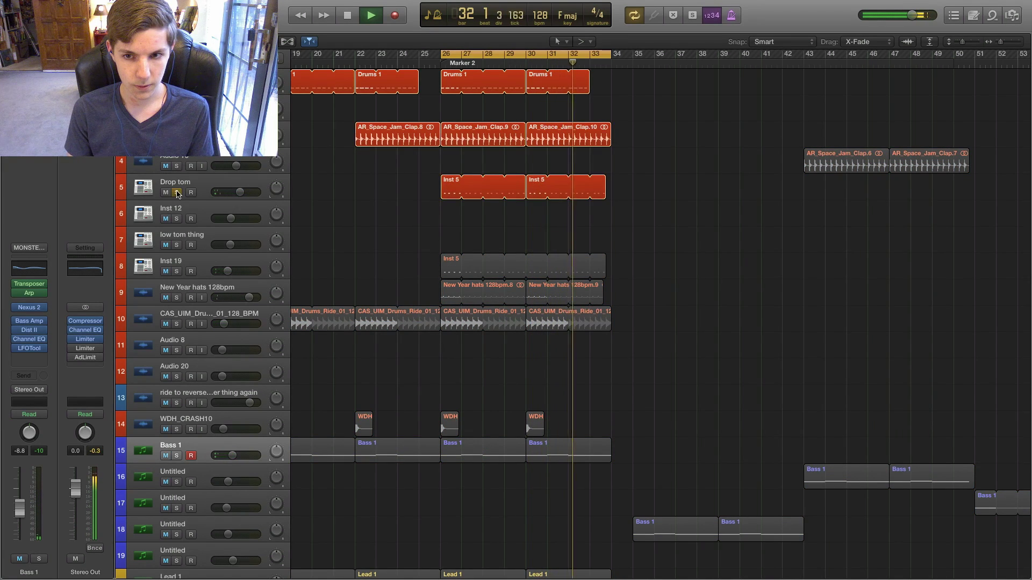
{"action": "left_click", "coordinate": [176, 271]}
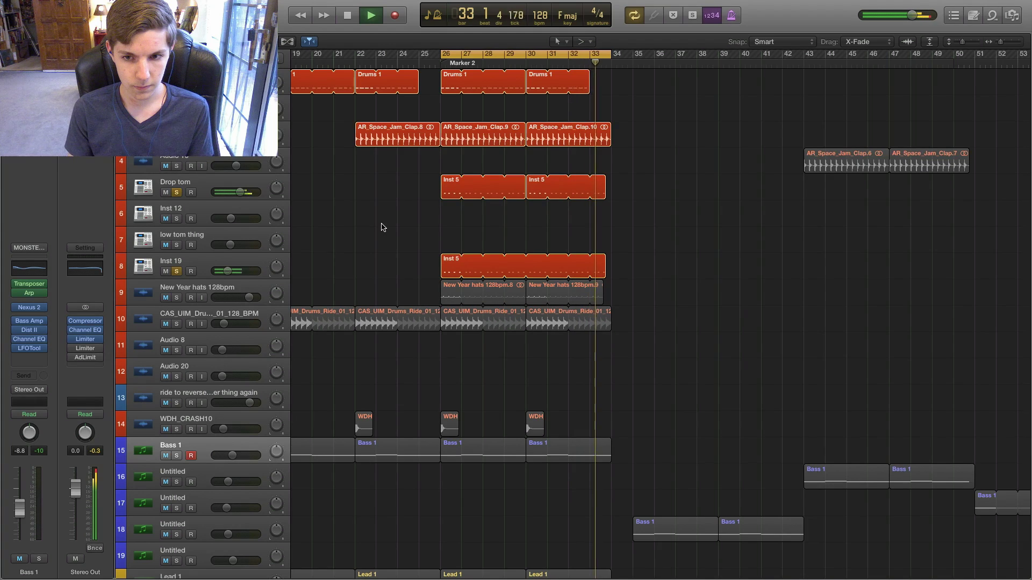
Add the New Year hats 128bpm, CAS_UIM drums ride, WDH_CRASH10 and Bass 1 tracks to the soloed layers.
{"action": "scroll", "coordinate": [213, 260], "scroll_direction": "down", "scroll_amount": 2}
{"action": "left_click", "coordinate": [176, 266]}
{"action": "scroll", "coordinate": [185, 263], "scroll_direction": "down", "scroll_amount": 2}
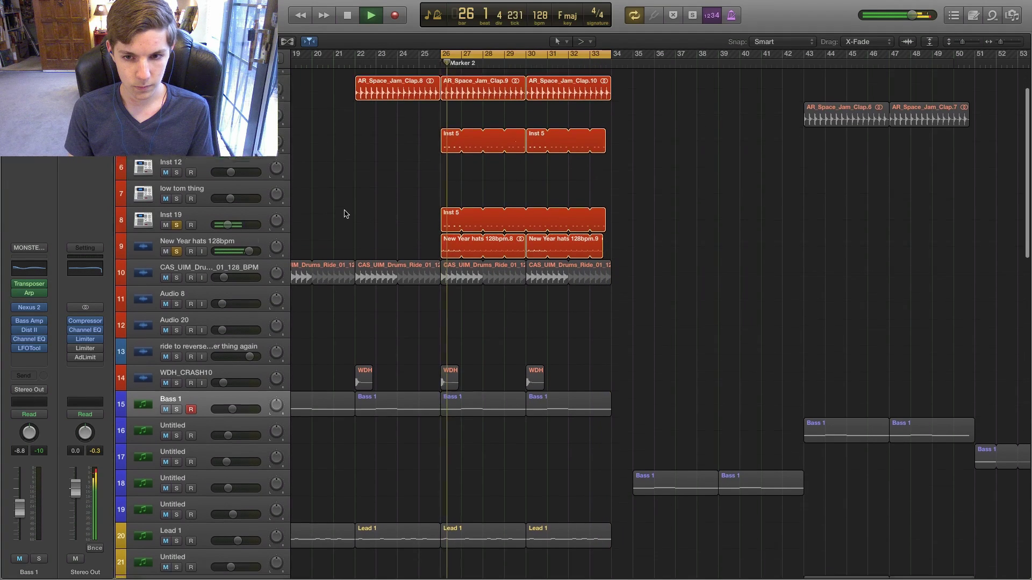
{"action": "left_click", "coordinate": [176, 266]}
{"action": "scroll", "coordinate": [193, 301], "scroll_direction": "down", "scroll_amount": 5}
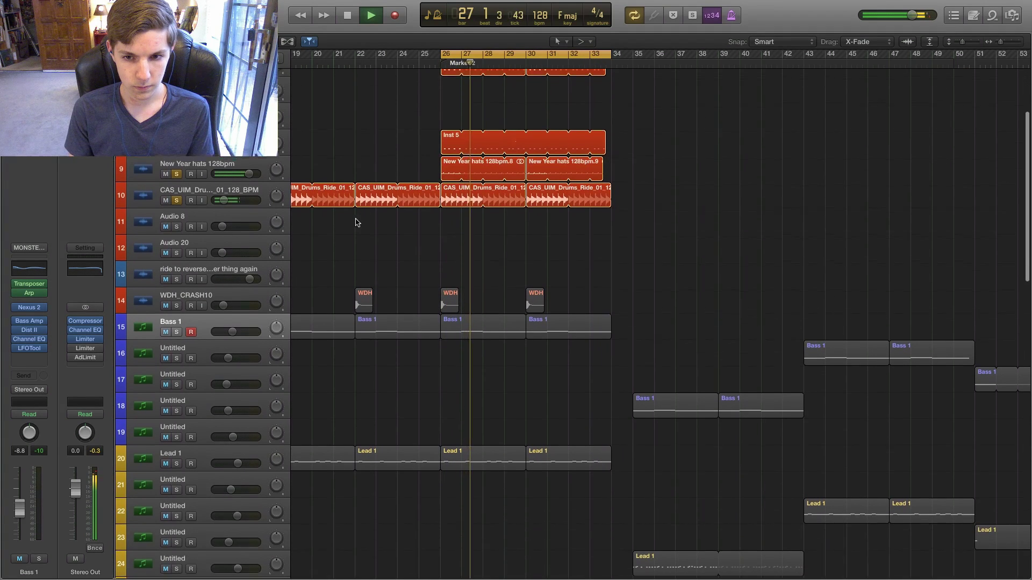
{"action": "left_click", "coordinate": [176, 320]}
{"action": "scroll", "coordinate": [392, 240], "scroll_direction": "down", "scroll_amount": 8}
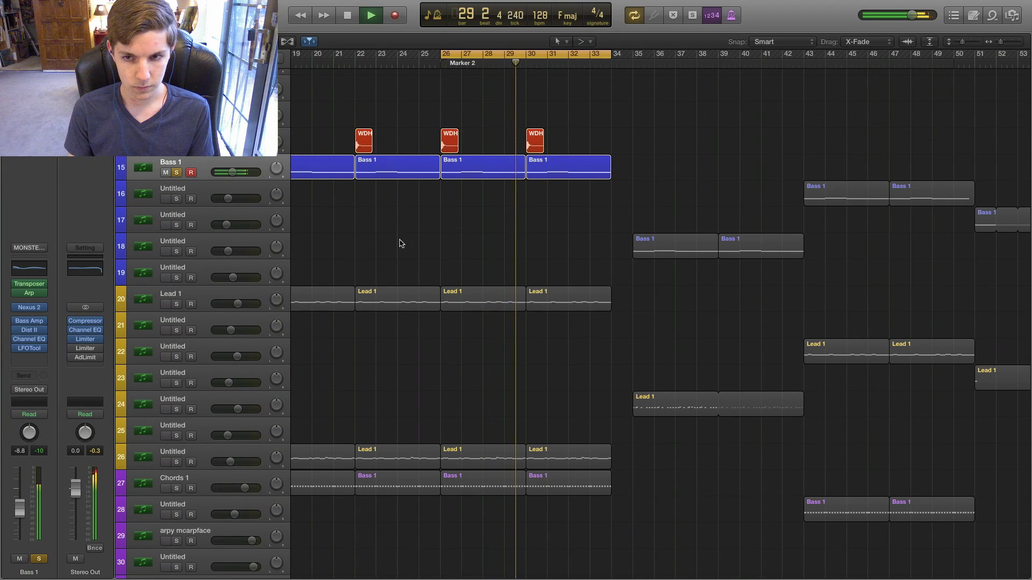
Add the Lead 1 track, untitled track 26 and the Chords 1 track to the soloed layers.
{"action": "left_click", "coordinate": [176, 304]}
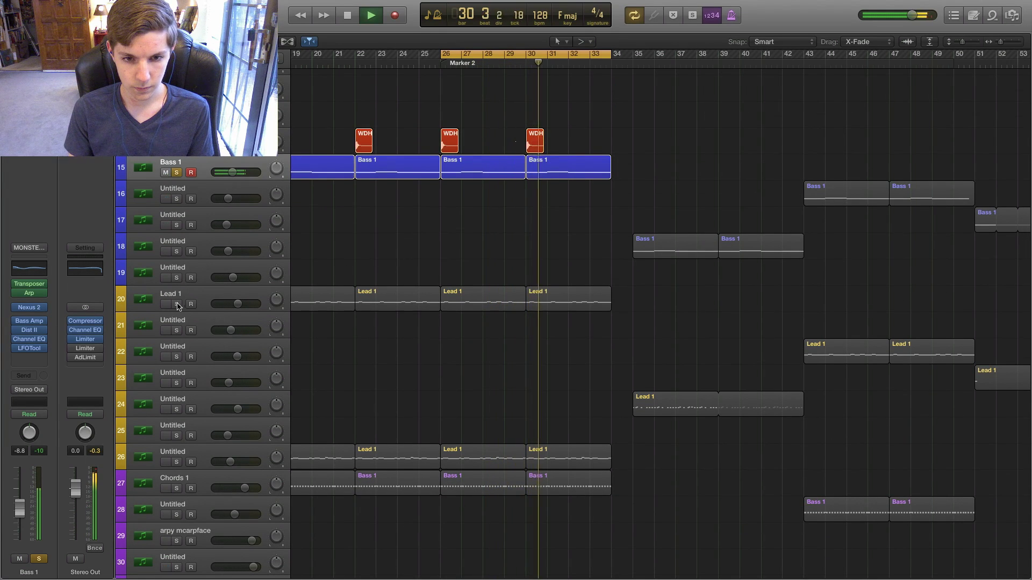
{"action": "scroll", "coordinate": [335, 265], "scroll_direction": "down", "scroll_amount": 5}
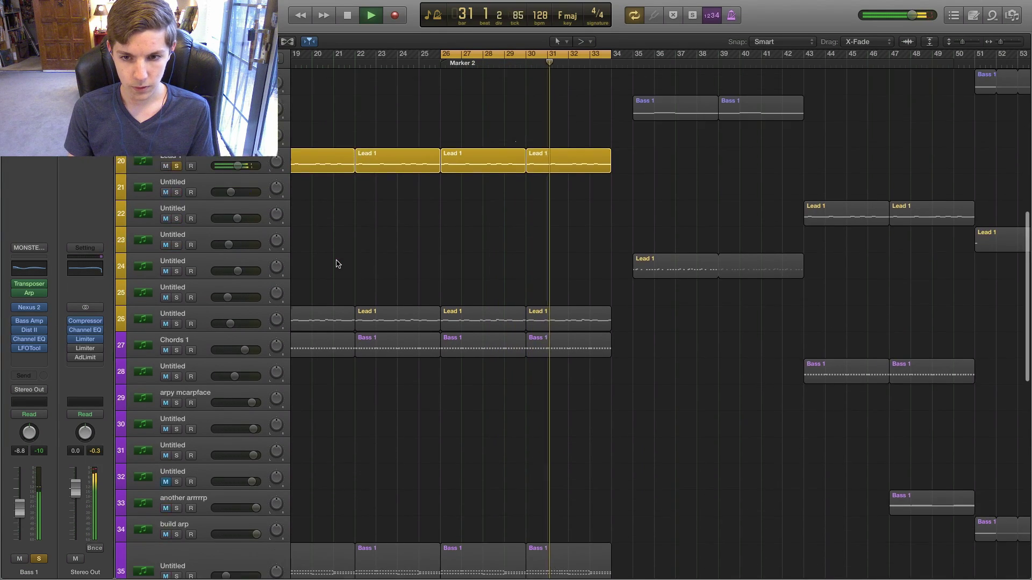
{"action": "left_click", "coordinate": [177, 324]}
{"action": "left_click", "coordinate": [176, 350]}
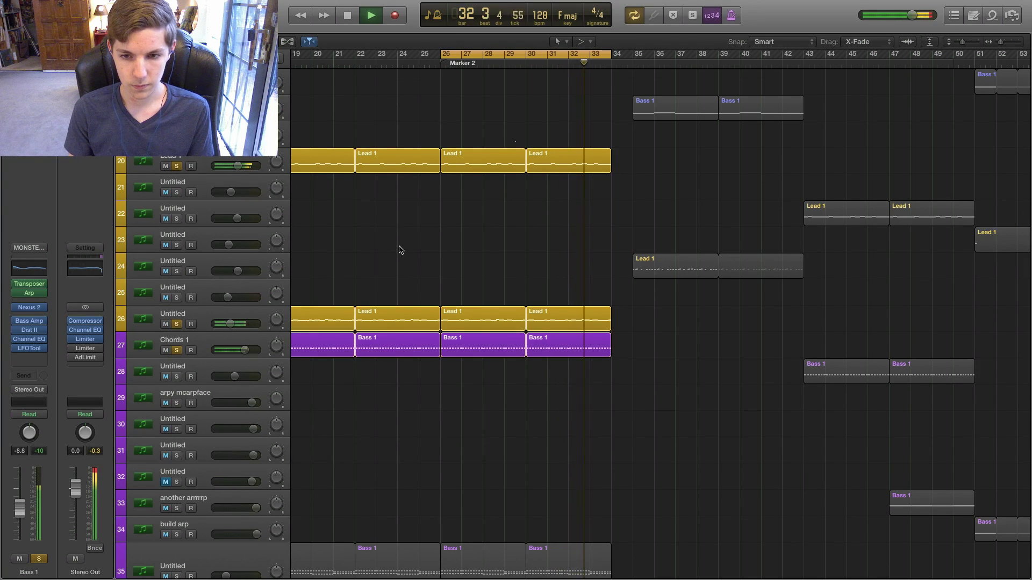
Add untitled tracks 35 and 38 and the Kinetic a few hats 128 bpm track to the soloed layers.
{"action": "scroll", "coordinate": [398, 247], "scroll_direction": "down", "scroll_amount": 3}
{"action": "scroll", "coordinate": [401, 253], "scroll_direction": "down", "scroll_amount": 3}
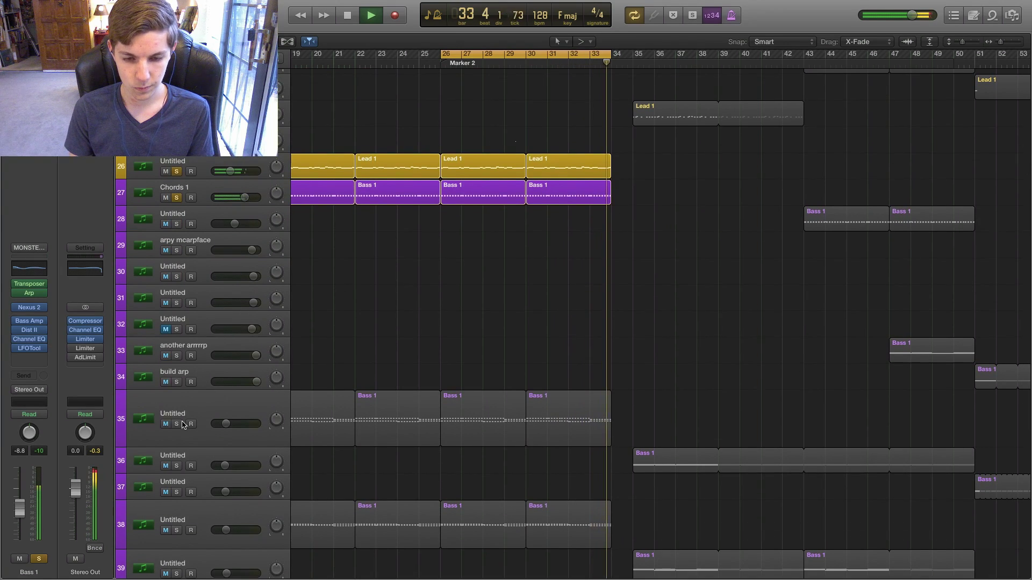
{"action": "key", "text": "s"}
{"action": "scroll", "coordinate": [366, 316], "scroll_direction": "down", "scroll_amount": 5}
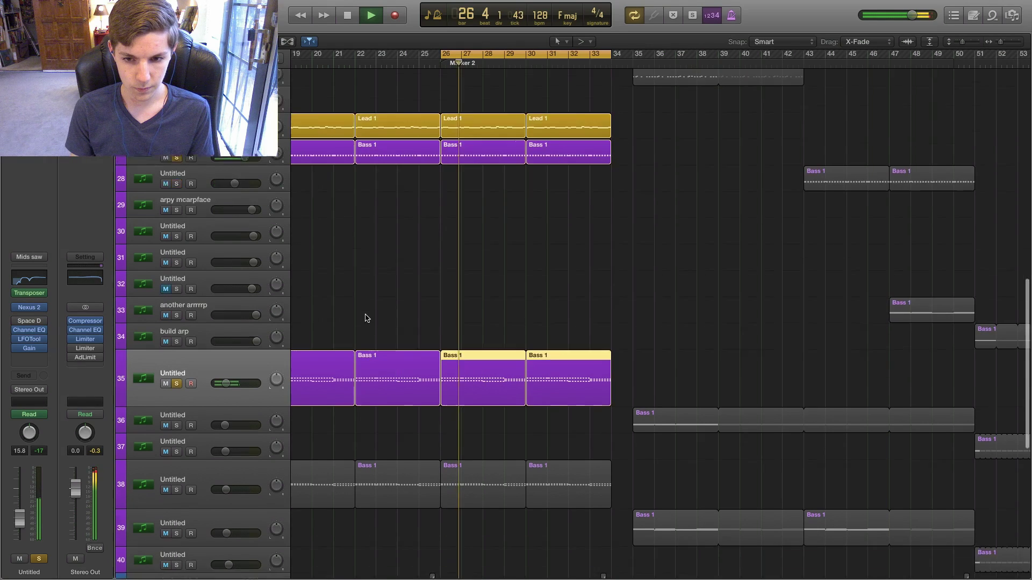
{"action": "left_click", "coordinate": [207, 400]}
{"action": "key", "text": "s"}
{"action": "scroll", "coordinate": [390, 352], "scroll_direction": "down", "scroll_amount": 6}
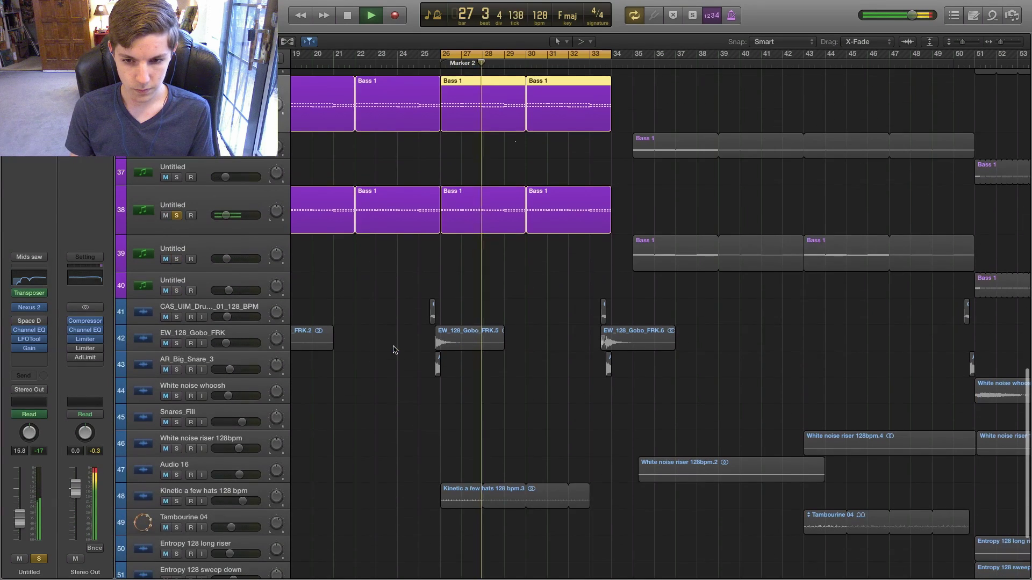
{"action": "left_click", "coordinate": [177, 502]}
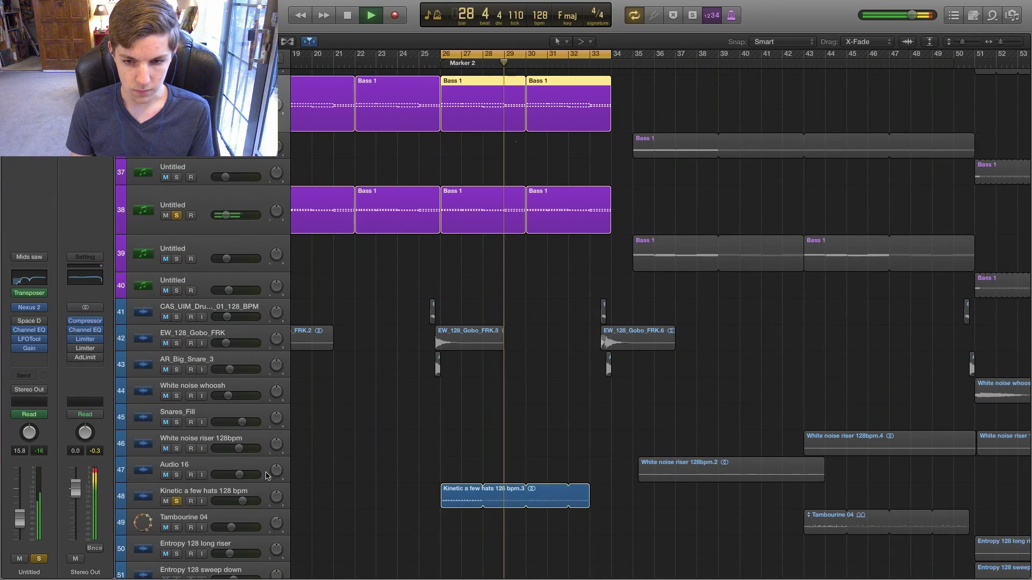
{"action": "scroll", "coordinate": [338, 446], "scroll_direction": "down", "scroll_amount": 4}
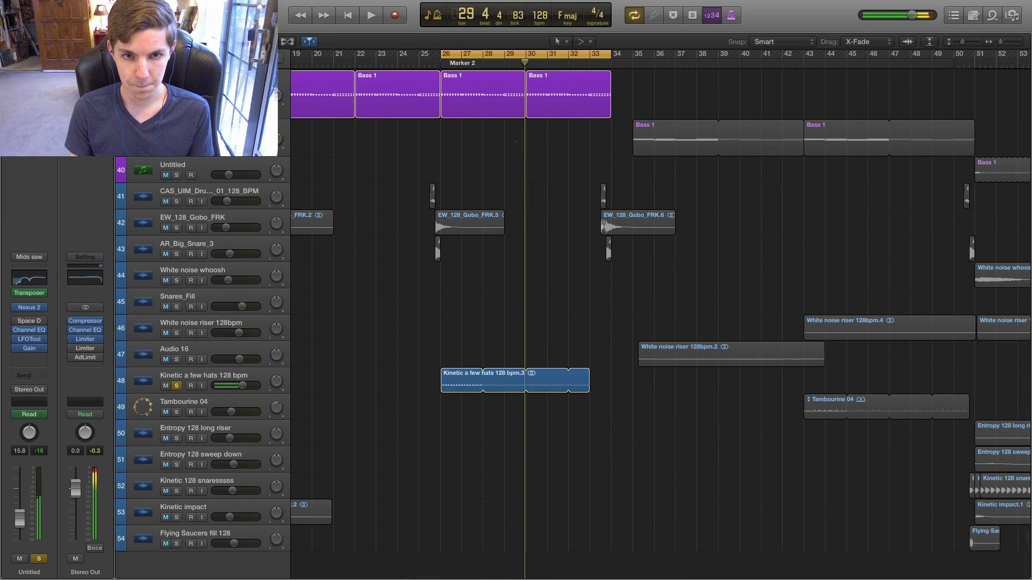
Stop playback, clear all track solos and look over the layers between bars 26 and 34.
{"action": "key", "text": "space"}
{"action": "key", "text": "s"}
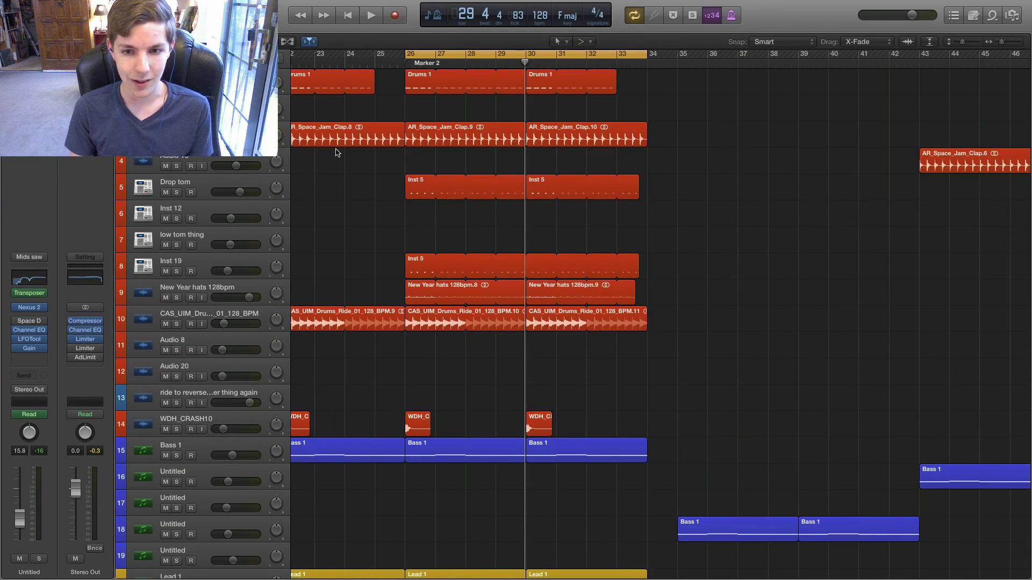
{"action": "key", "text": "super+Right"}
{"action": "scroll", "coordinate": [418, 278], "scroll_direction": "down", "scroll_amount": 15}
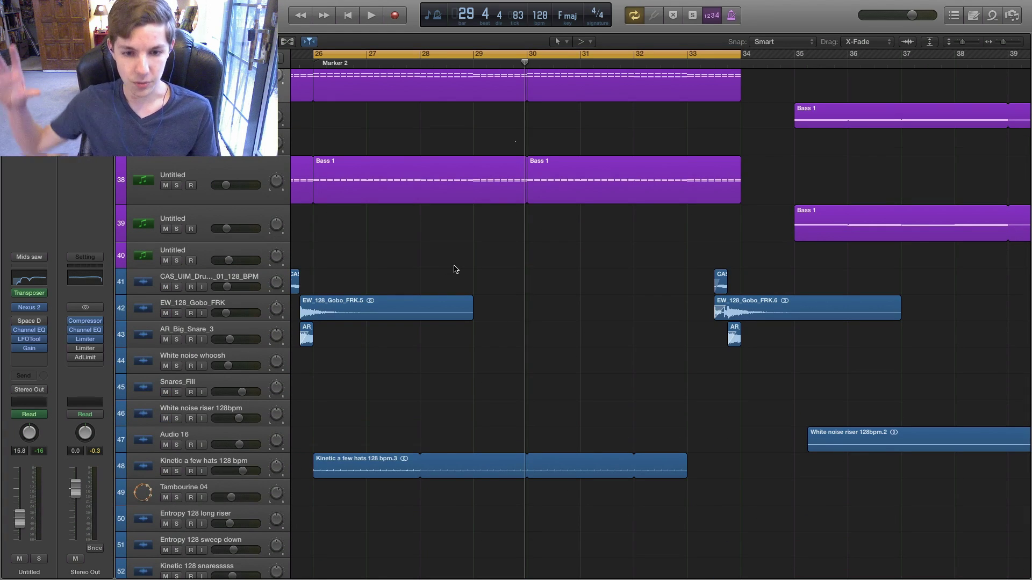
{"action": "scroll", "coordinate": [467, 258], "scroll_direction": "up", "scroll_amount": 15}
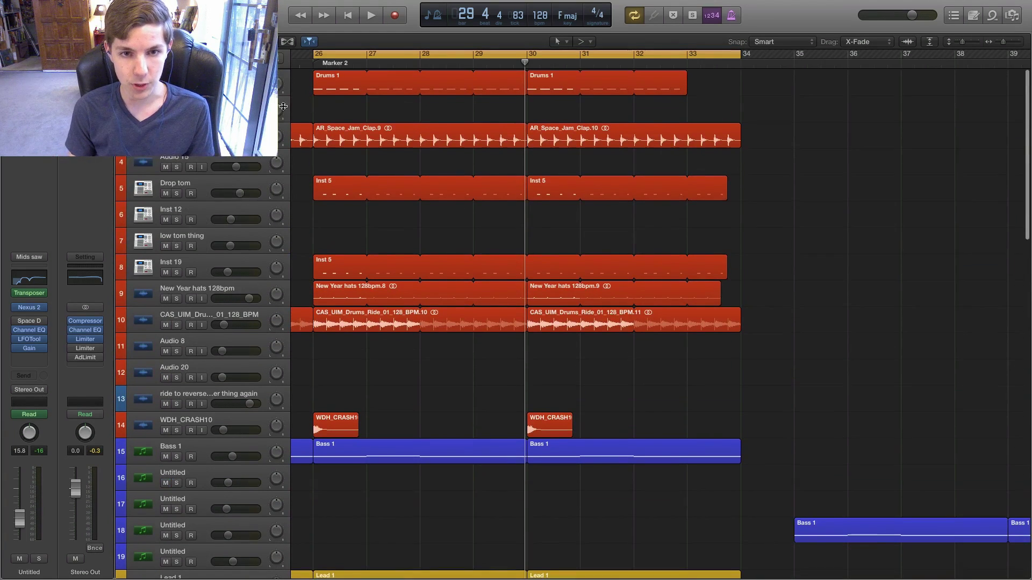
Solo the kick track with the Drums 1 regions and play it from bar 26.
{"action": "key", "text": "s"}
{"action": "key", "text": "space"}
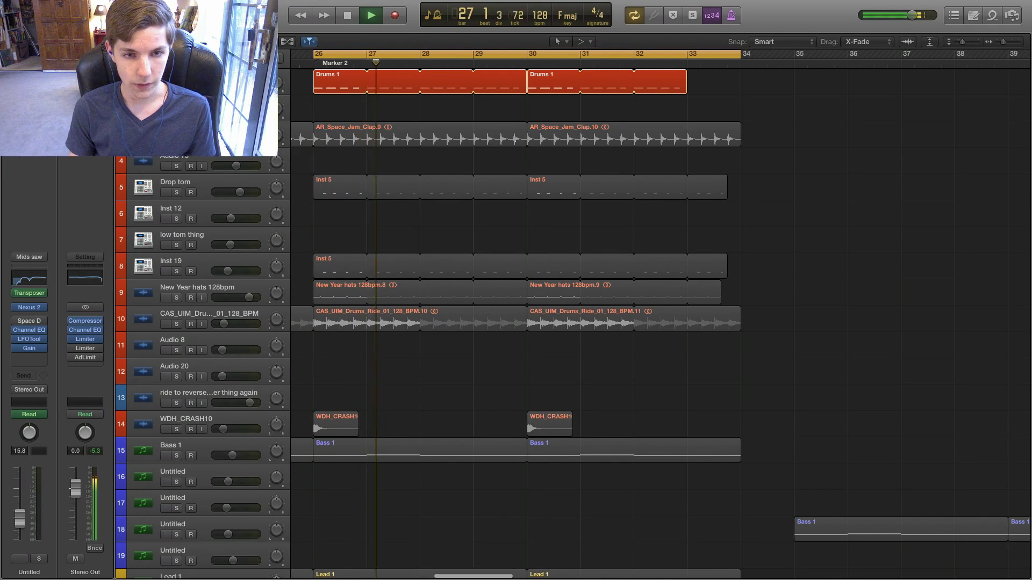
{"action": "key", "text": "space"}
{"action": "scroll", "coordinate": [658, 314], "scroll_direction": "left", "scroll_amount": 2}
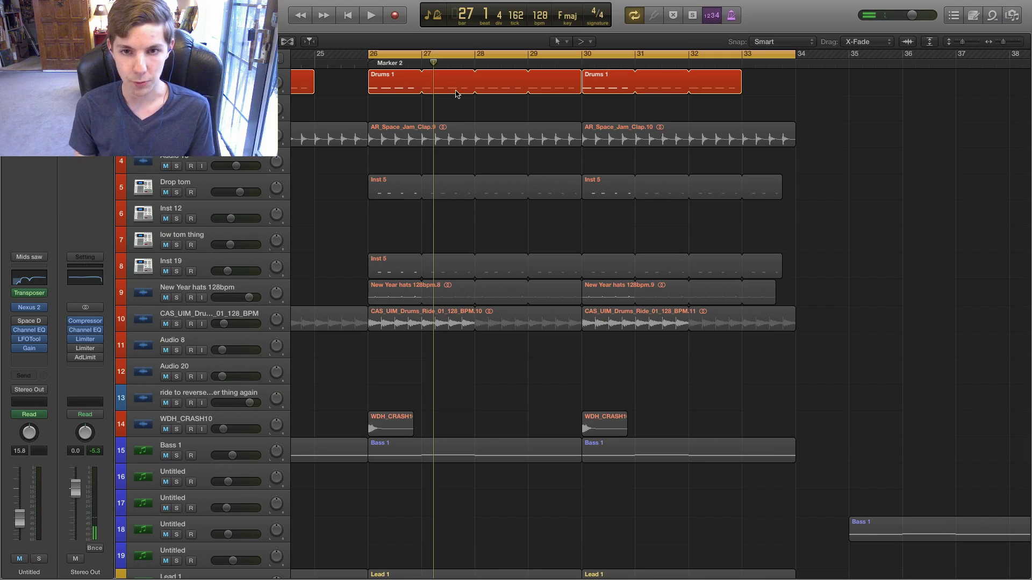
{"action": "key", "text": "space"}
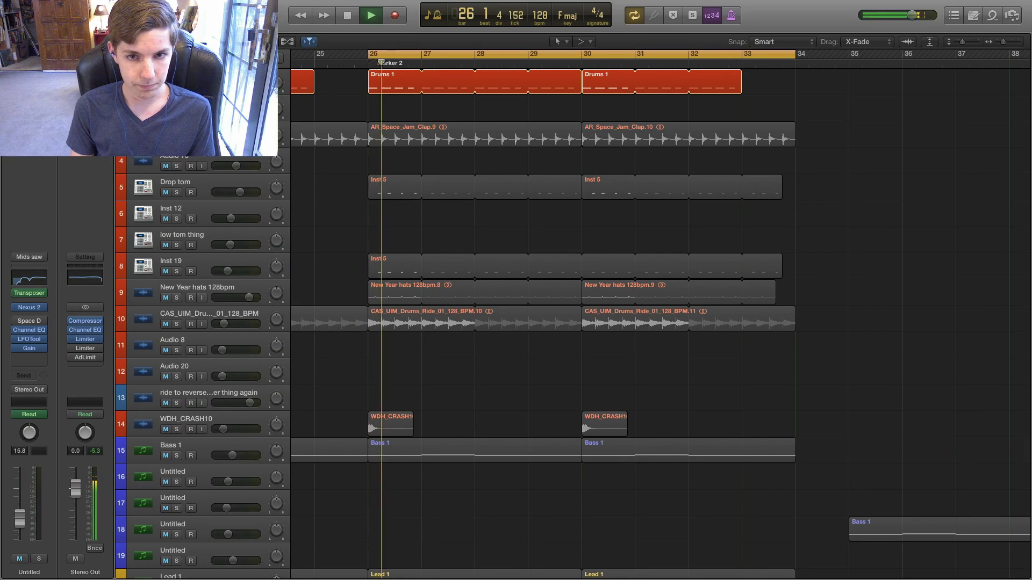
Add the AR_Space_Jam_Clap, New Year hats 128bpm and Kinetic a few hats 128 bpm tracks to the soloed drums.
{"action": "left_click", "coordinate": [176, 140]}
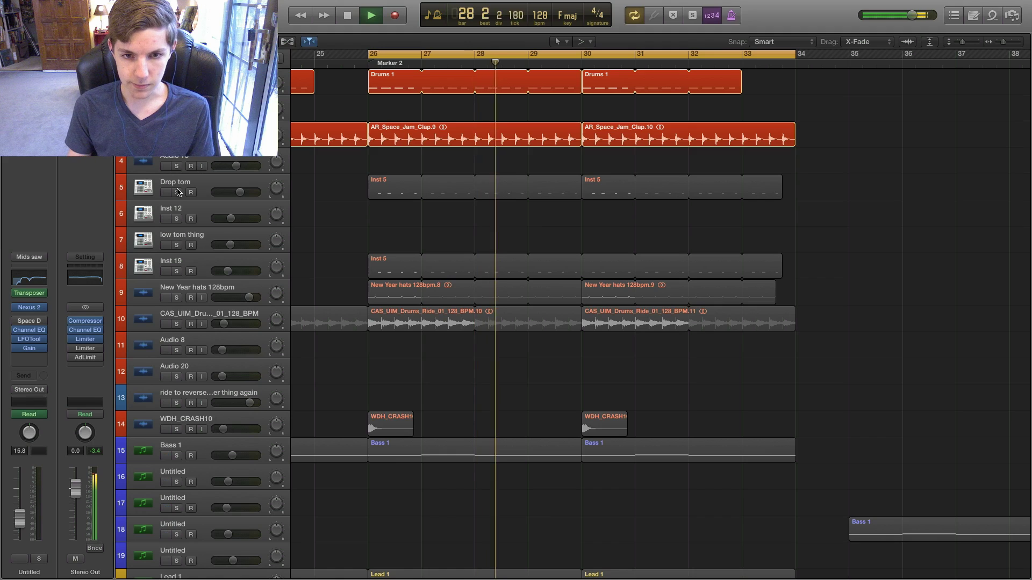
{"action": "key", "text": "space"}
{"action": "left_click", "coordinate": [177, 298]}
{"action": "key", "text": "space"}
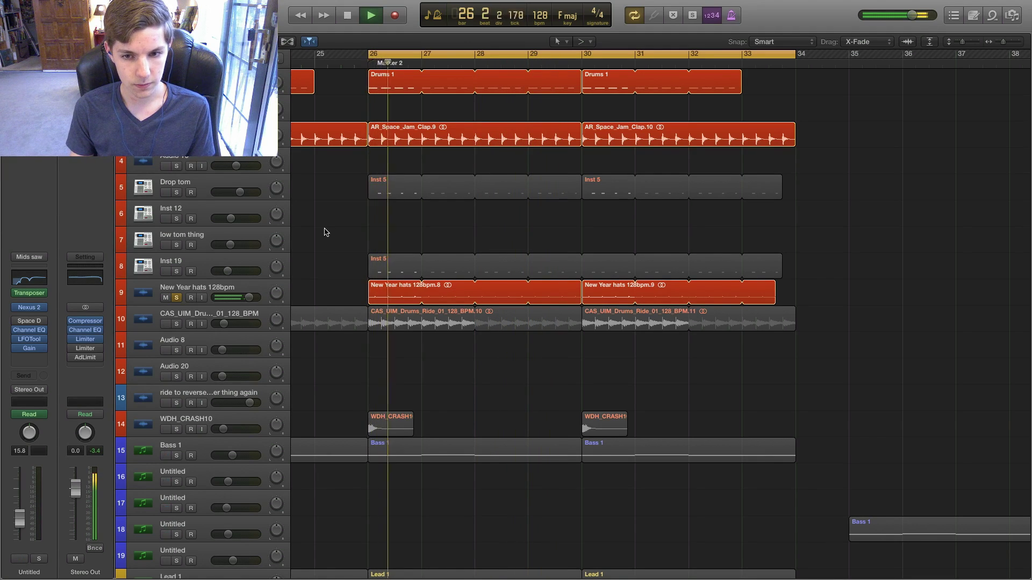
{"action": "scroll", "coordinate": [320, 234], "scroll_direction": "down", "scroll_amount": 10}
{"action": "scroll", "coordinate": [319, 235], "scroll_direction": "down", "scroll_amount": 7}
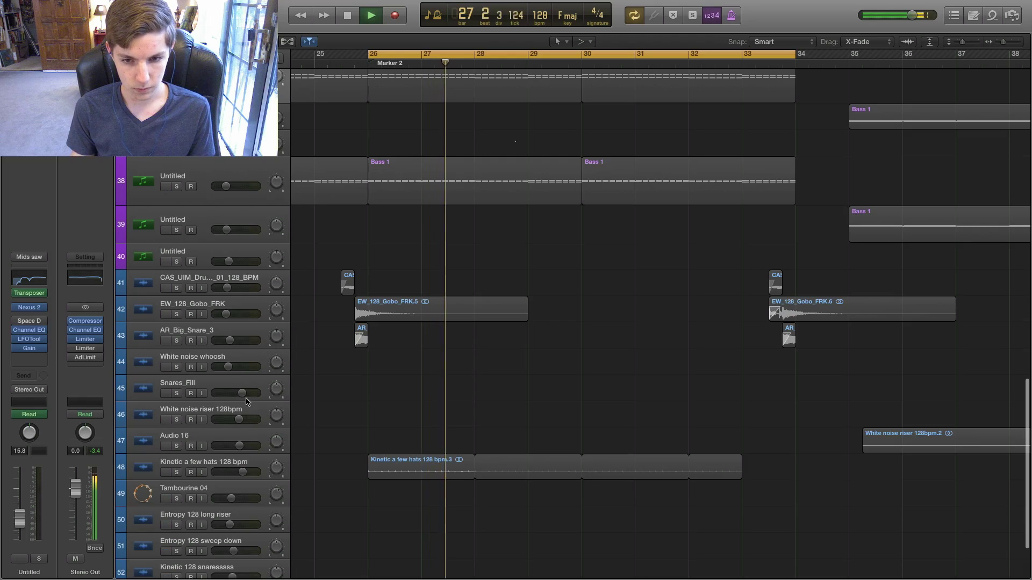
{"action": "left_click", "coordinate": [177, 472]}
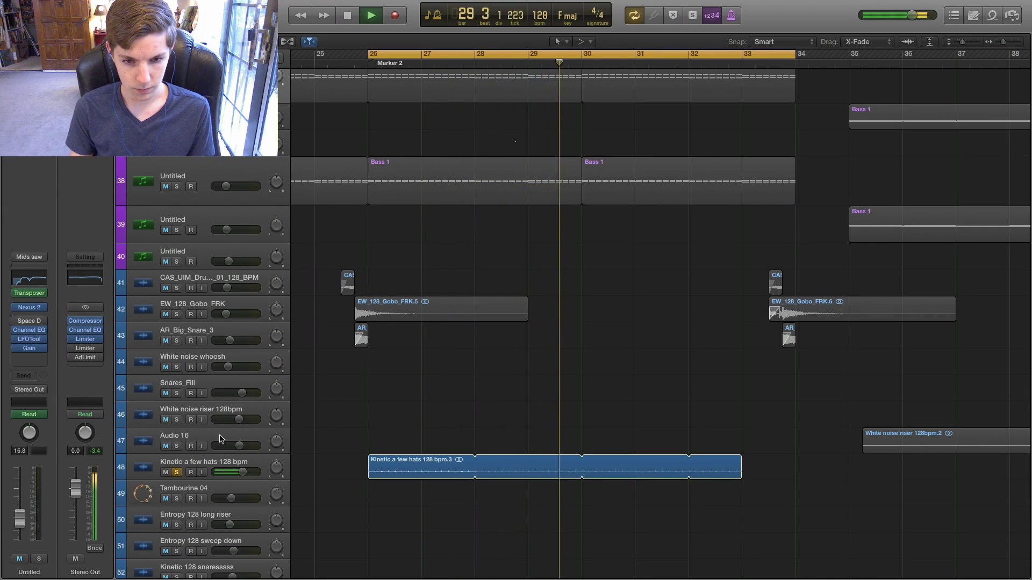
Solo only the Kinetic a few hats 128 bpm track and play it from bar 26.
{"action": "key", "text": "space"}
{"action": "left_click", "coordinate": [204, 465]}
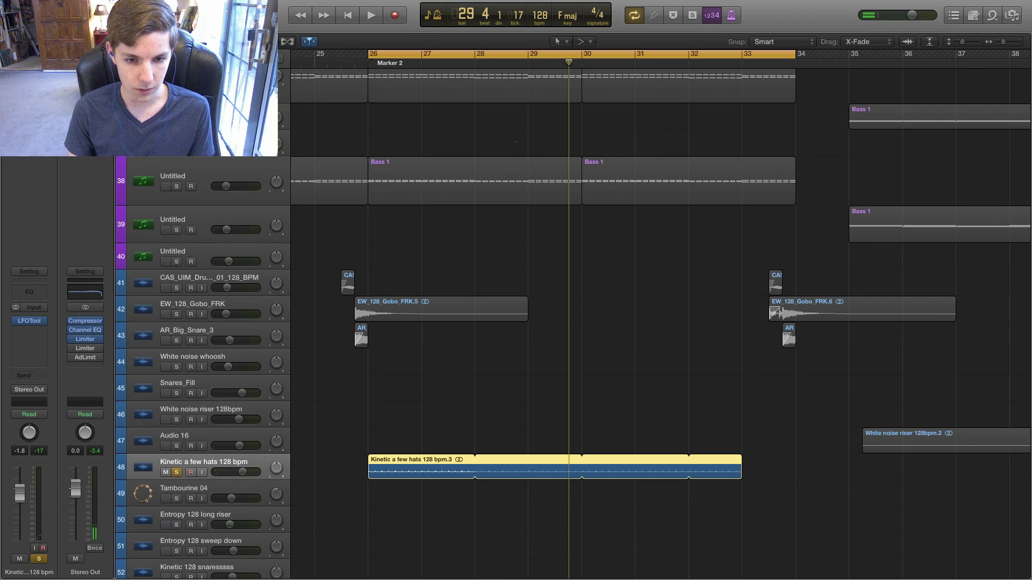
{"action": "key", "text": "s"}
{"action": "left_click", "coordinate": [177, 474]}
{"action": "key", "text": "space"}
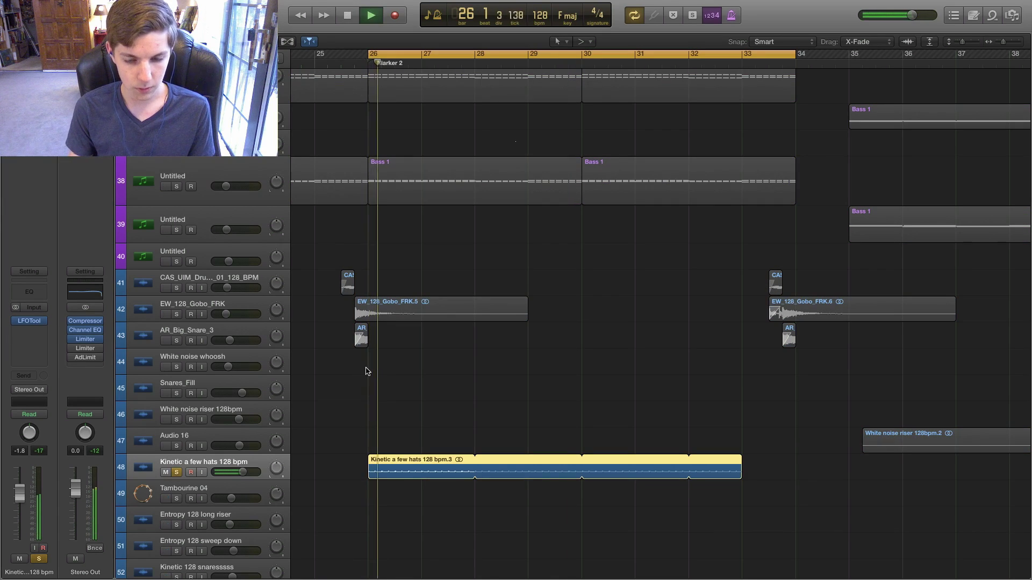
{"action": "key", "text": "space"}
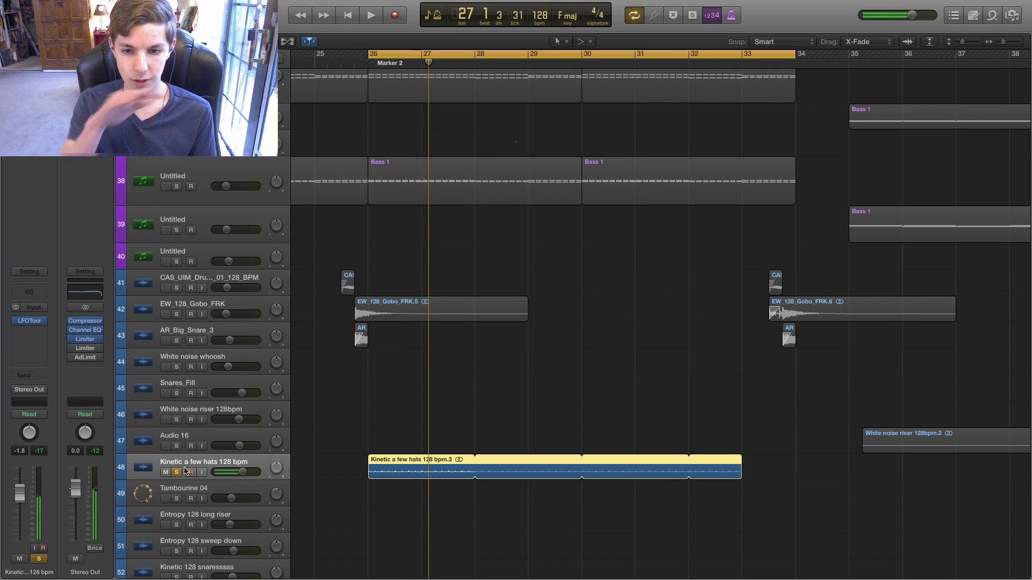
{"action": "key", "text": "space"}
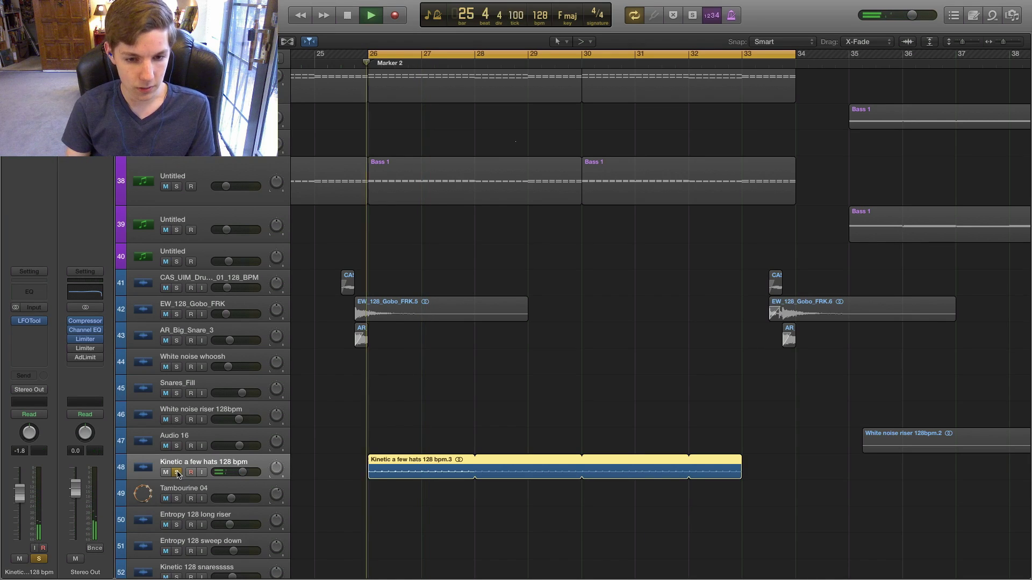
Examine the LFOTool shape on the Kinetic a few hats 128 bpm track, close the plug-in and deselect its region.
{"action": "left_click", "coordinate": [37, 321]}
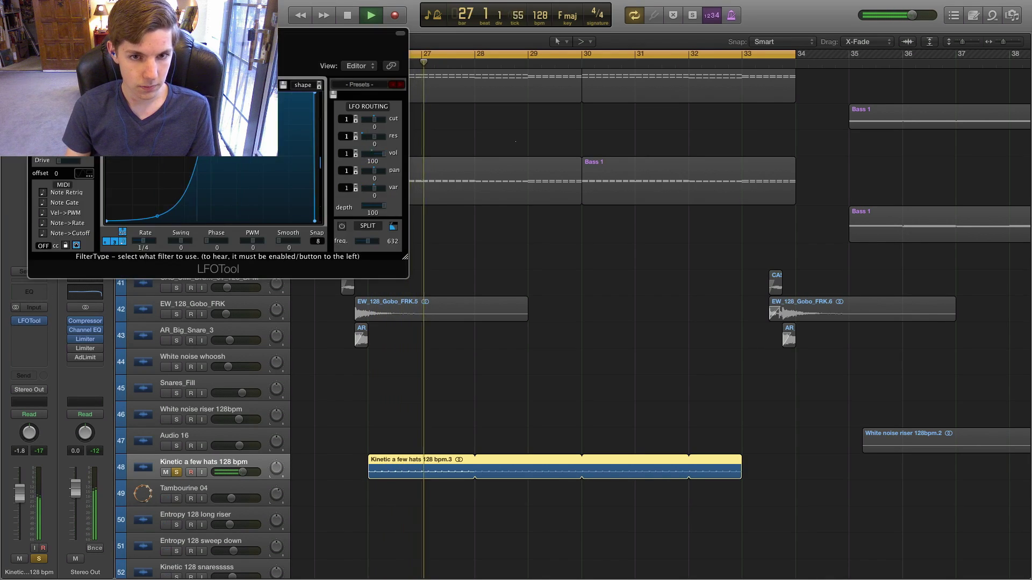
{"action": "key", "text": "space"}
{"action": "key", "text": "super+w"}
{"action": "scroll", "coordinate": [392, 286], "scroll_direction": "down", "scroll_amount": 2}
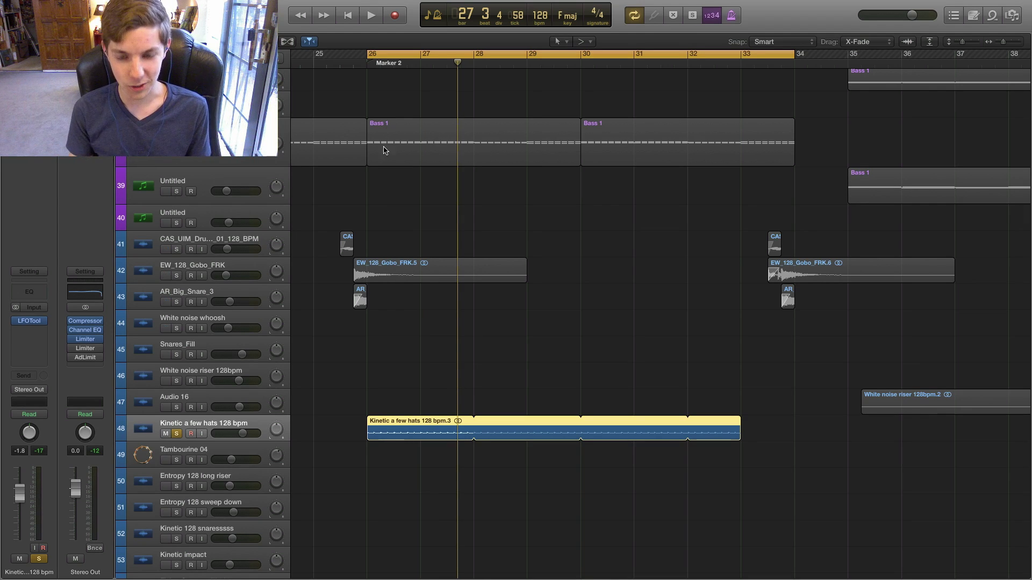
{"action": "left_click", "coordinate": [413, 198]}
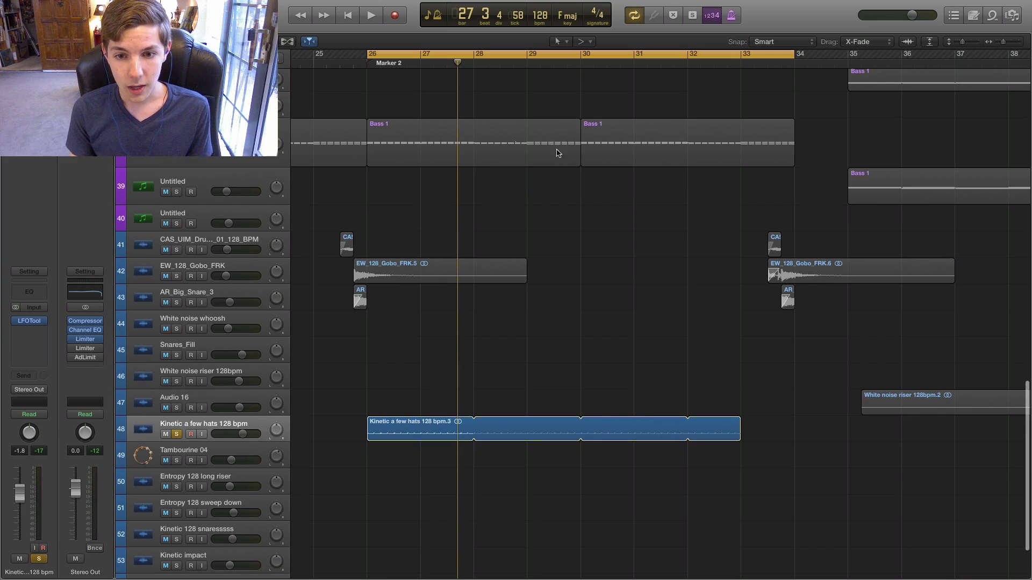
Add the AR_Space_Jam_Clap, Drop tom, Inst 19 and New Year hats 128bpm tracks to the soloed drums, playing from bar 26.
{"action": "scroll", "coordinate": [449, 344], "scroll_direction": "up", "scroll_amount": 15}
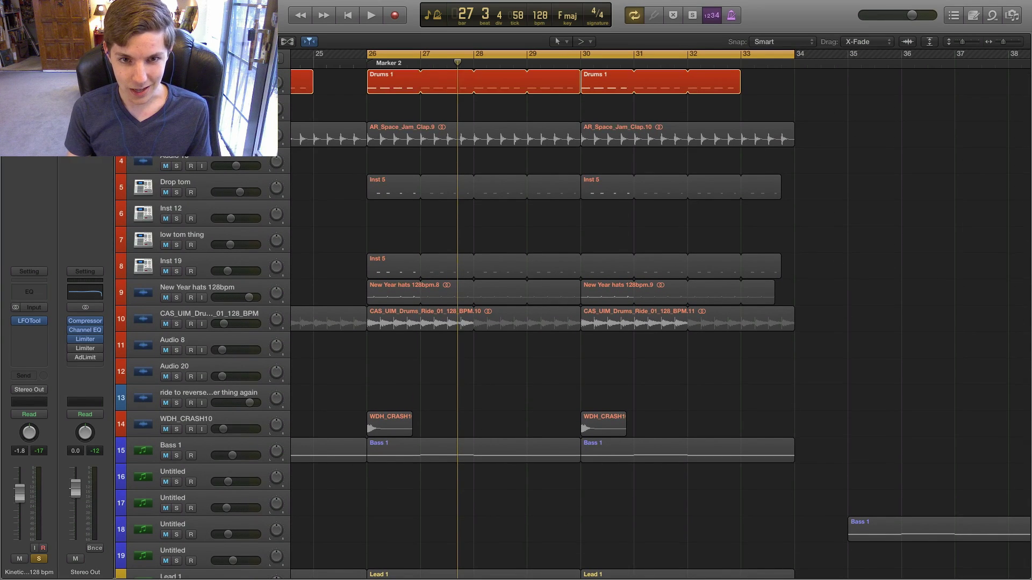
{"action": "left_click", "coordinate": [176, 140]}
{"action": "left_click", "coordinate": [177, 192]}
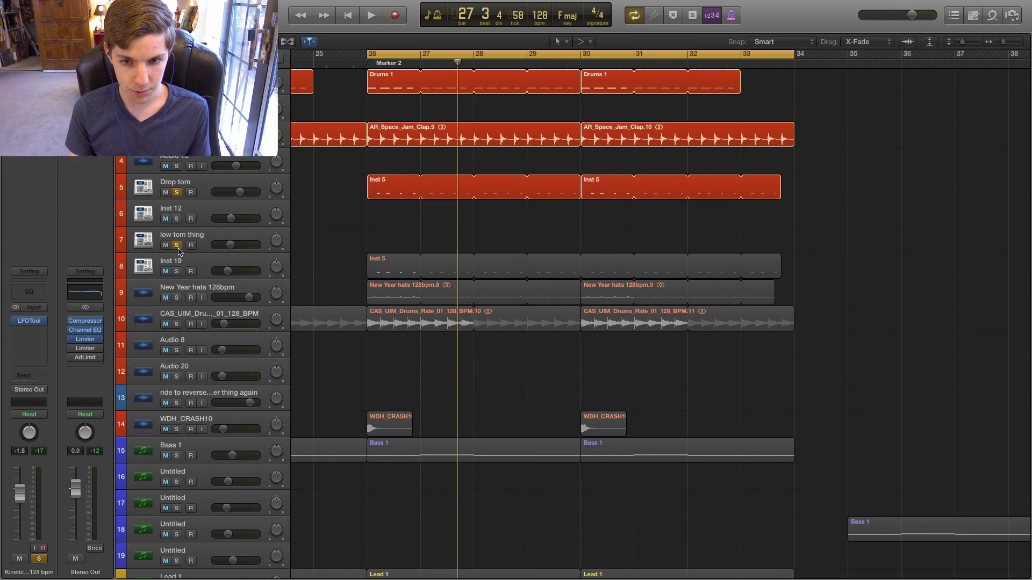
{"action": "left_click", "coordinate": [176, 271]}
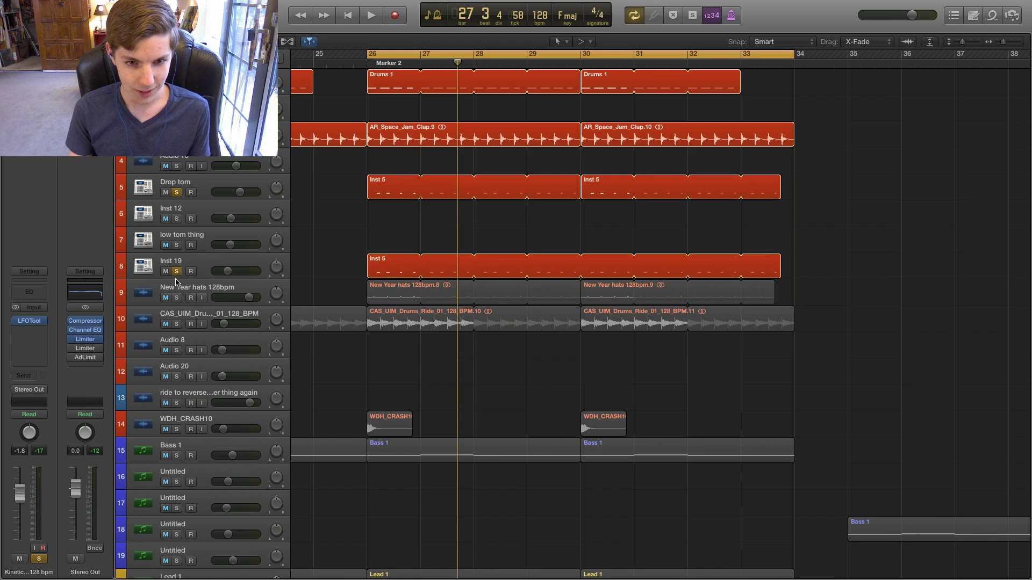
{"action": "key", "text": "space"}
{"action": "left_click", "coordinate": [177, 297]}
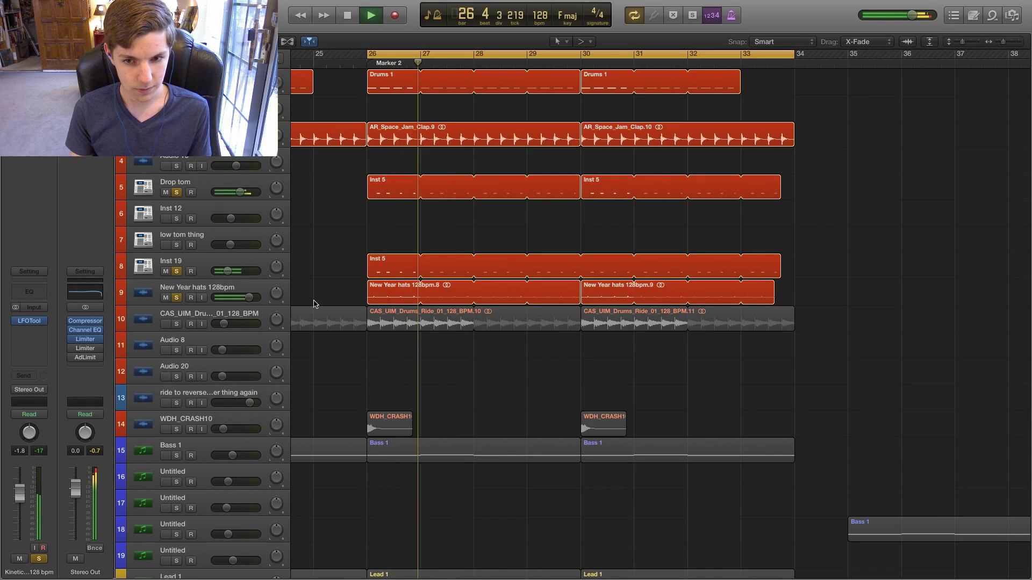
{"action": "key", "text": "space"}
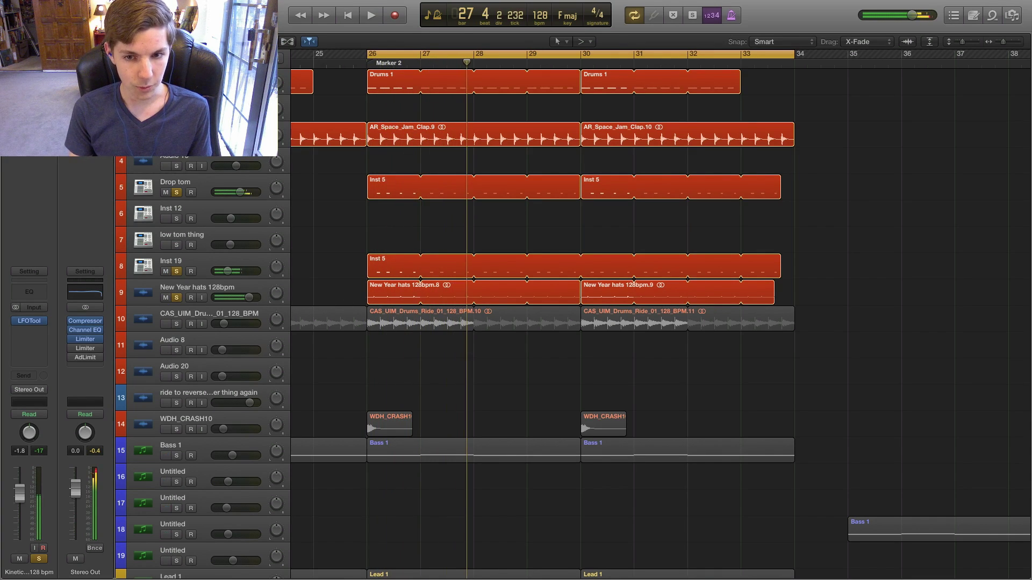
Clear all solos, then solo only the Drop tom and Inst 19 tracks and play them from bar 26.
{"action": "left_click", "coordinate": [176, 140], "text": "alt"}
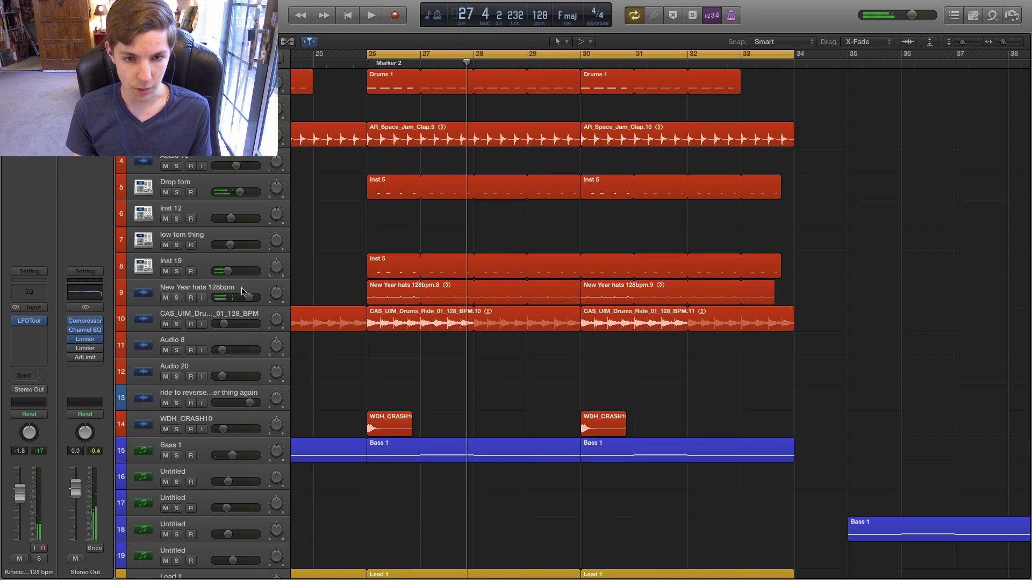
{"action": "left_click", "coordinate": [176, 193]}
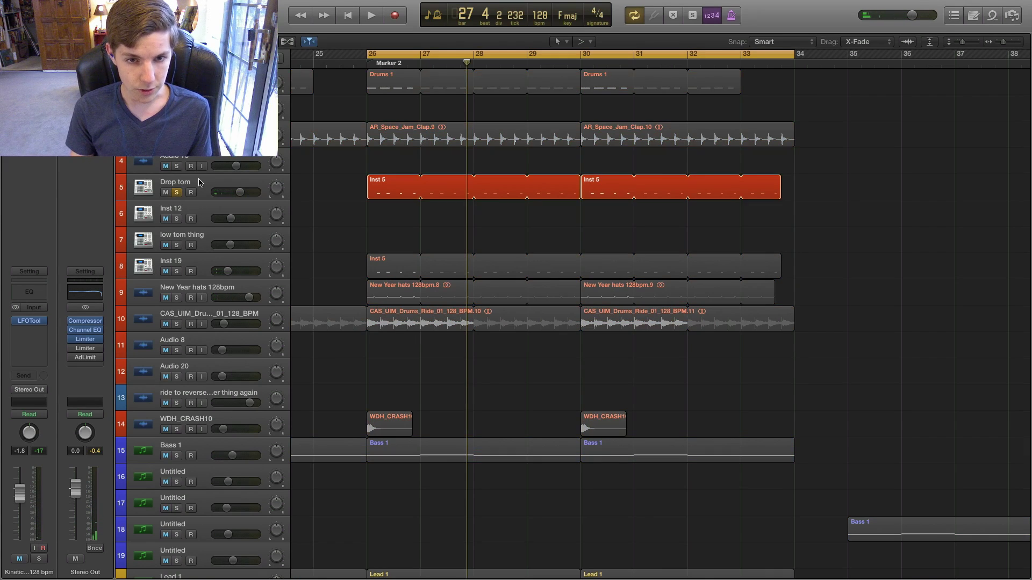
{"action": "left_click", "coordinate": [200, 184]}
{"action": "left_click", "coordinate": [191, 267]}
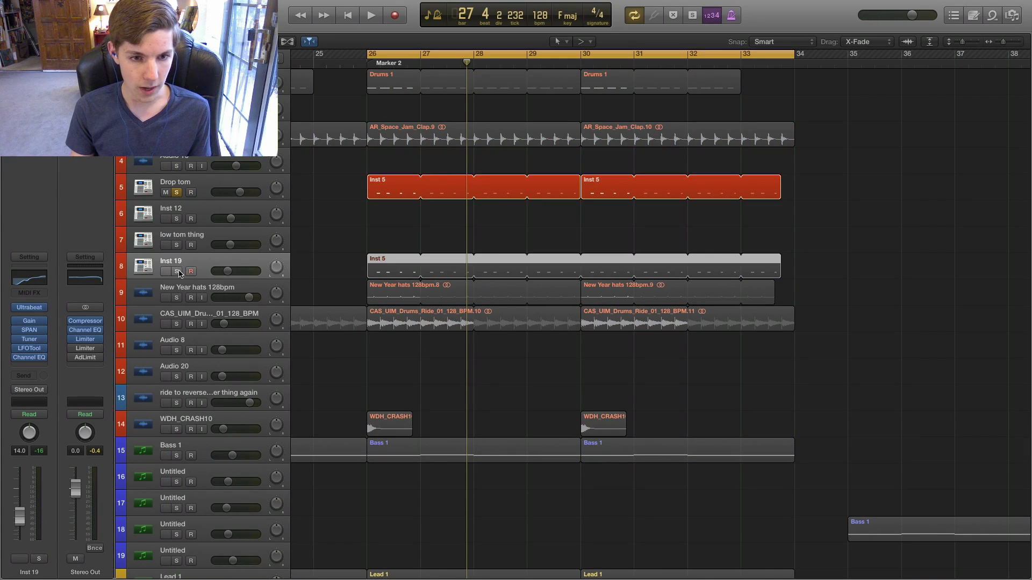
{"action": "left_click", "coordinate": [178, 272]}
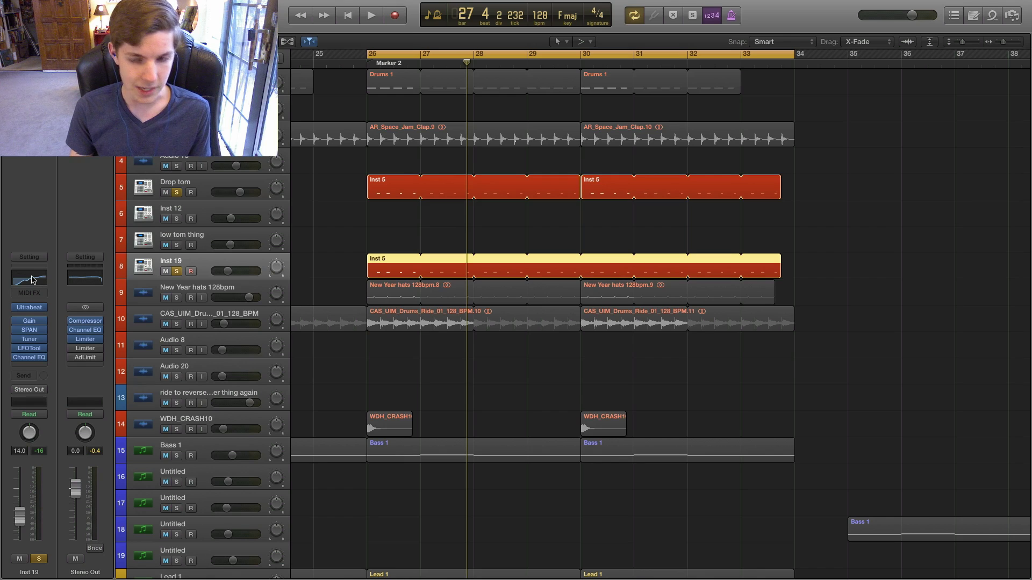
{"action": "key", "text": "space"}
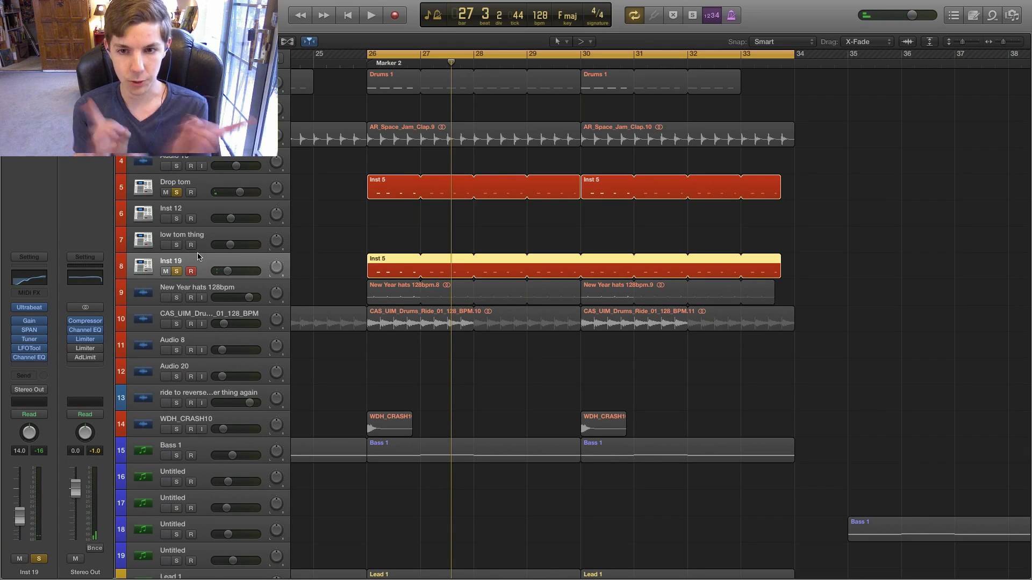
Select the Drop tom track and take Inst 19 out of the solo during playback from bar 26.
{"action": "left_click", "coordinate": [204, 187]}
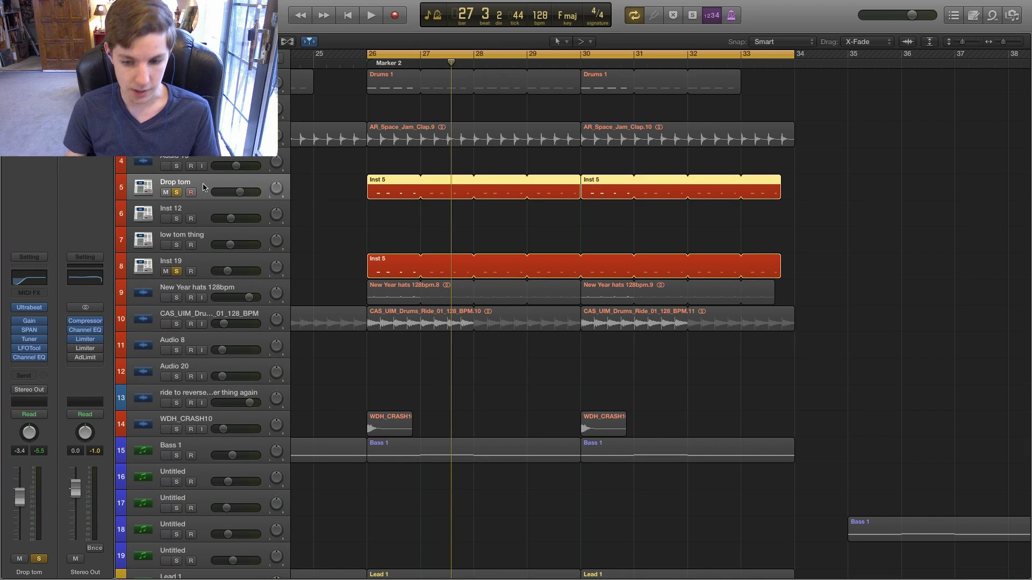
{"action": "key", "text": "super+Right"}
{"action": "key", "text": "space"}
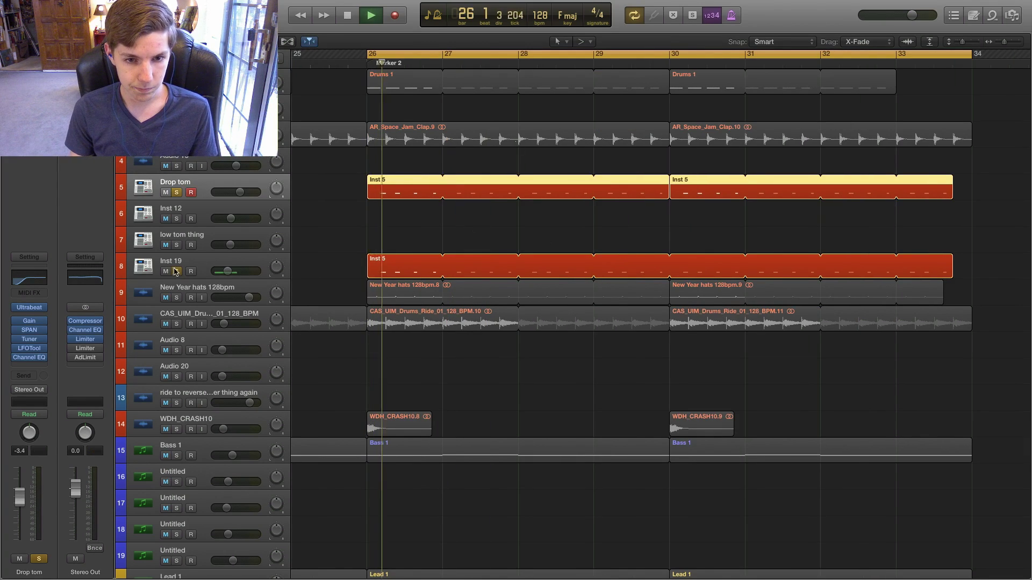
{"action": "left_click", "coordinate": [176, 271]}
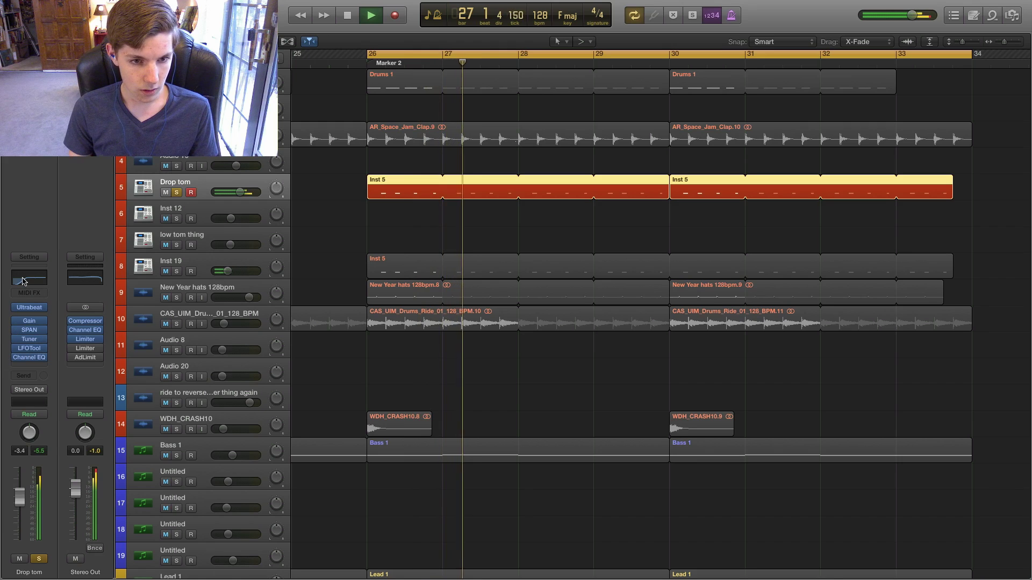
Compare the Drop tom without and with its 90 Hz low cut and 118 Hz low shelf in Channel EQ, then close the plug-in.
{"action": "left_click", "coordinate": [29, 358]}
{"action": "key", "text": "space"}
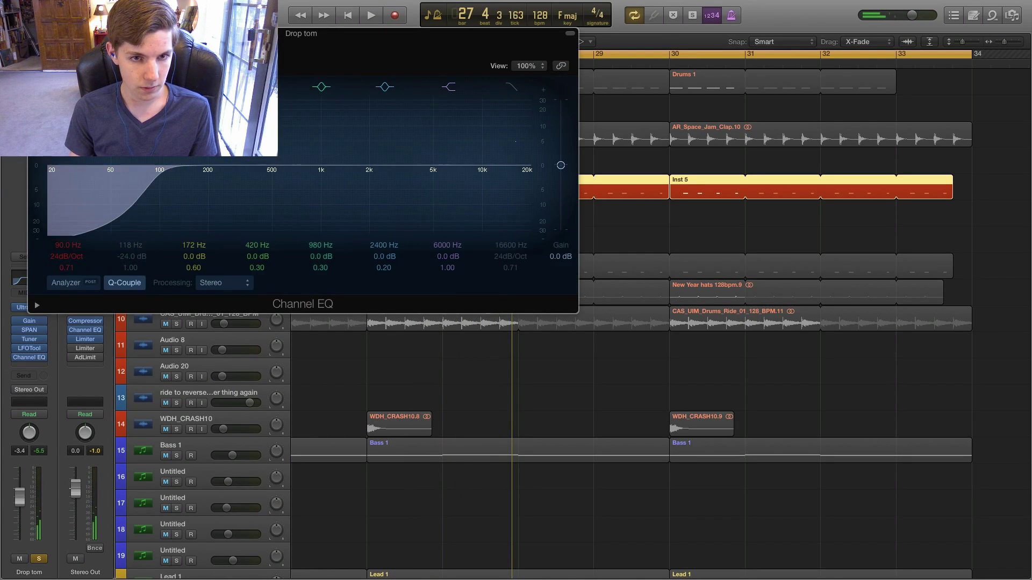
{"action": "key", "text": "space"}
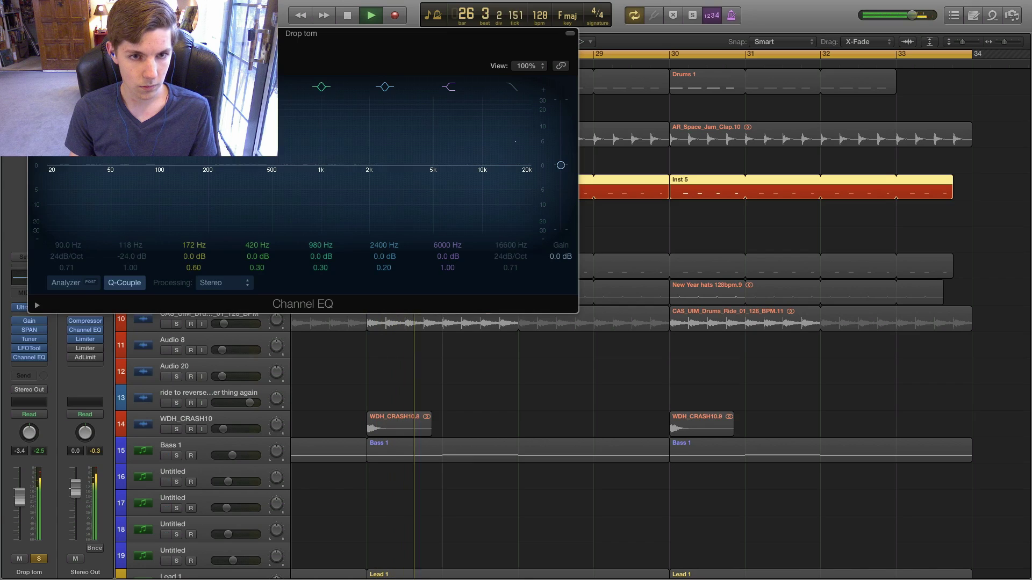
{"action": "left_click", "coordinate": [171, 209]}
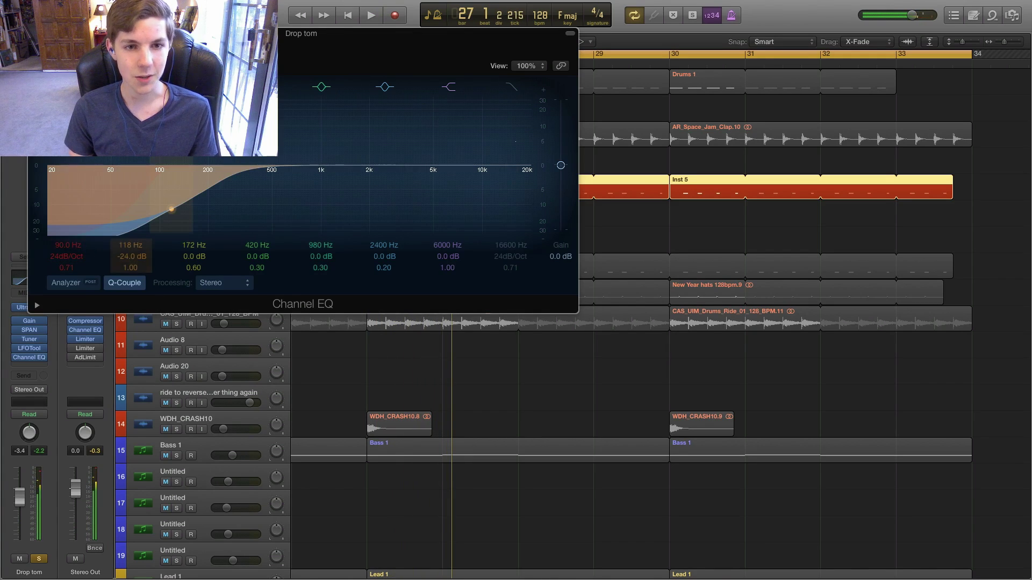
{"action": "key", "text": "space"}
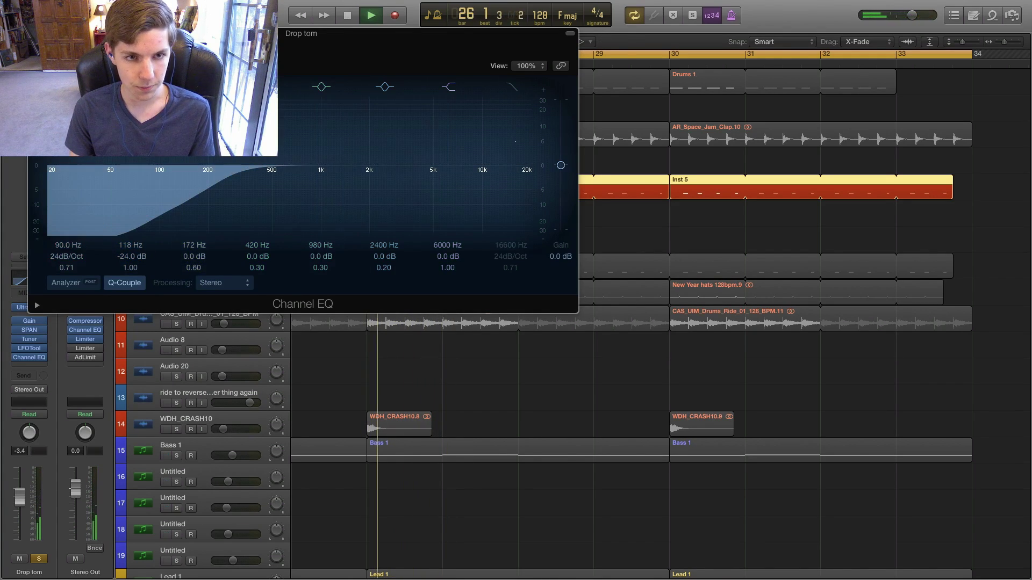
{"action": "key", "text": "super+w"}
Solo Inst 19 together with Drop tom, play from bar 26 and add the New Year hats 128bpm track.
{"action": "left_click", "coordinate": [161, 268]}
{"action": "key", "text": "space"}
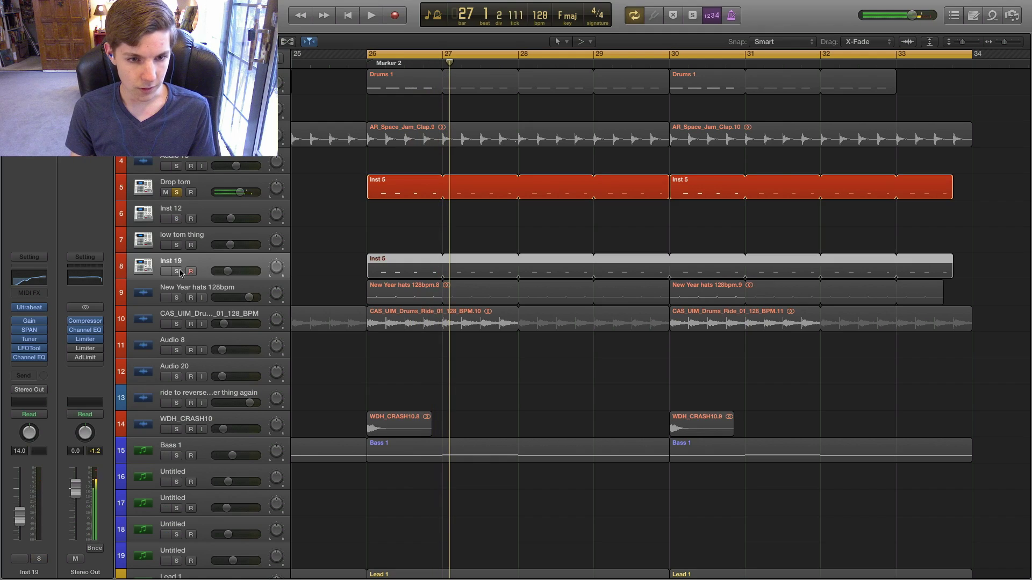
{"action": "key", "text": "space"}
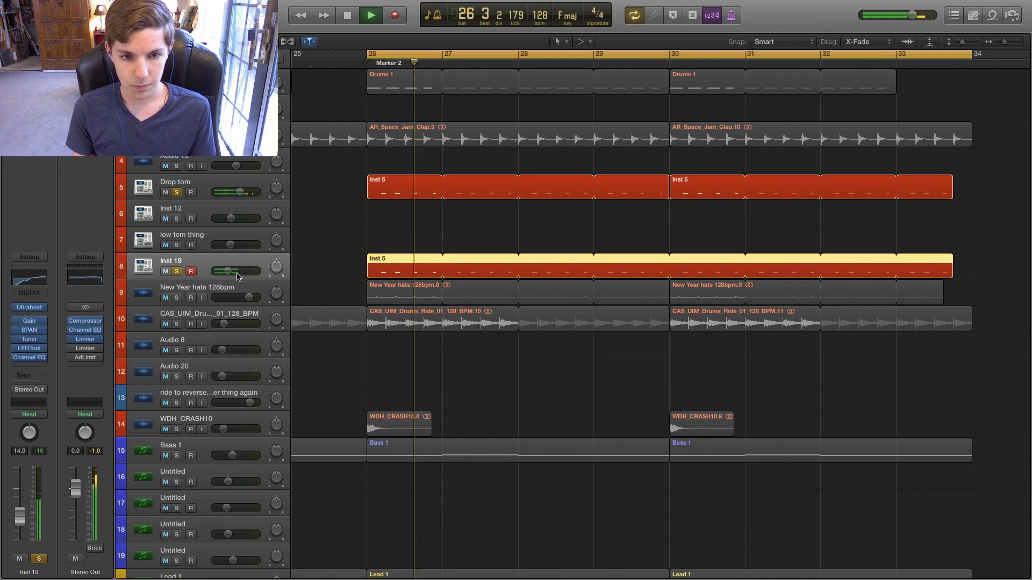
{"action": "key", "text": "space"}
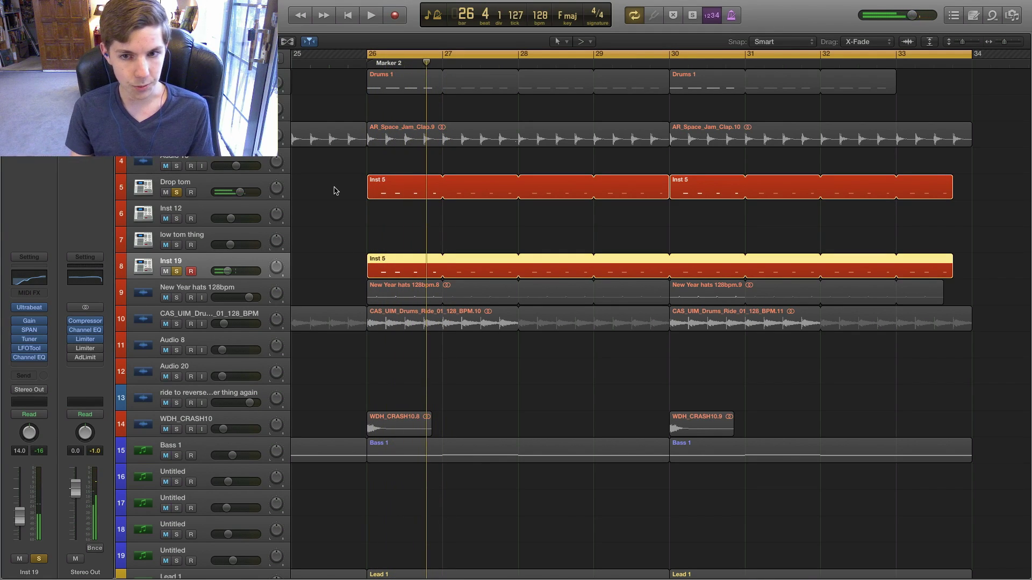
{"action": "key", "text": "space"}
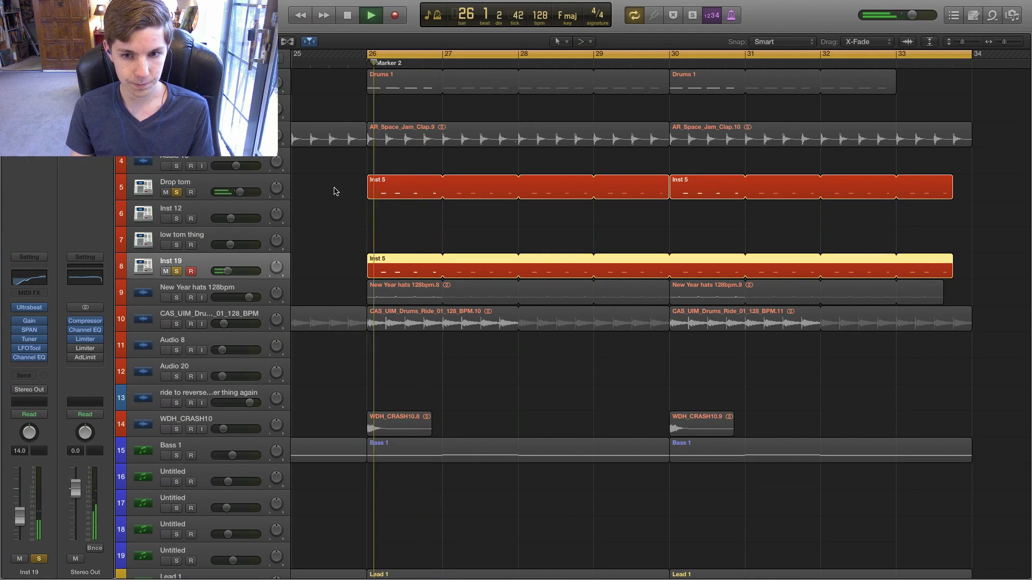
{"action": "left_click", "coordinate": [177, 297]}
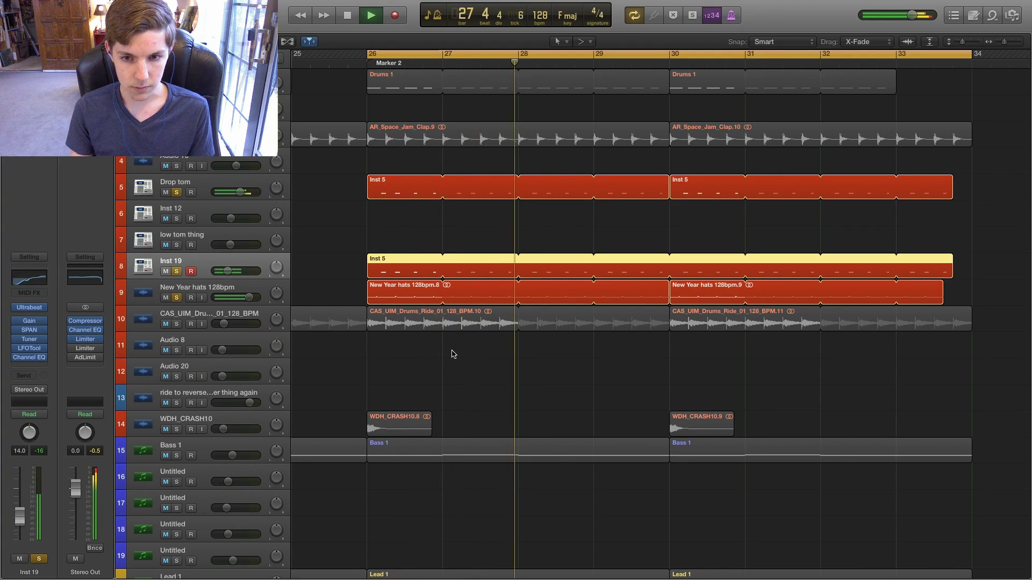
{"action": "key", "text": "space"}
Leave only the New Year hats 128bpm track soloed, play it from bar 26 and deselect the Inst 19 region.
{"action": "left_click", "coordinate": [177, 271]}
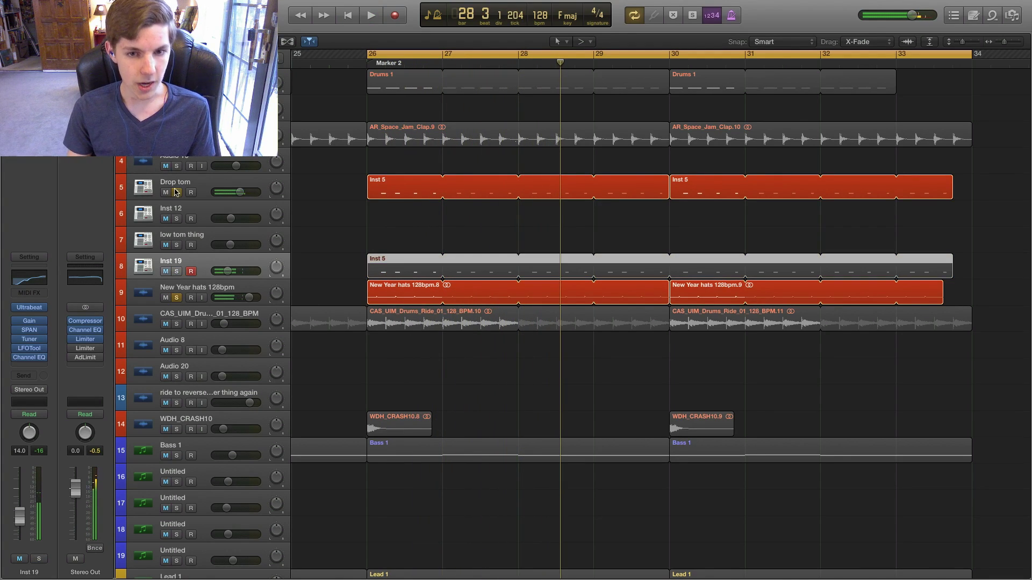
{"action": "left_click", "coordinate": [176, 192]}
{"action": "key", "text": "space"}
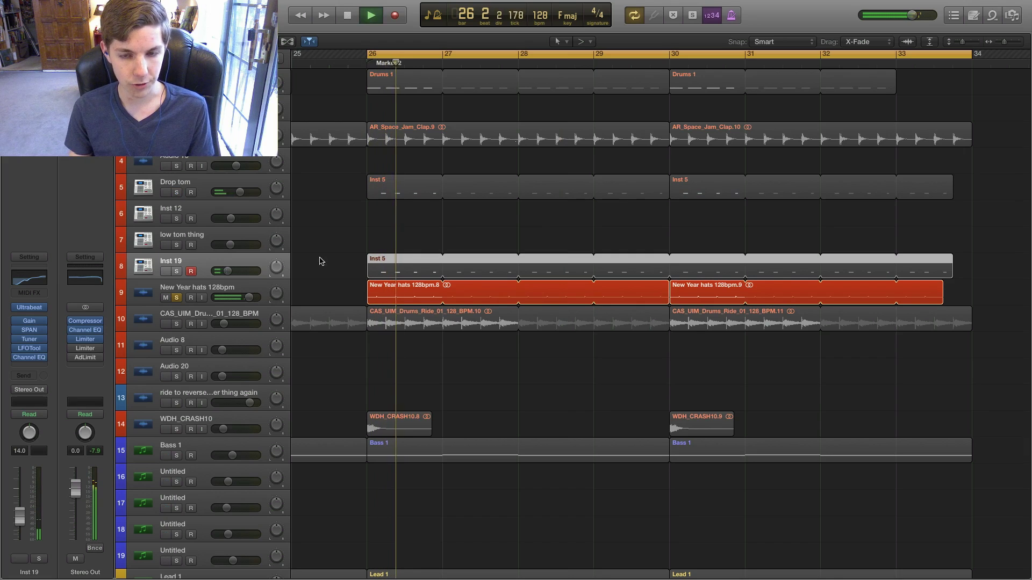
{"action": "key", "text": "space"}
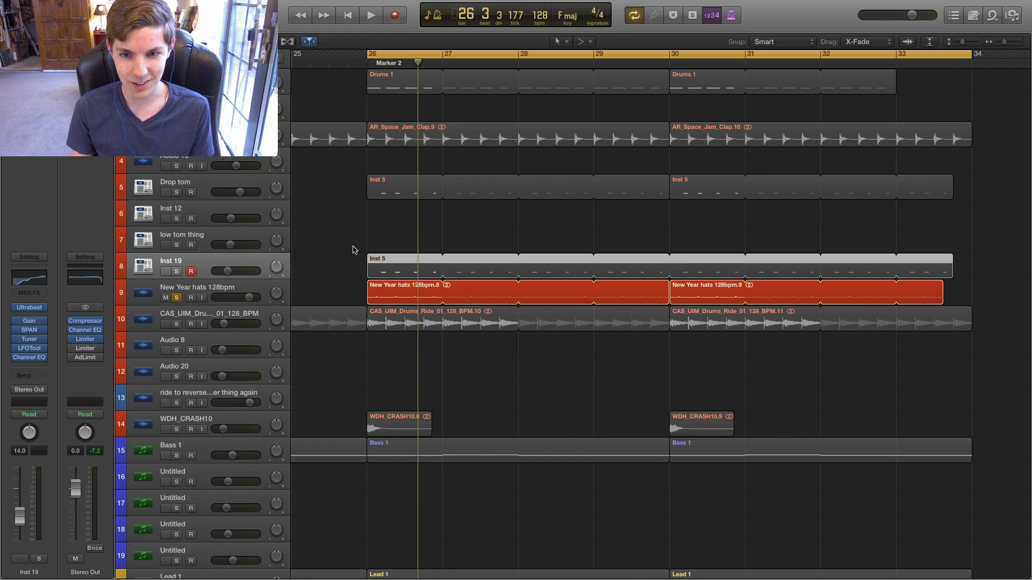
{"action": "left_click", "coordinate": [350, 248]}
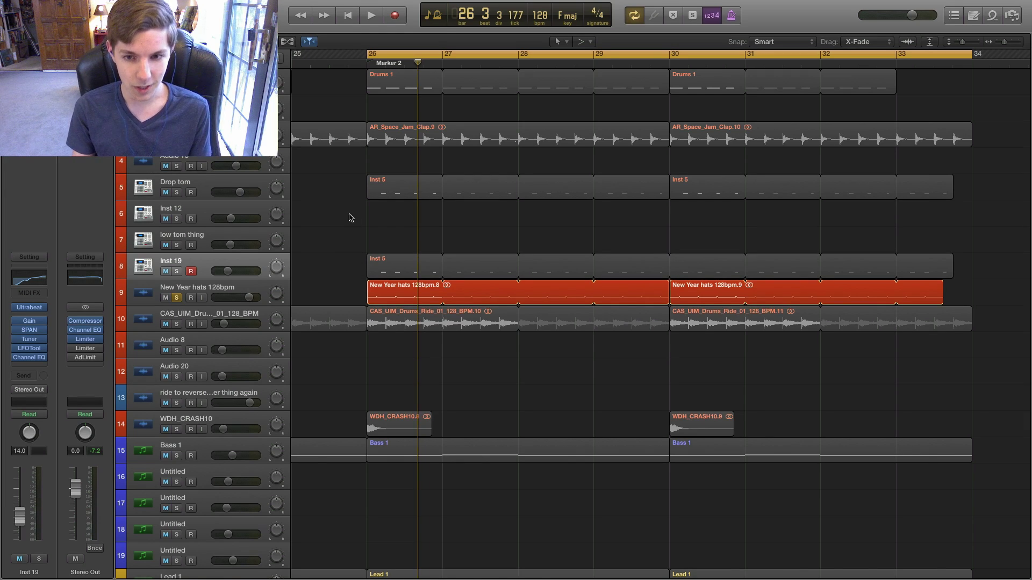
Switch the solo from the New Year hats to the CAS_UIM drum ride and WDH_CRASH10 tracks, playing from bar 26.
{"action": "left_click", "coordinate": [176, 324]}
{"action": "left_click", "coordinate": [176, 297]}
{"action": "key", "text": "space"}
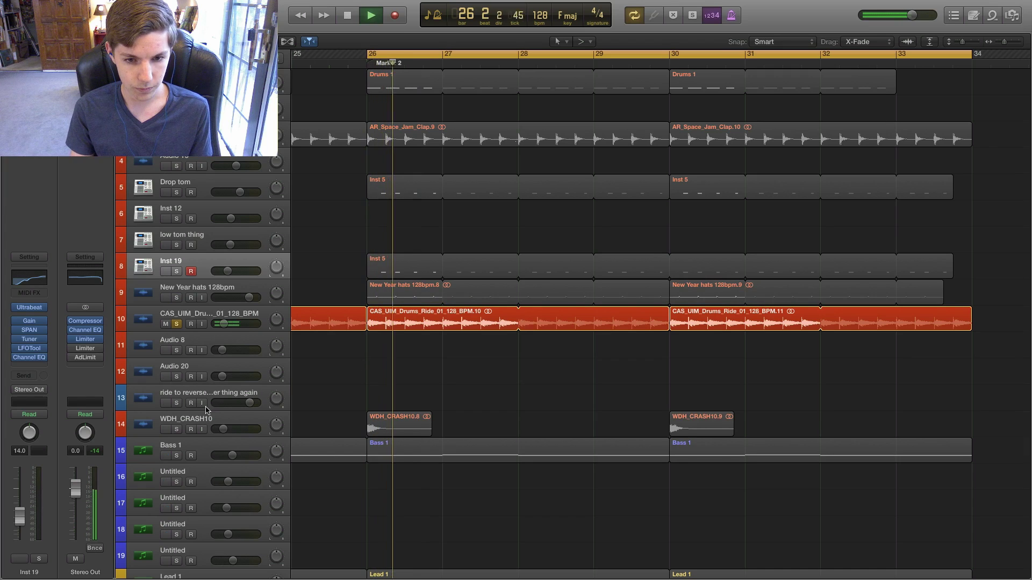
{"action": "left_click", "coordinate": [176, 429]}
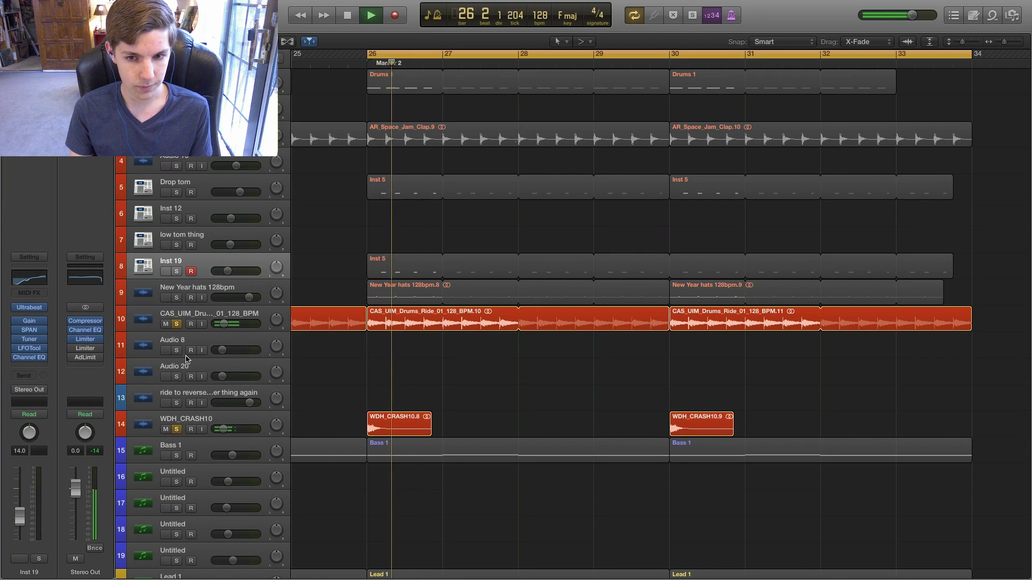
{"action": "key", "text": "space"}
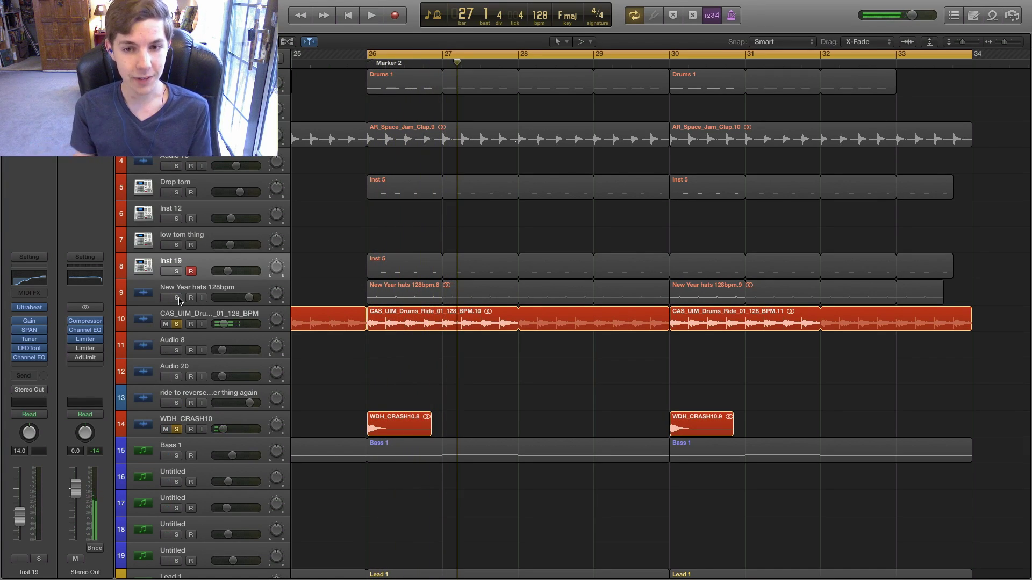
Add the New Year hats 128bpm, Inst 19 and Drop tom tracks to the soloed ride and crash.
{"action": "left_click", "coordinate": [177, 298]}
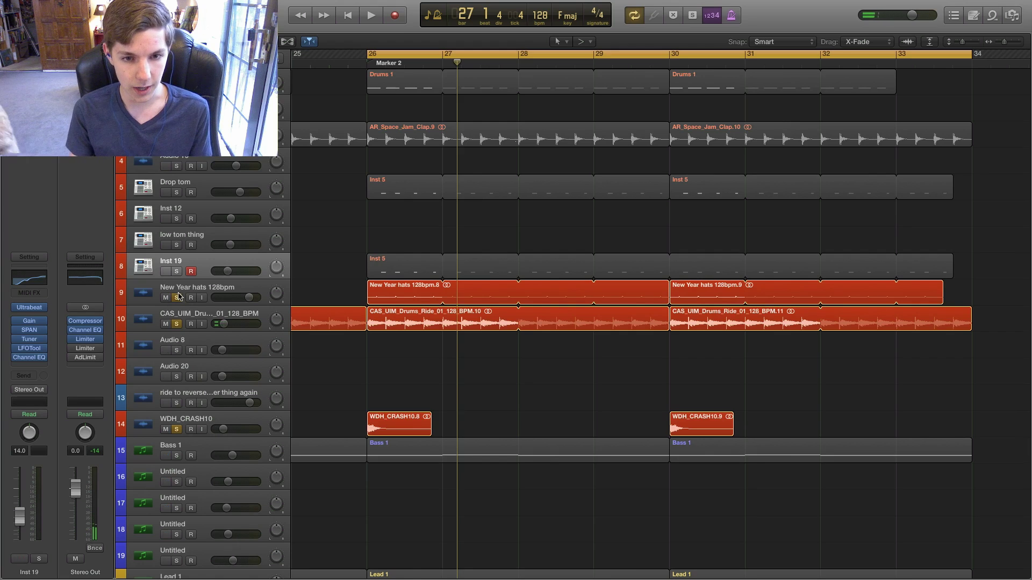
{"action": "left_click", "coordinate": [176, 272]}
{"action": "left_click", "coordinate": [176, 192]}
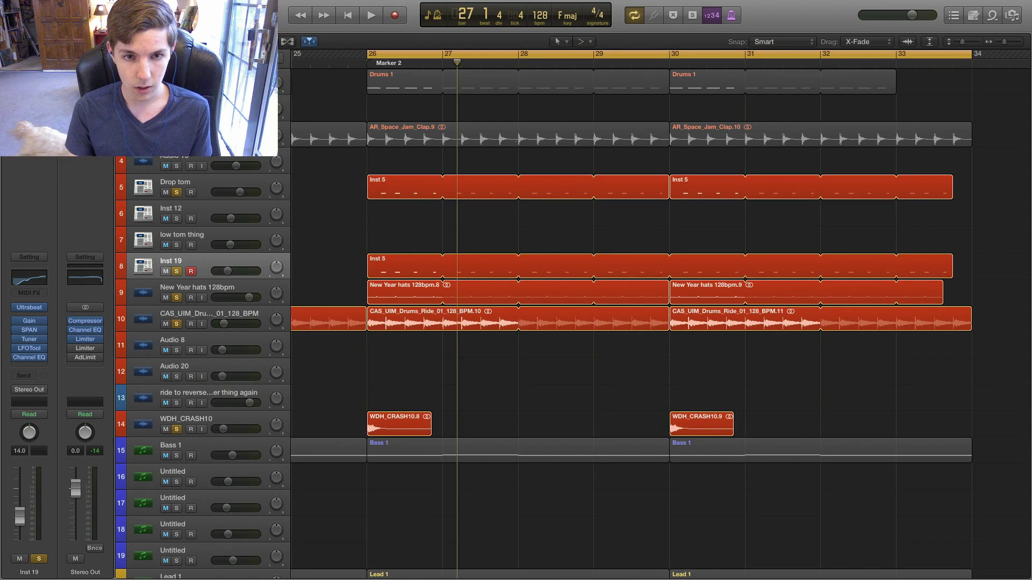
Add the Kinetic a few hats 128 bpm track to the soloed percussion and play the group from bar 26.
{"action": "scroll", "coordinate": [376, 289], "scroll_direction": "down", "scroll_amount": 15}
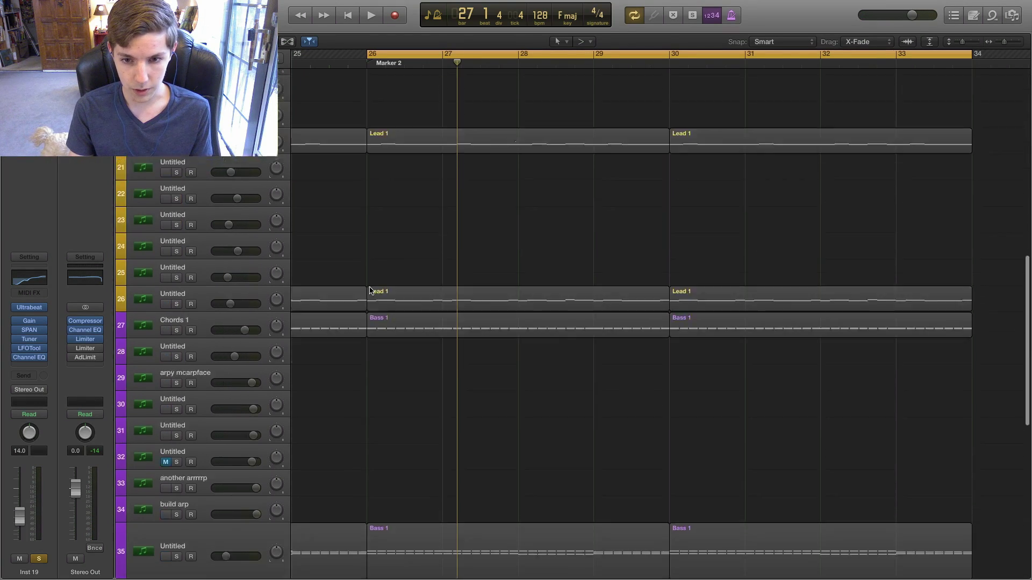
{"action": "scroll", "coordinate": [355, 296], "scroll_direction": "down", "scroll_amount": 5}
{"action": "scroll", "coordinate": [328, 346], "scroll_direction": "down", "scroll_amount": 6}
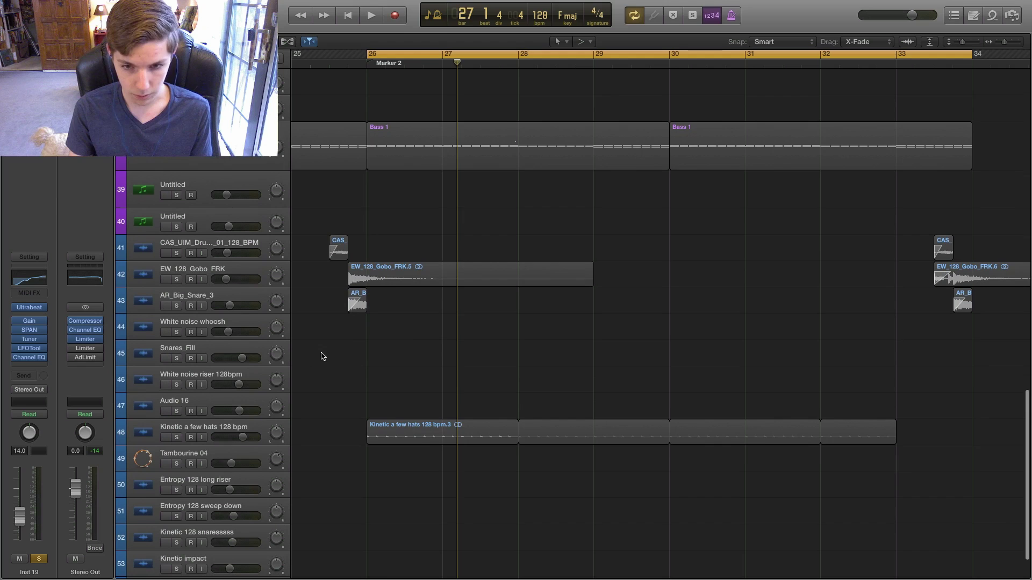
{"action": "left_click", "coordinate": [176, 437]}
{"action": "key", "text": "space"}
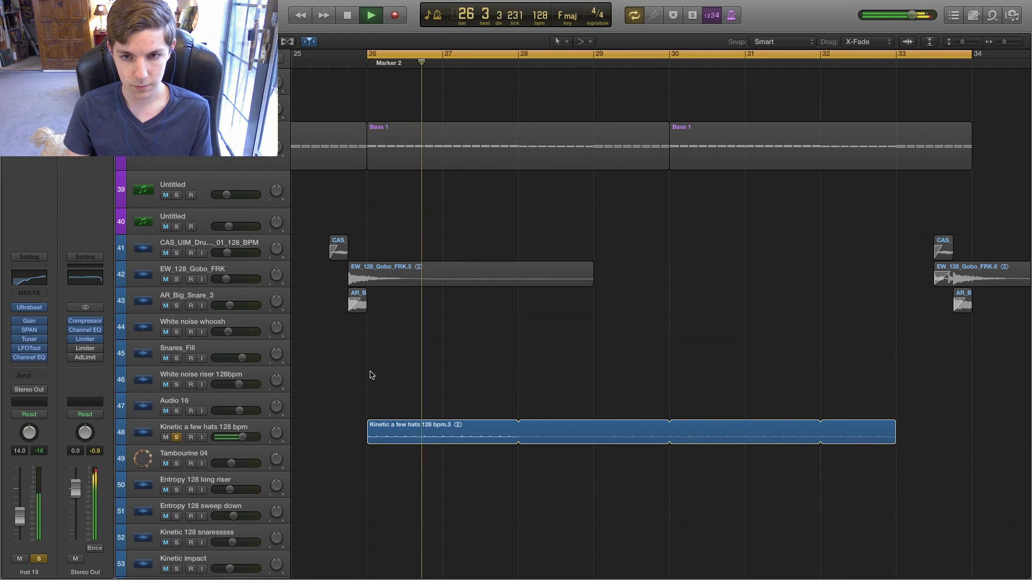
{"action": "scroll", "coordinate": [371, 375], "scroll_direction": "down", "scroll_amount": 5}
{"action": "scroll", "coordinate": [582, 269], "scroll_direction": "right", "scroll_amount": 5}
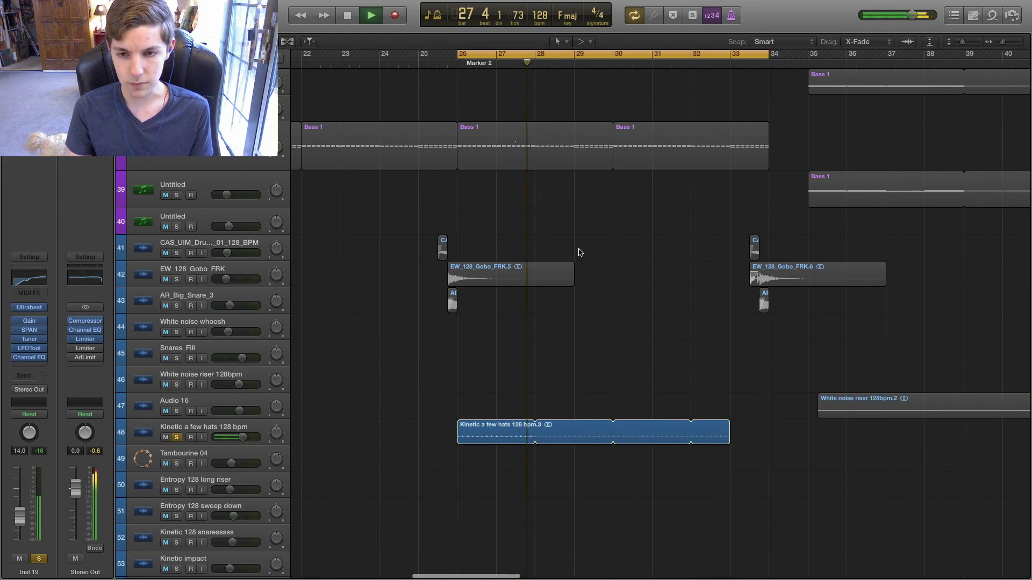
Return to the drum tracks, stop the playback and clear the solo from every track.
{"action": "scroll", "coordinate": [579, 247], "scroll_direction": "up", "scroll_amount": 15}
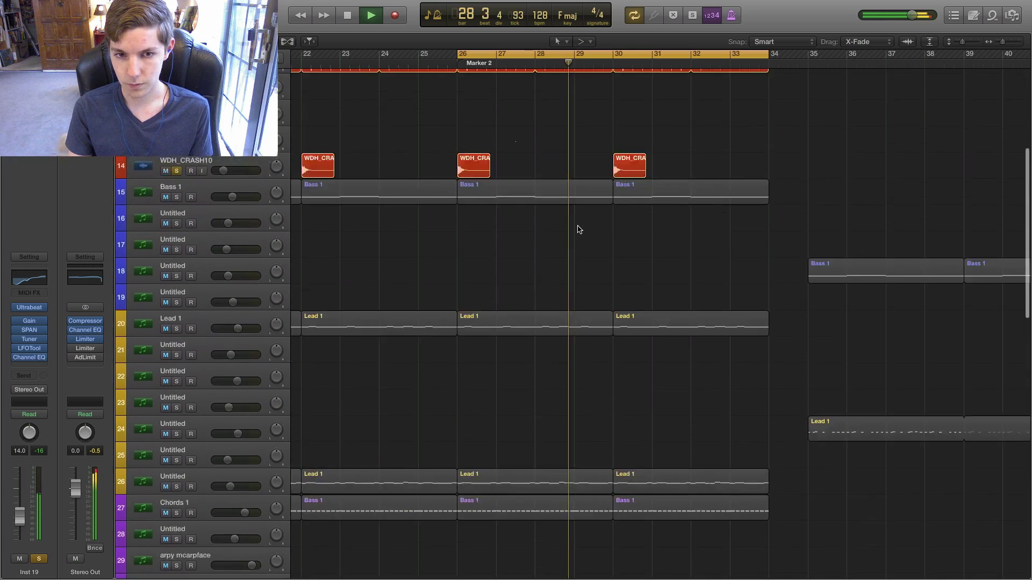
{"action": "scroll", "coordinate": [578, 229], "scroll_direction": "up", "scroll_amount": 3}
{"action": "scroll", "coordinate": [579, 230], "scroll_direction": "down", "scroll_amount": 1}
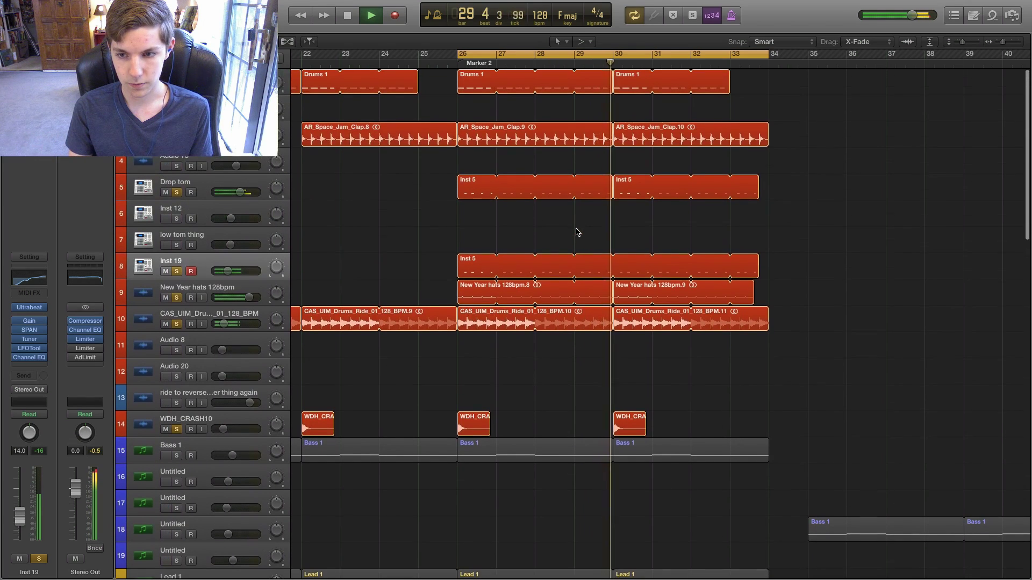
{"action": "left_click", "coordinate": [176, 430]}
{"action": "key", "text": "space"}
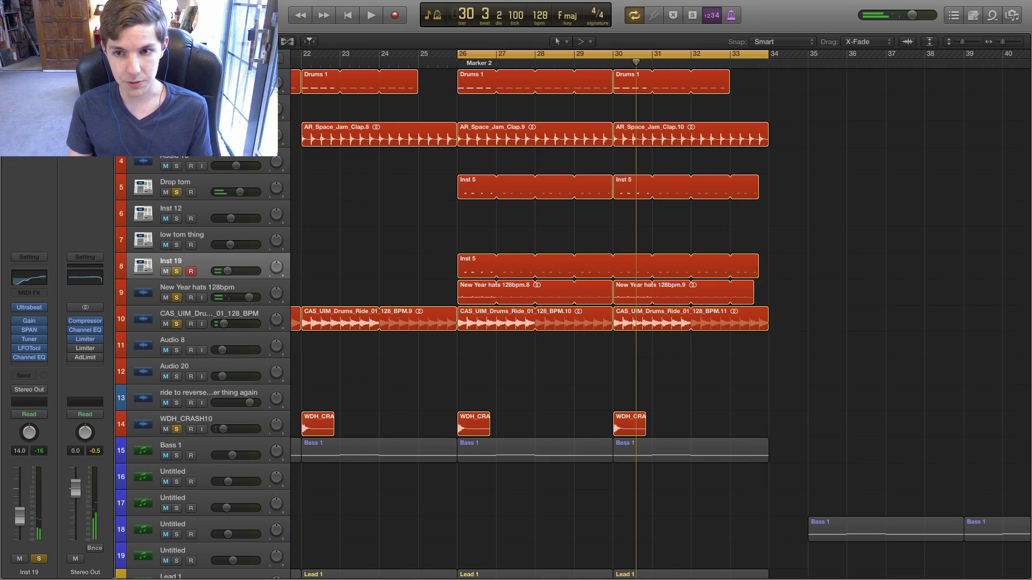
{"action": "key", "text": "ctrl+alt+super+s"}
Select and solo the Bass 1 track and play it from bar 26.
{"action": "scroll", "coordinate": [535, 369], "scroll_direction": "down", "scroll_amount": 6}
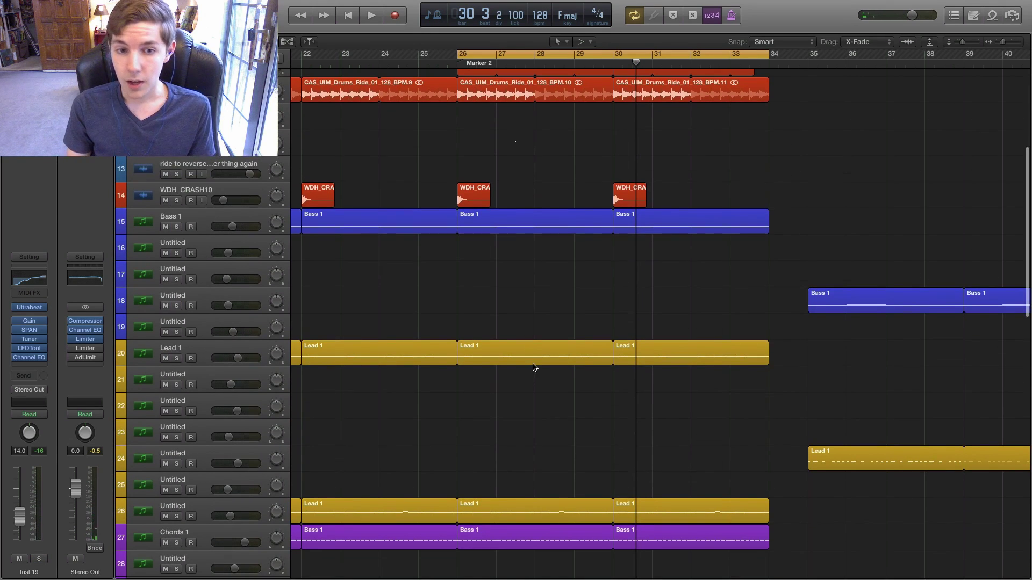
{"action": "left_click", "coordinate": [226, 215]}
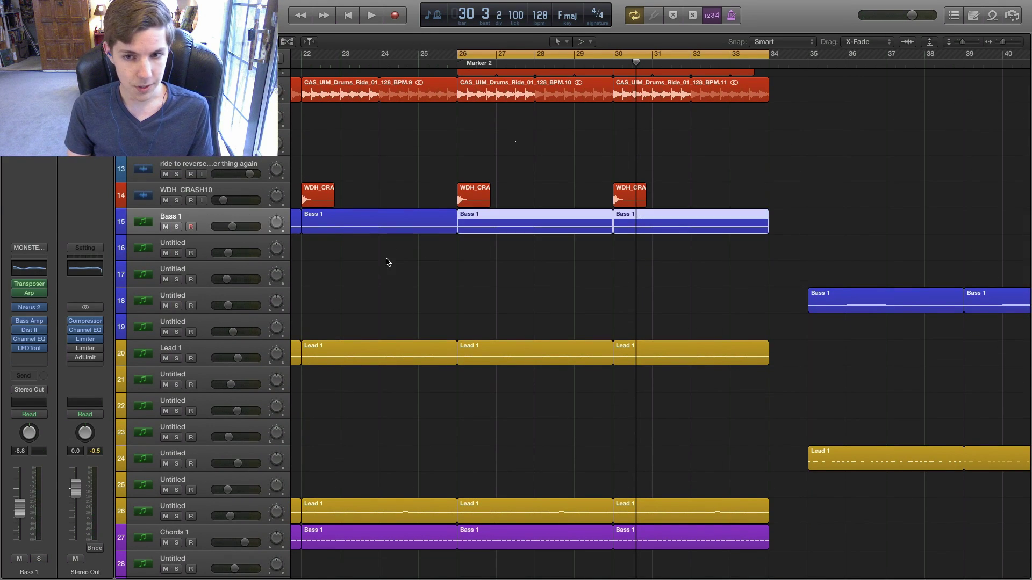
{"action": "left_click", "coordinate": [177, 226]}
{"action": "key", "text": "space"}
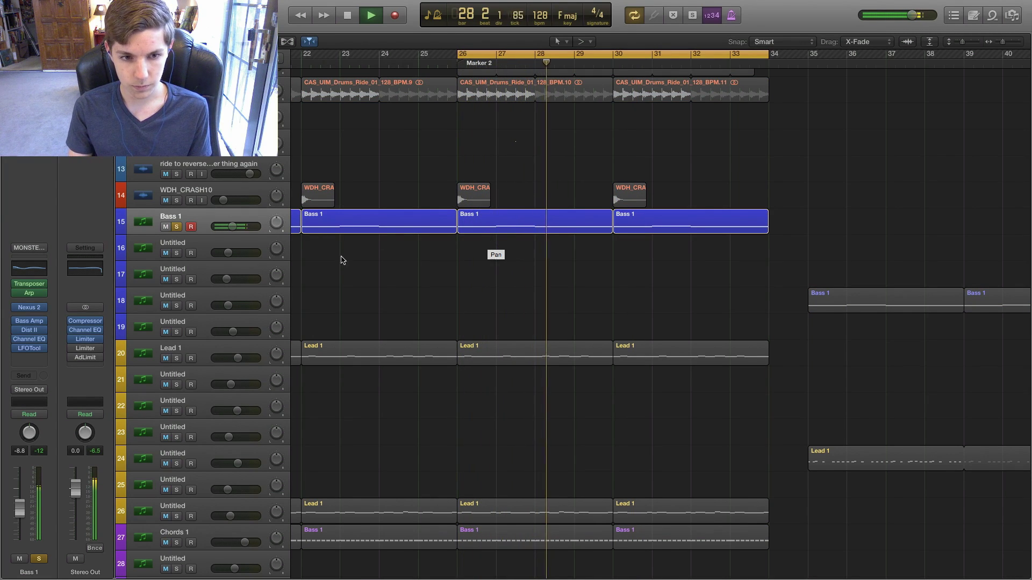
{"action": "key", "text": "space"}
Bypass the Bass Amp, Dist II, Channel EQ and LFOTool on Bass 1 and play the unprocessed bass.
{"action": "mouse_move", "coordinate": [35, 324]}
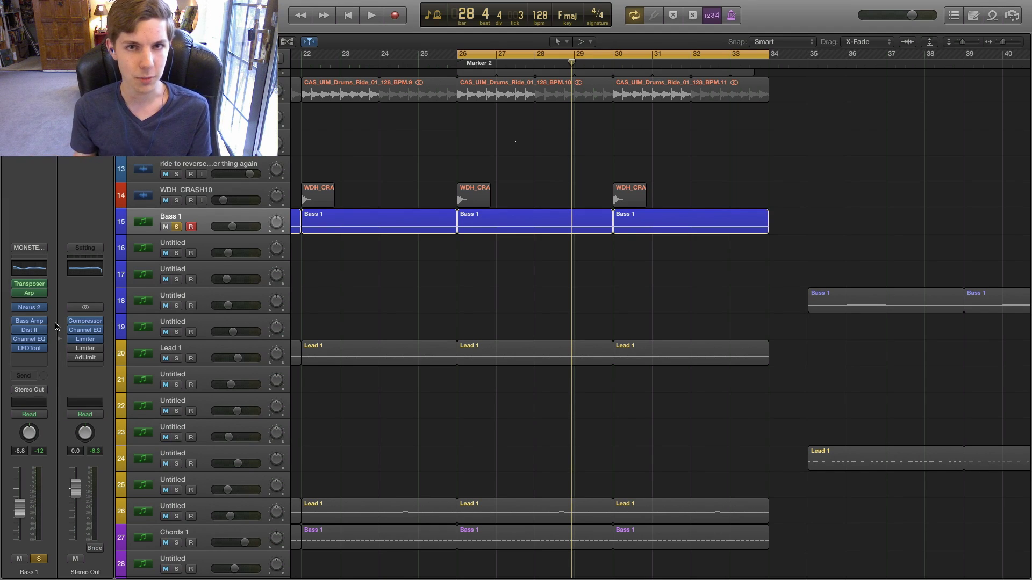
{"action": "left_click", "coordinate": [16, 330]}
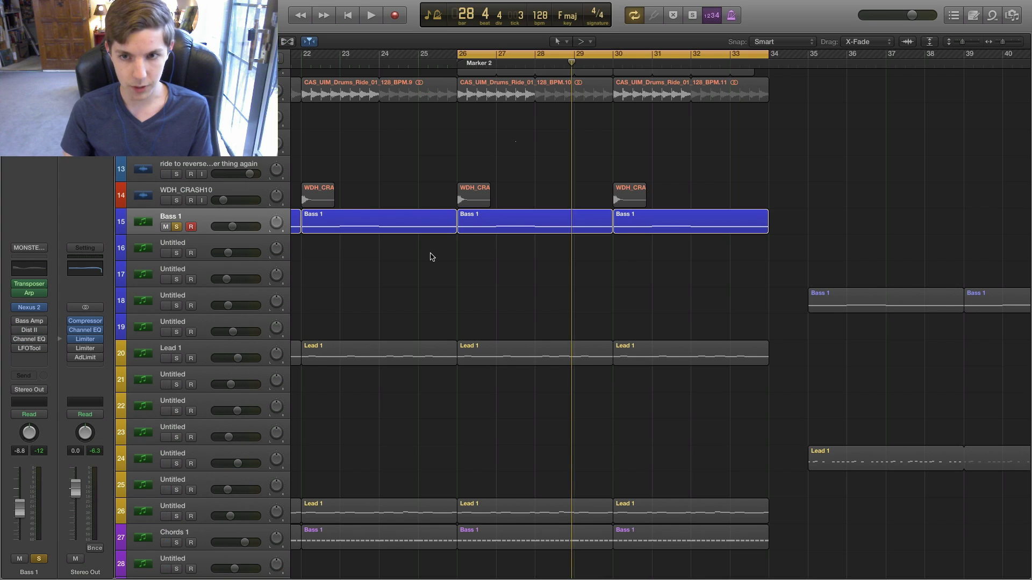
{"action": "key", "text": "super+Right"}
{"action": "key", "text": "space"}
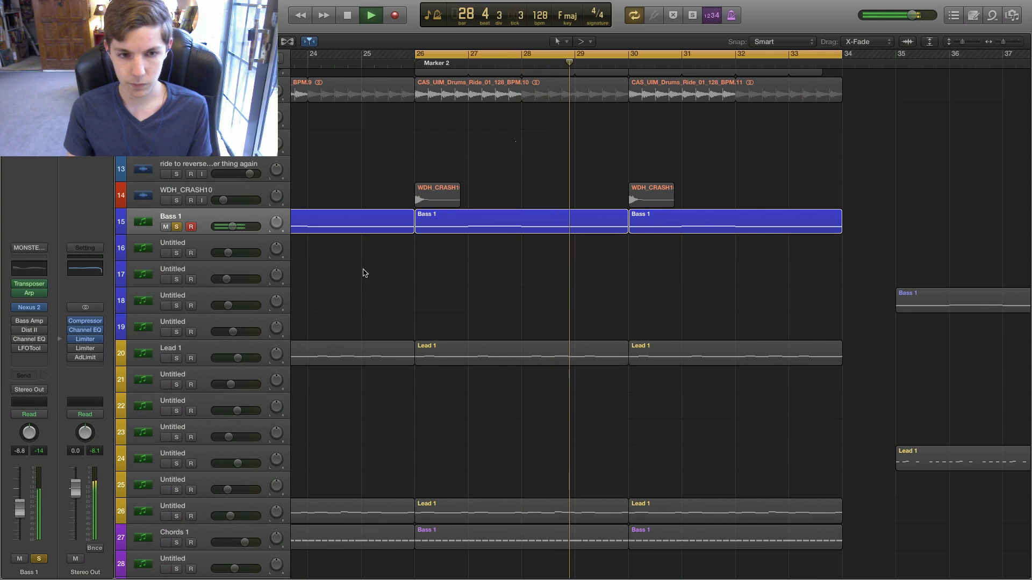
{"action": "mouse_move", "coordinate": [31, 323]}
{"action": "key", "text": "space"}
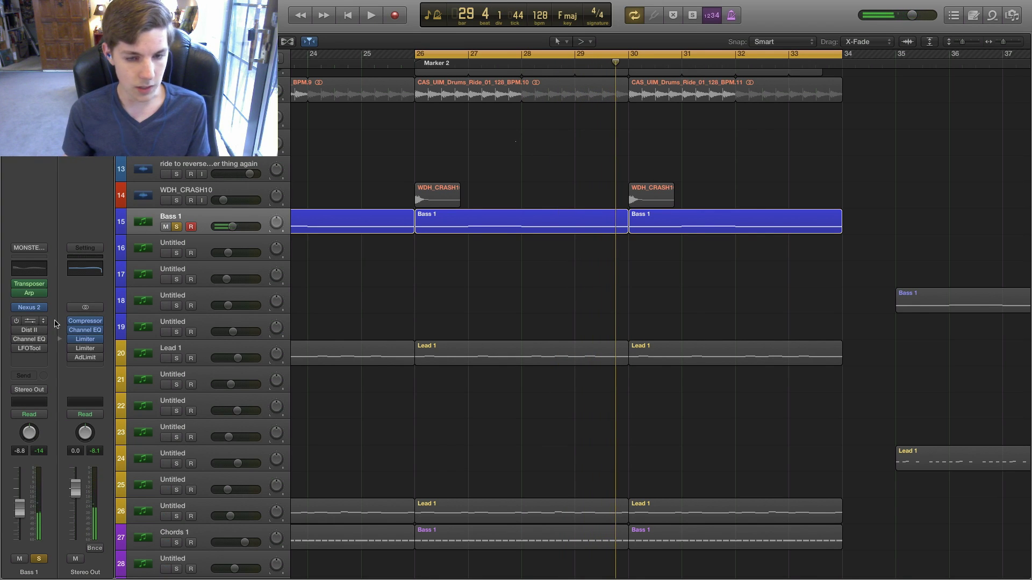
Re-enable the Bass Amp on Bass 1 and compare the bass with it off and on during playback.
{"action": "left_click", "coordinate": [29, 321]}
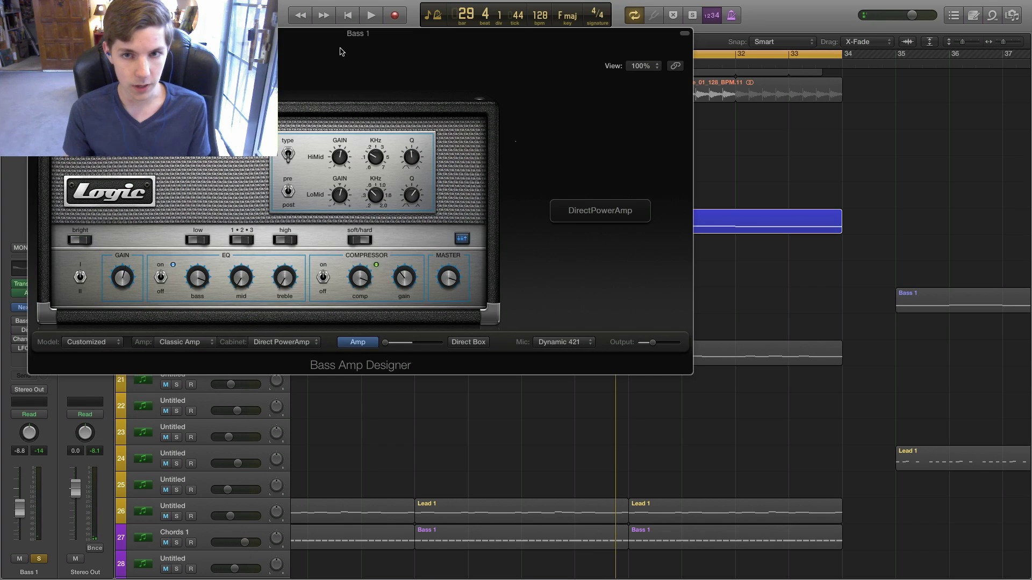
{"action": "left_click_drag", "start_coordinate": [340, 51], "coordinate": [600, 173]}
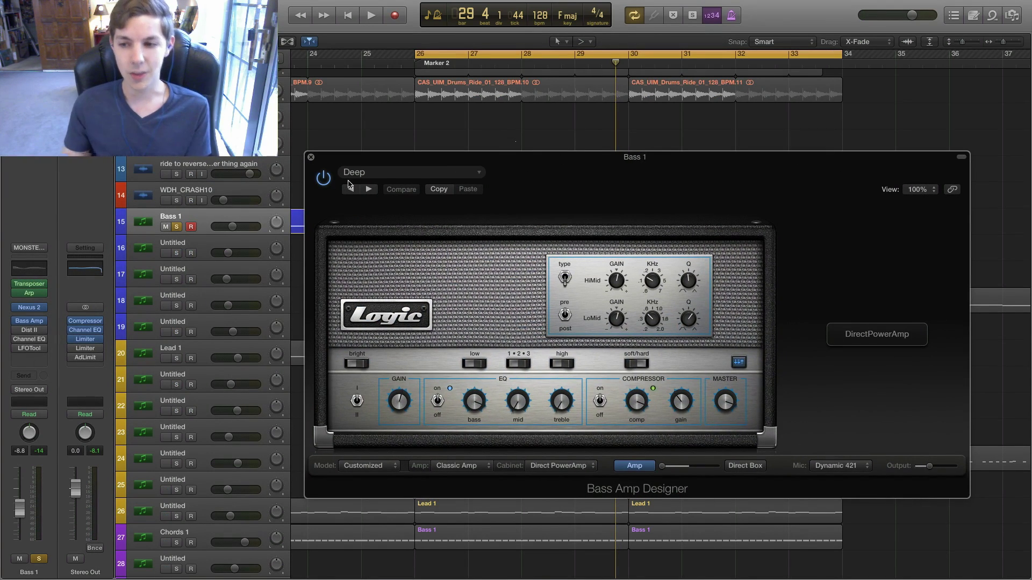
{"action": "key", "text": "space"}
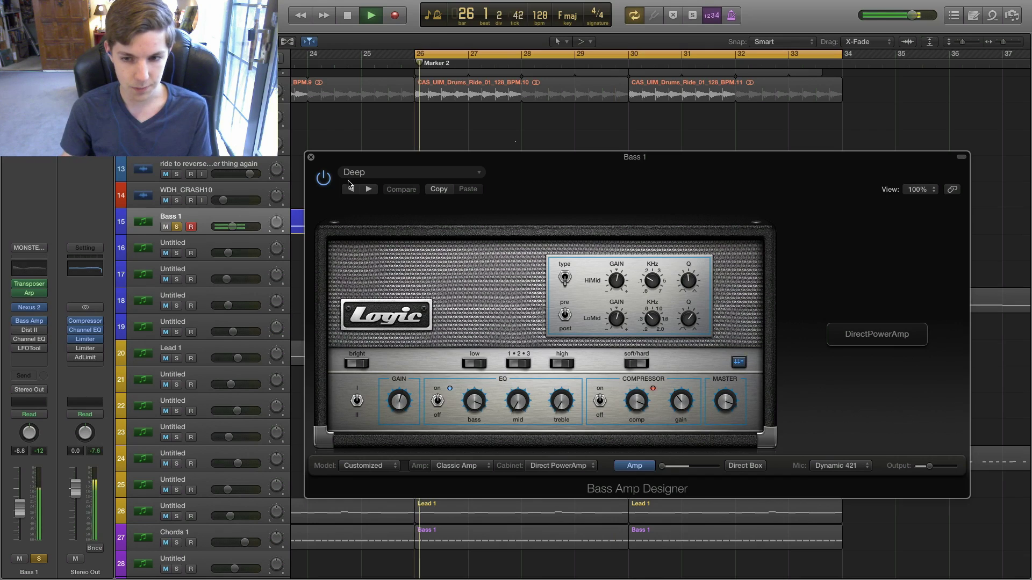
{"action": "left_click", "coordinate": [323, 178]}
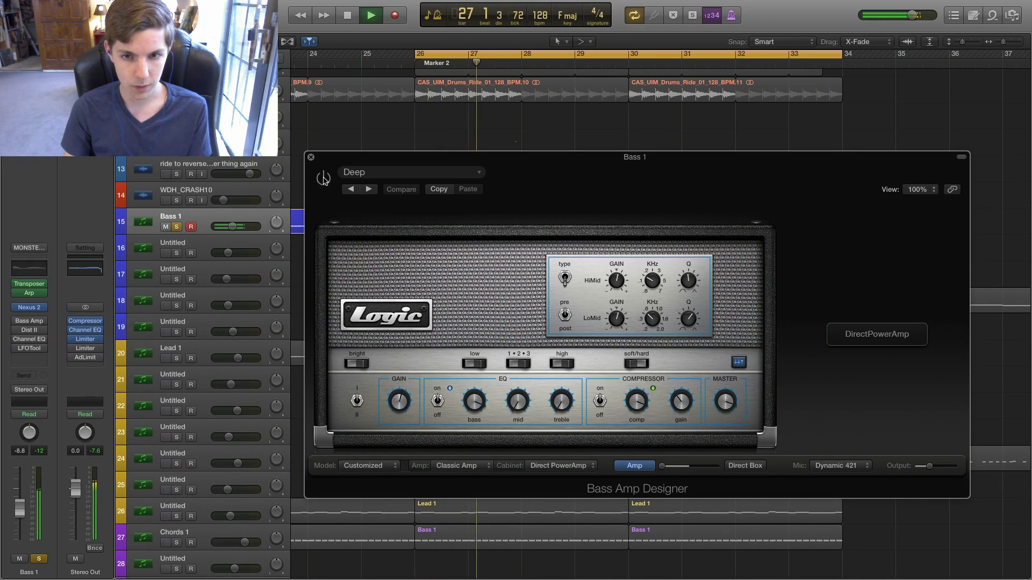
{"action": "left_click", "coordinate": [323, 178]}
{"action": "left_click", "coordinate": [311, 157]}
{"action": "key", "text": "space"}
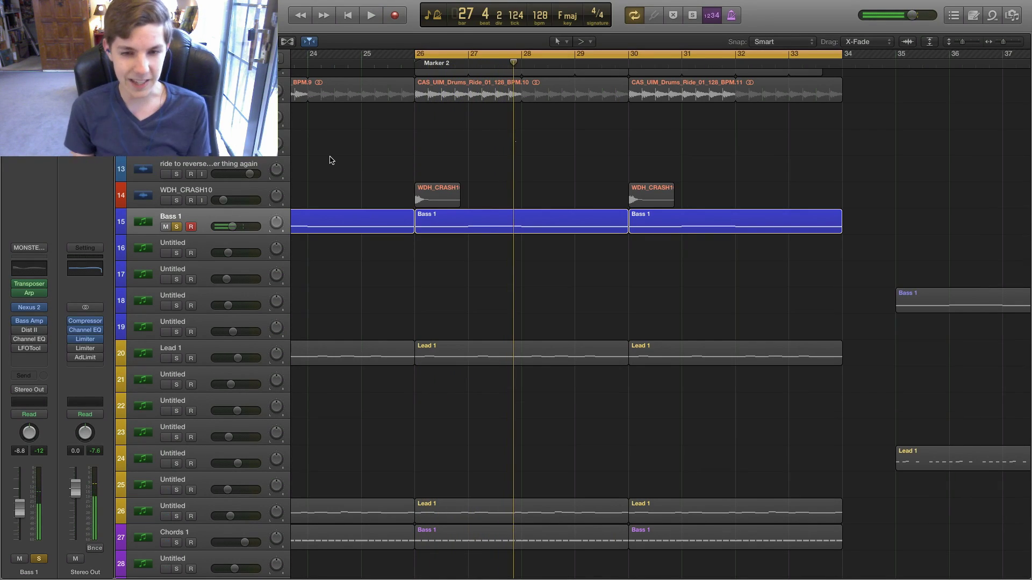
Re-enable Dist II and Channel EQ on Bass 1 and inspect the EQ curve while auditioning the bass.
{"action": "key", "text": "super+Right"}
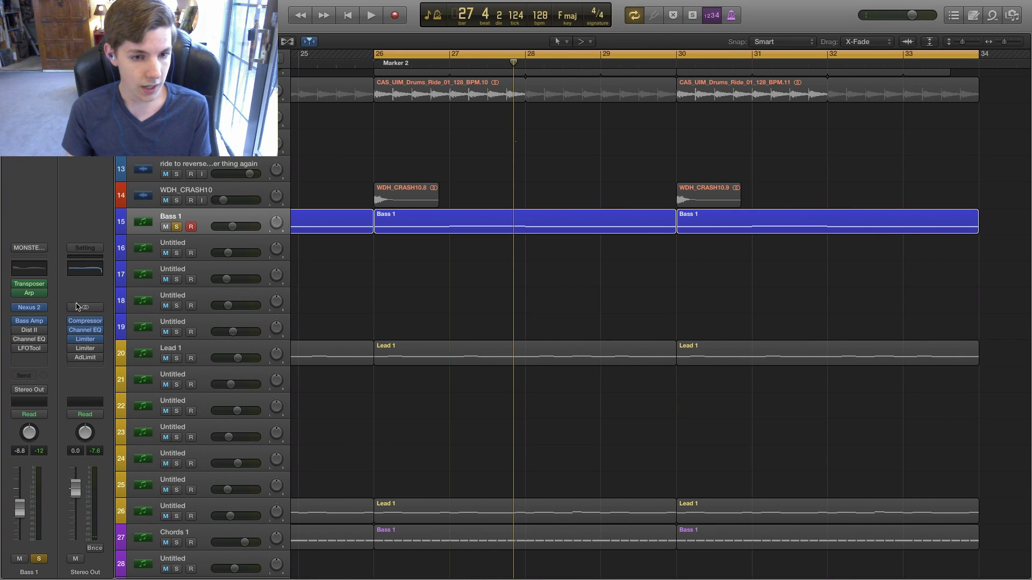
{"action": "key", "text": "space"}
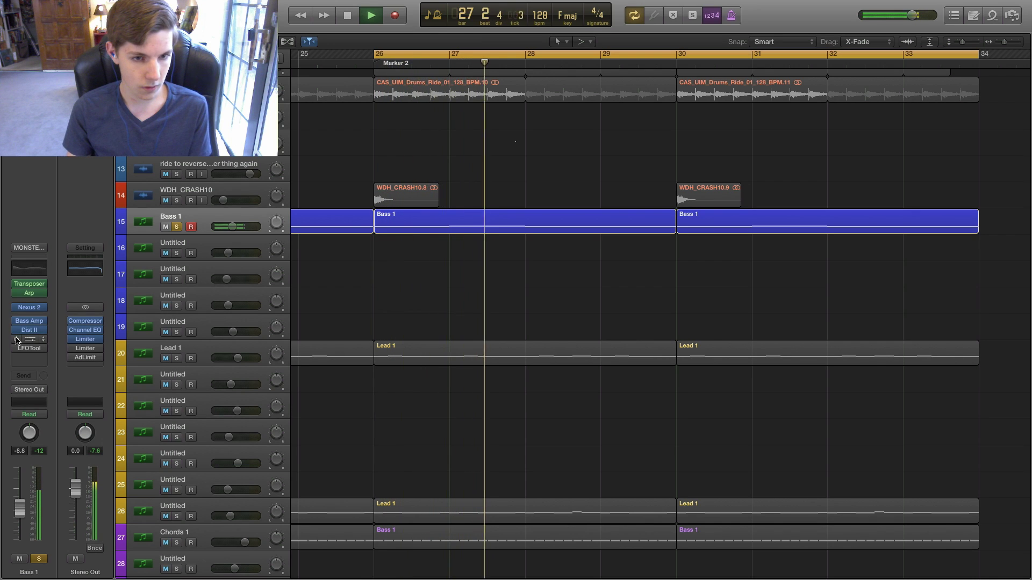
{"action": "key", "text": "space"}
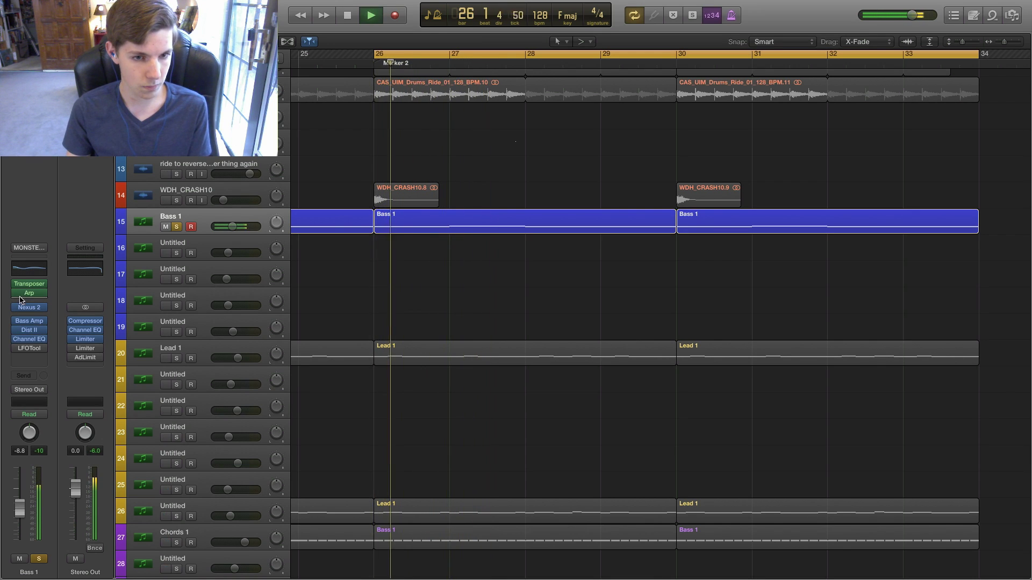
{"action": "left_click", "coordinate": [29, 339]}
{"action": "key", "text": "space"}
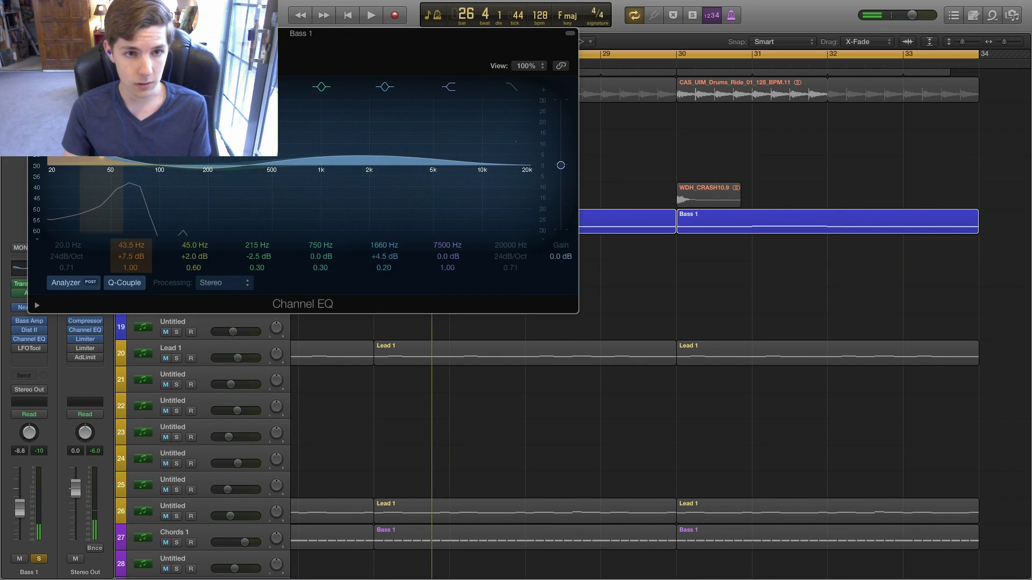
{"action": "key", "text": "space"}
{"action": "left_click", "coordinate": [18, 339]}
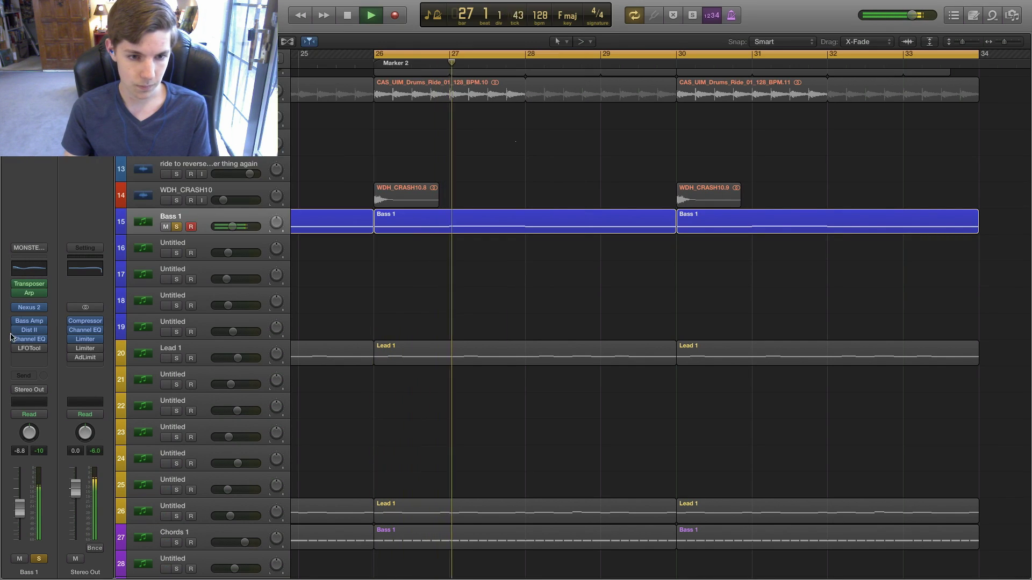
Re-enable LFOTool on Bass 1 and play the fully processed bass from bar 26.
{"action": "key", "text": "super+Left"}
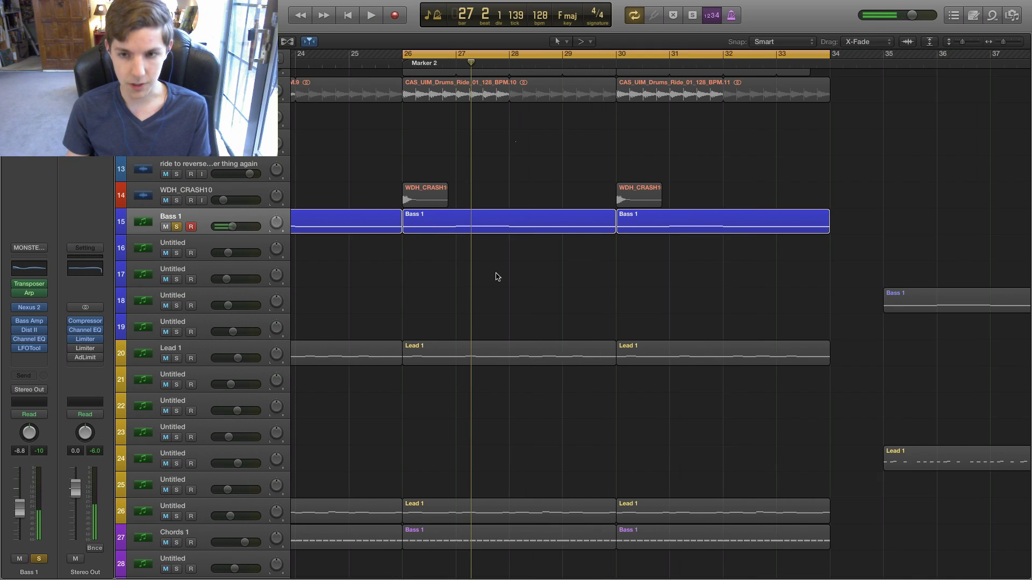
{"action": "key", "text": "space"}
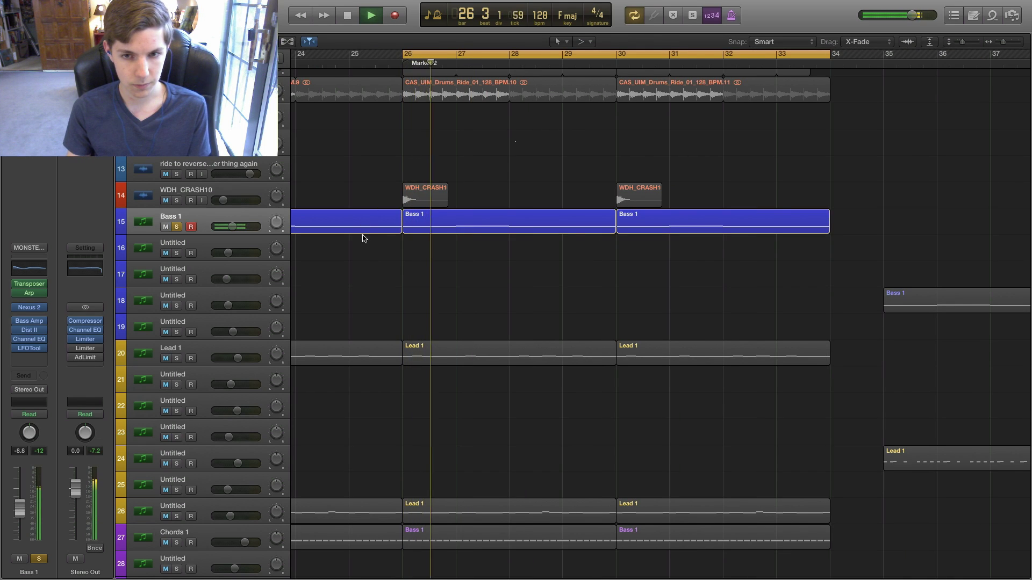
{"action": "scroll", "coordinate": [362, 237], "scroll_direction": "up", "scroll_amount": 4}
{"action": "key", "text": "space"}
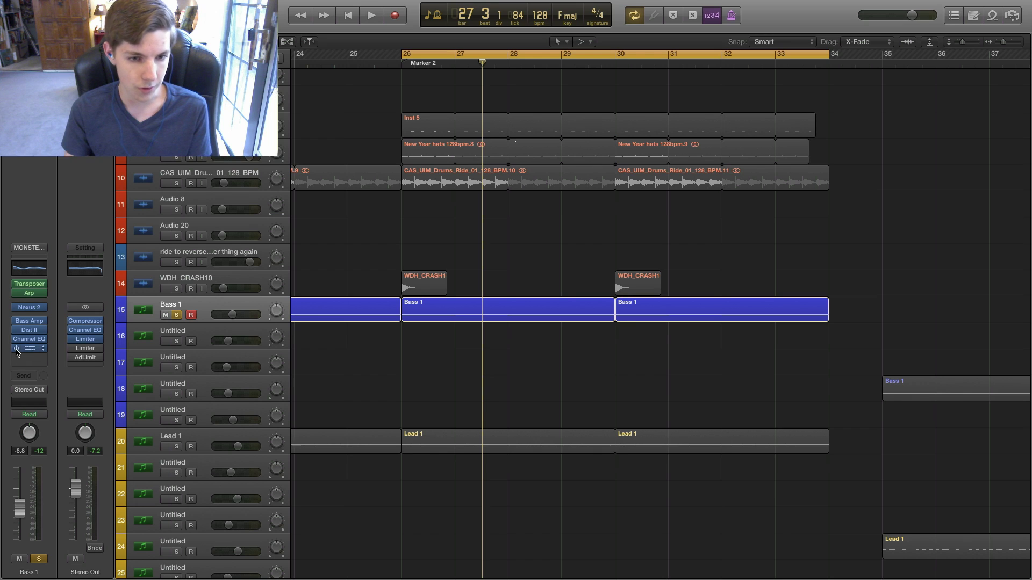
Audition Bass 1 from bar 26 while checking its Transposer and Arpeggiator MIDI effects.
{"action": "key", "text": "space"}
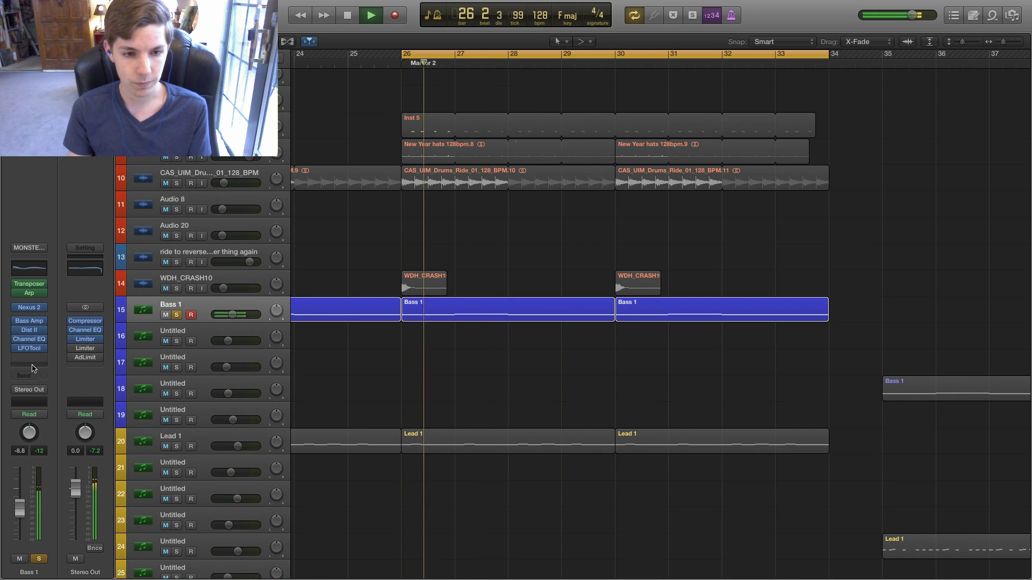
{"action": "left_click", "coordinate": [16, 290]}
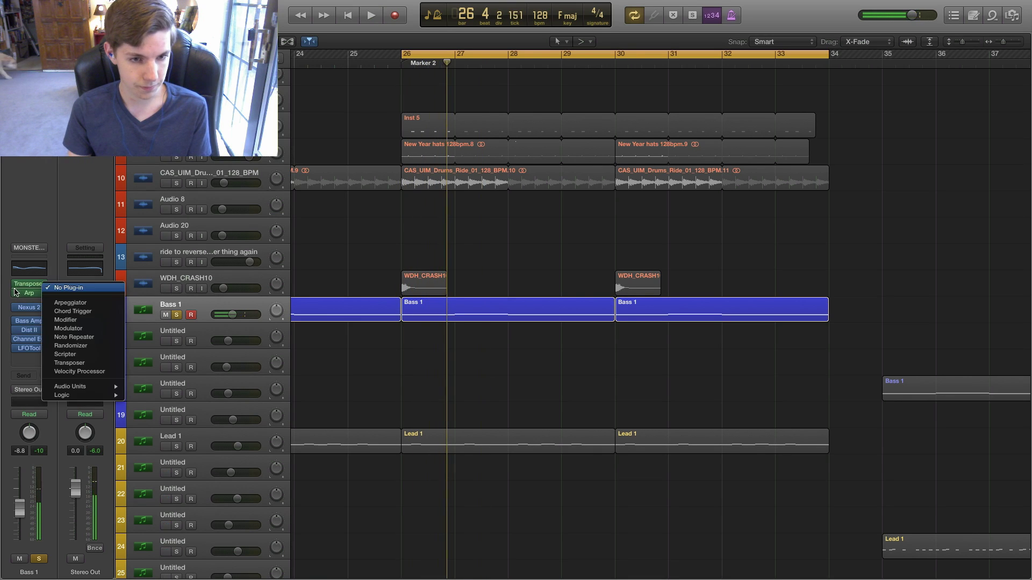
{"action": "key", "text": "Escape"}
{"action": "key", "text": "space"}
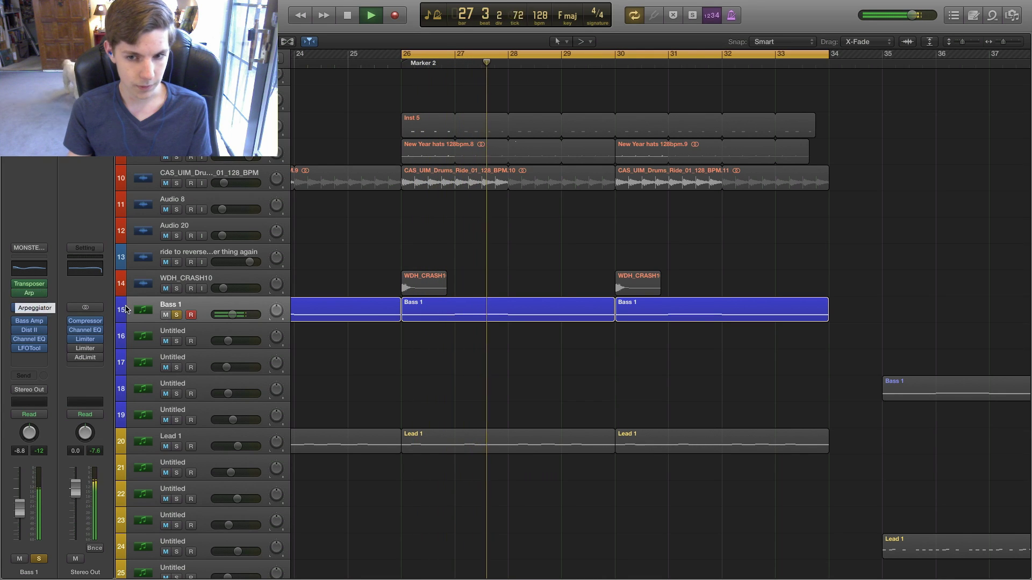
{"action": "key", "text": "space"}
Switch the solo from Bass 1 to Lead 1 and the Untitled lead on track 26, playing both from bar 26.
{"action": "scroll", "coordinate": [395, 384], "scroll_direction": "down", "scroll_amount": 5}
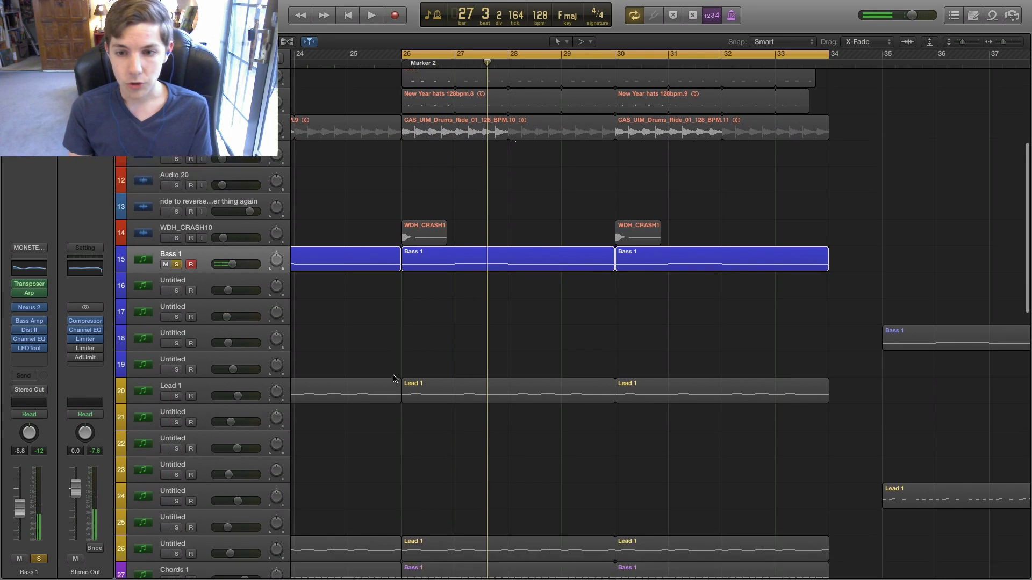
{"action": "key", "text": "s"}
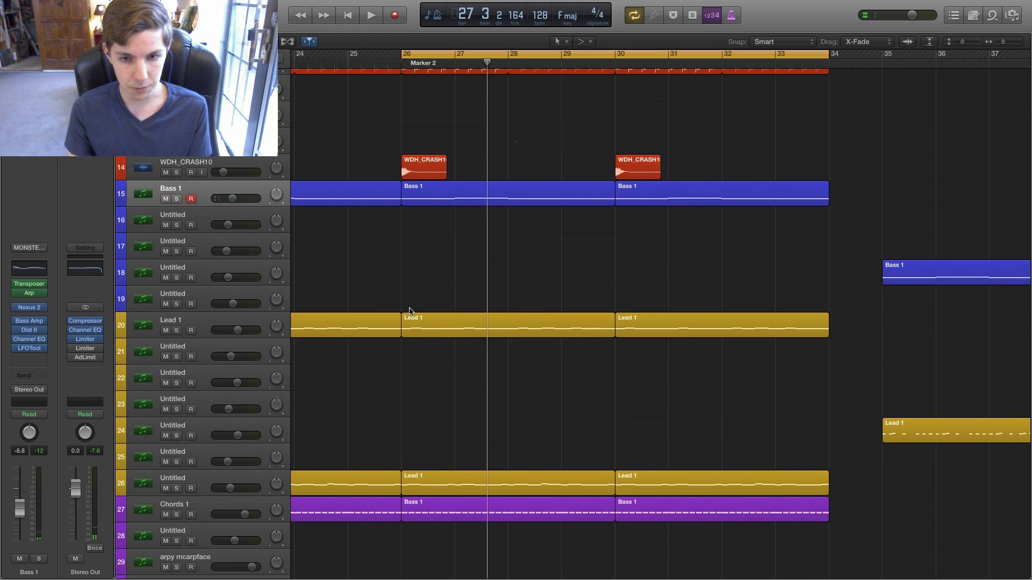
{"action": "scroll", "coordinate": [408, 311], "scroll_direction": "down", "scroll_amount": 13}
{"action": "scroll", "coordinate": [403, 311], "scroll_direction": "up", "scroll_amount": 8}
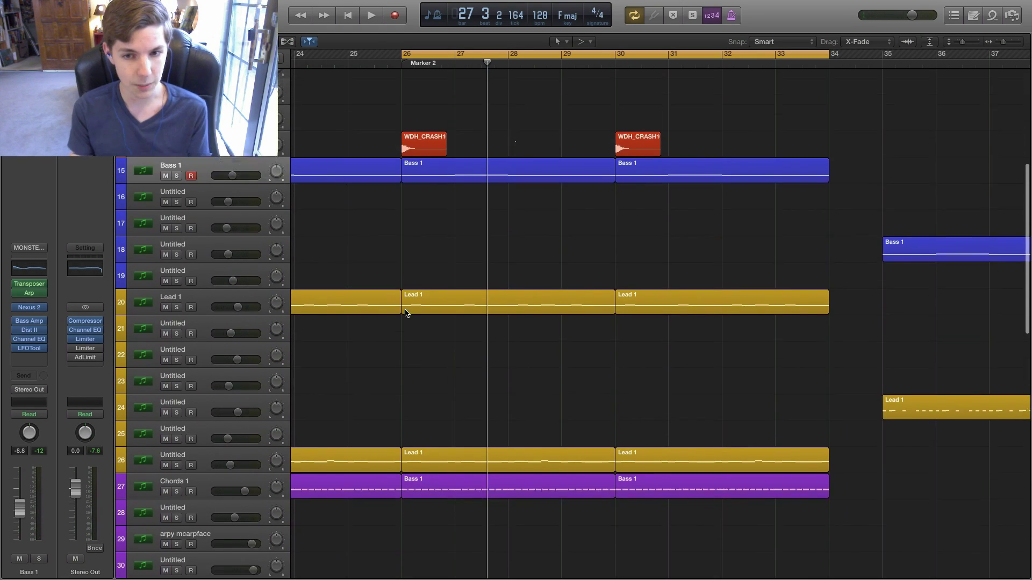
{"action": "left_click", "coordinate": [177, 207]}
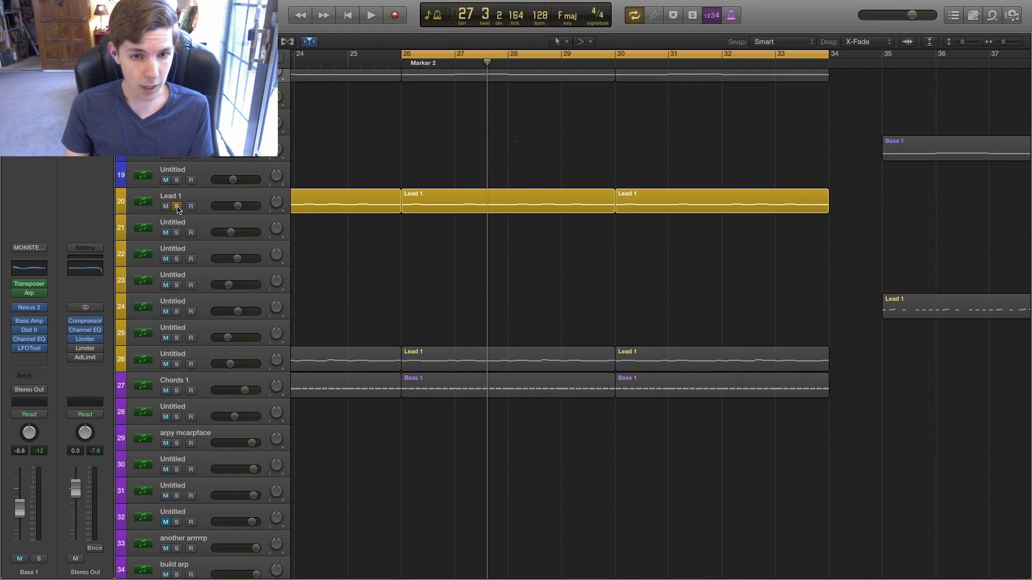
{"action": "left_click", "coordinate": [177, 365]}
{"action": "key", "text": "space"}
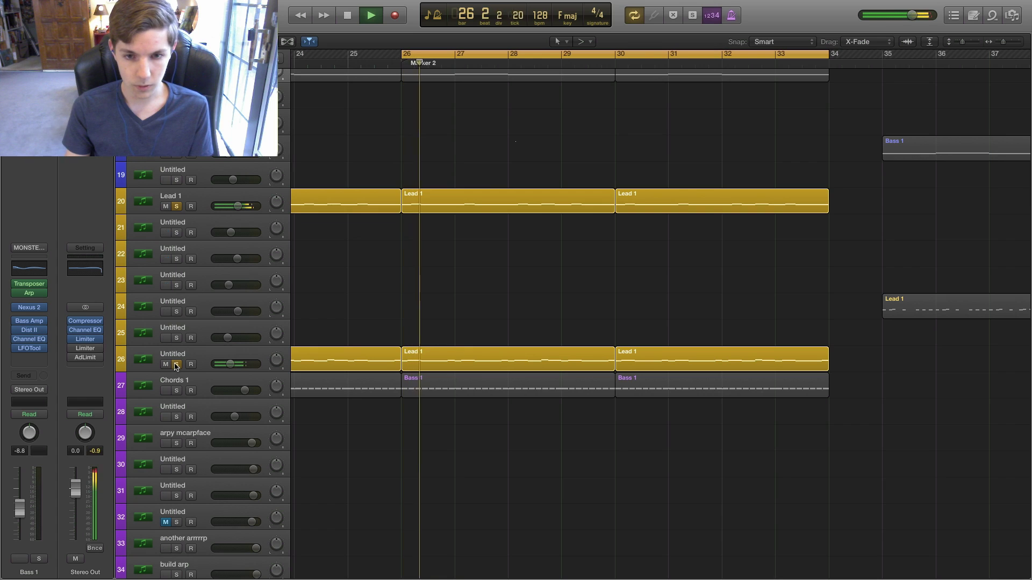
Leave only Lead 1 soloed, select and record-enable it, and play it from bar 26.
{"action": "left_click", "coordinate": [176, 365]}
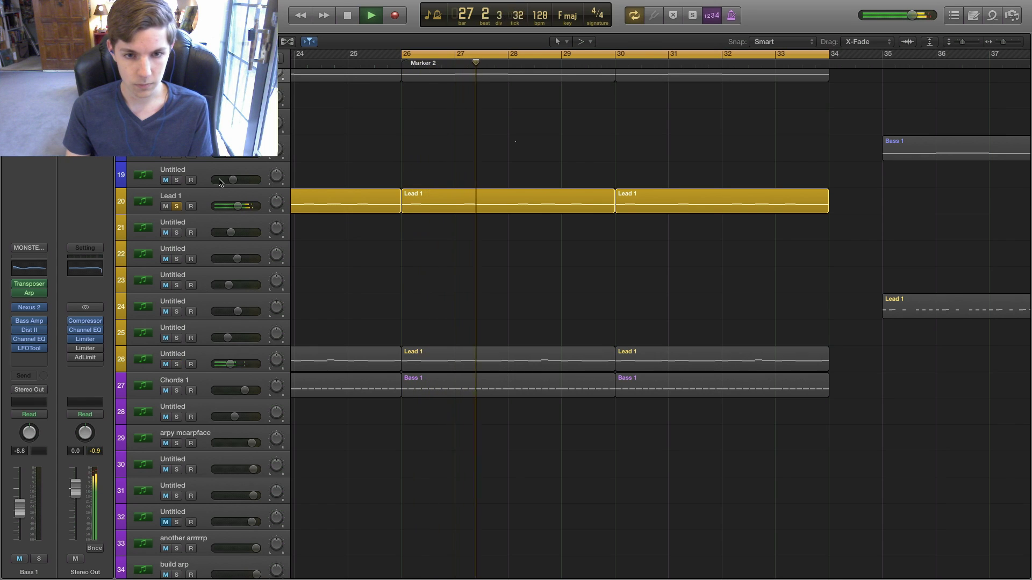
{"action": "key", "text": "space"}
{"action": "left_click", "coordinate": [205, 196]}
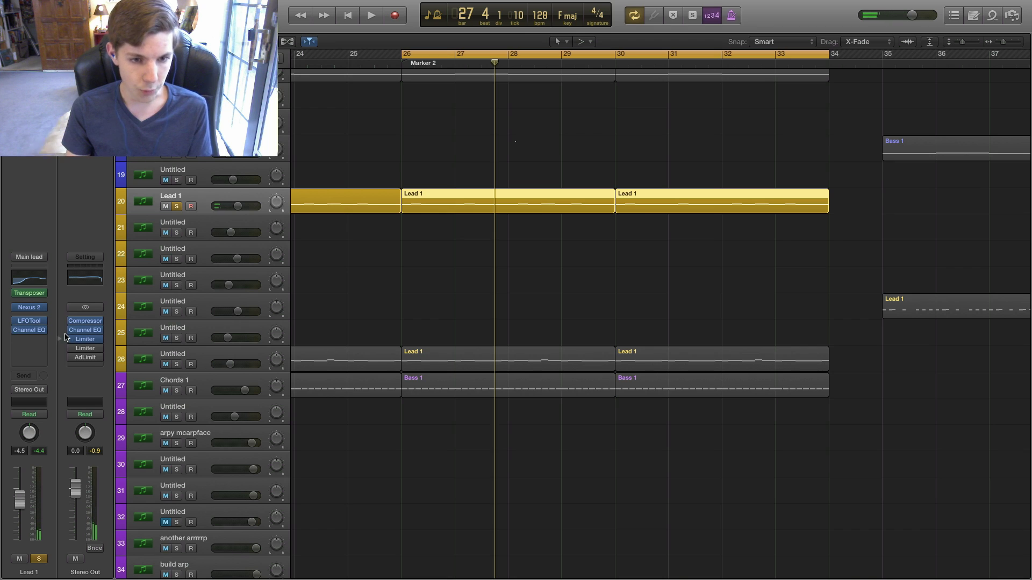
{"action": "key", "text": "r"}
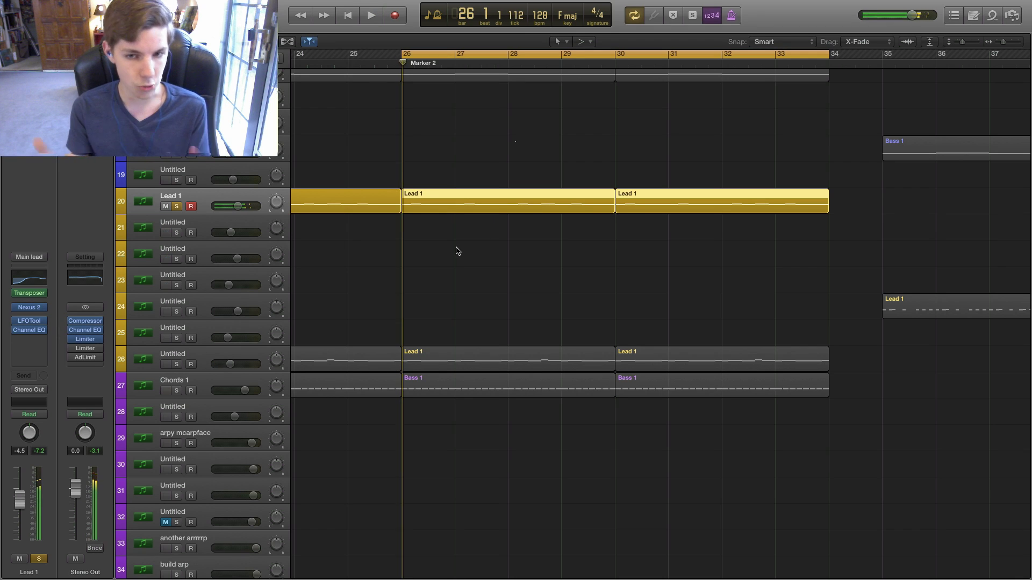
{"action": "key", "text": "space"}
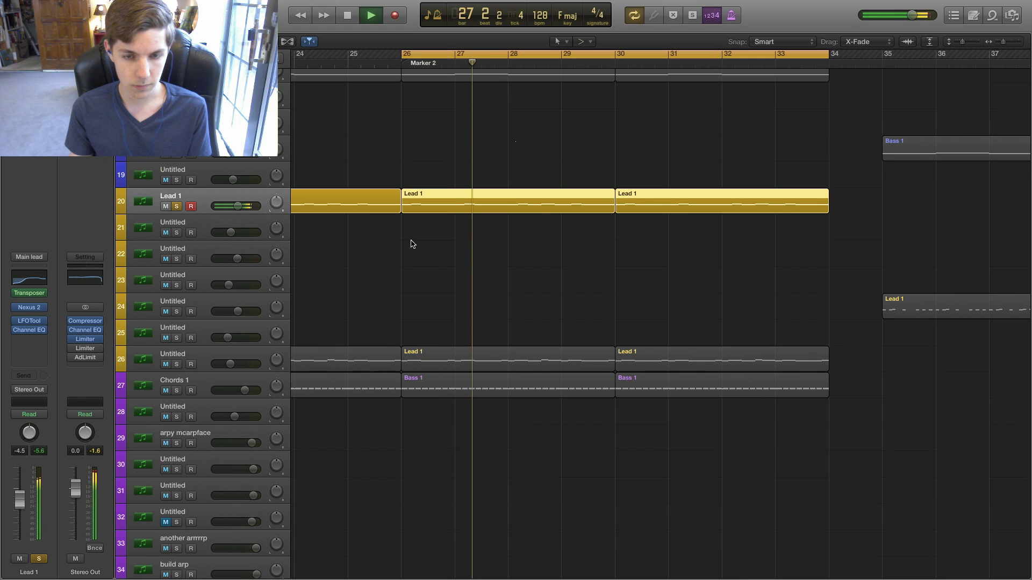
Replay the soloed Lead 1 track from bar 26 to hear the main lead on its own.
{"action": "key", "text": "space"}
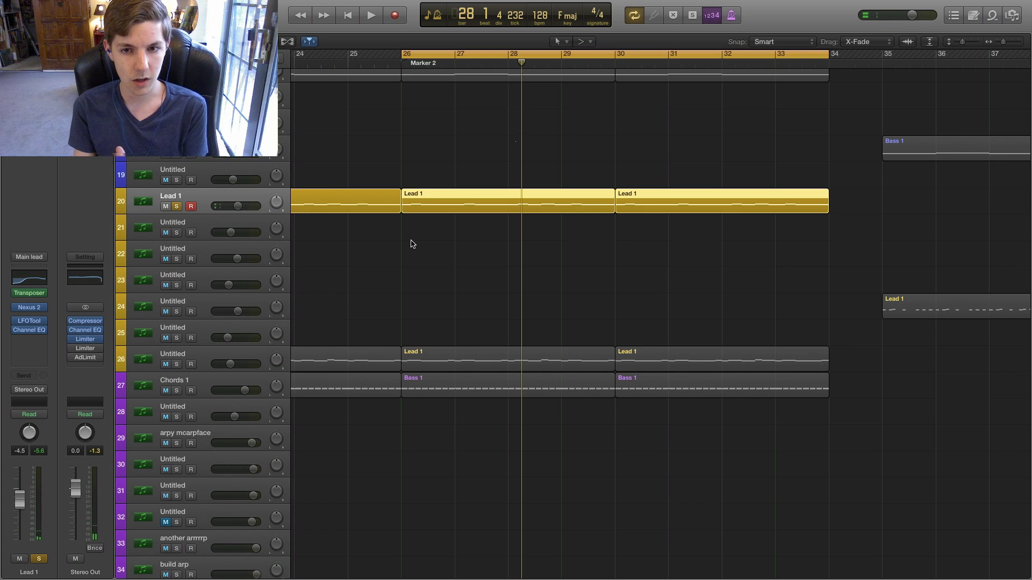
{"action": "key", "text": "space"}
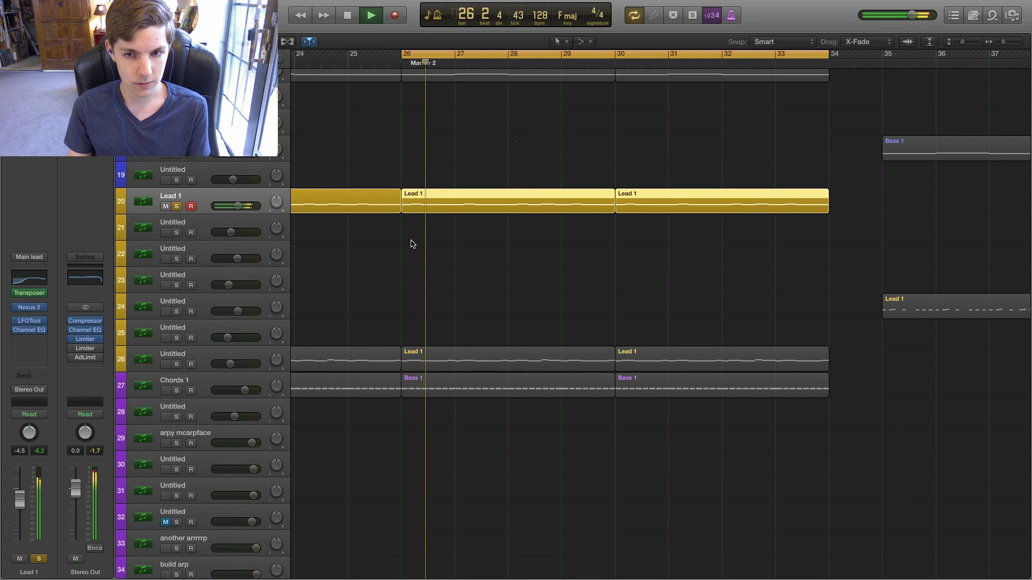
{"action": "key", "text": "space"}
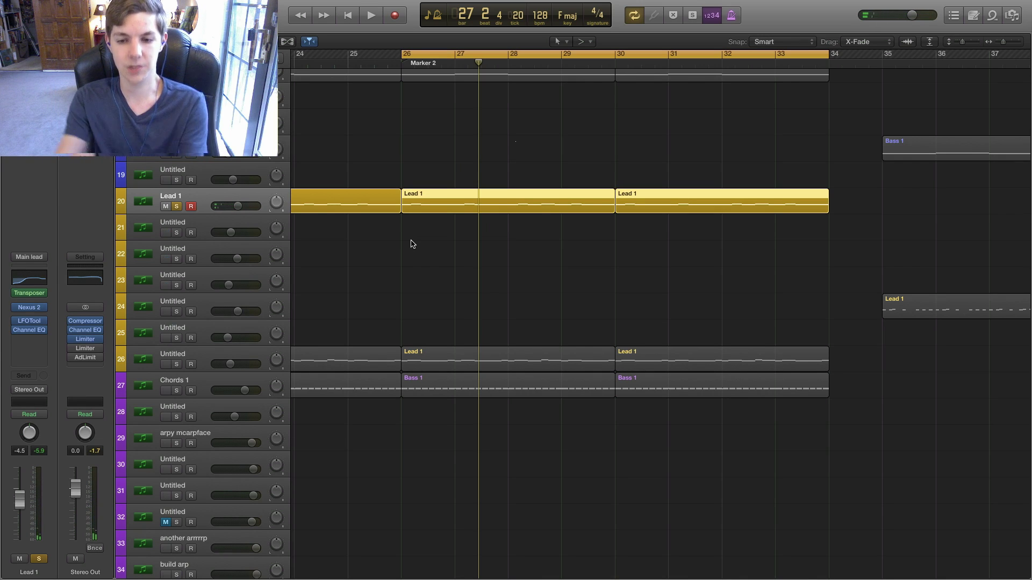
{"action": "key", "text": "space"}
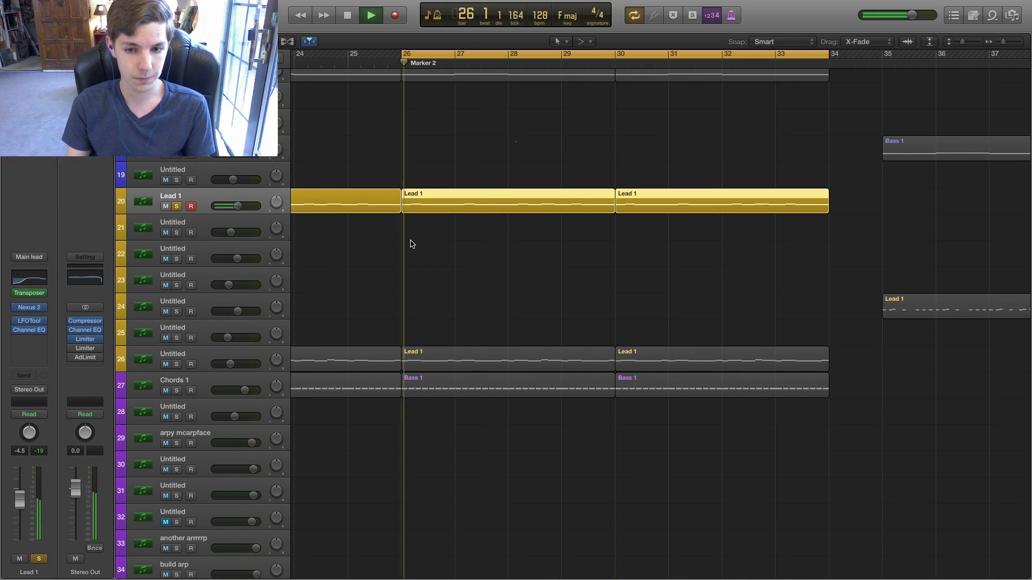
Switch the solo from Lead 1 to the Untitled lead on track 26, select that track and play it from bar 26.
{"action": "left_click", "coordinate": [176, 365]}
{"action": "left_click", "coordinate": [209, 356]}
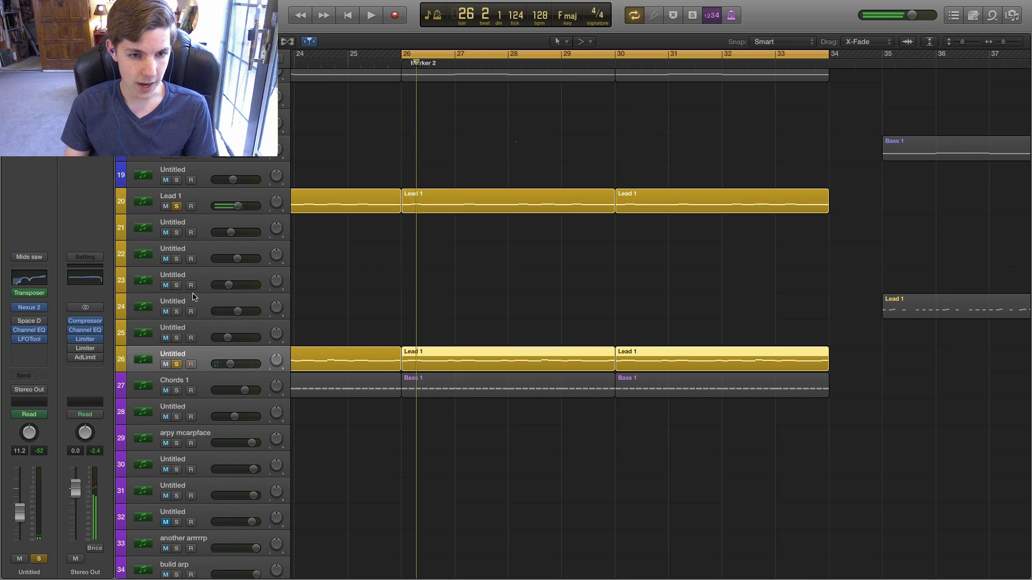
{"action": "left_click", "coordinate": [176, 206]}
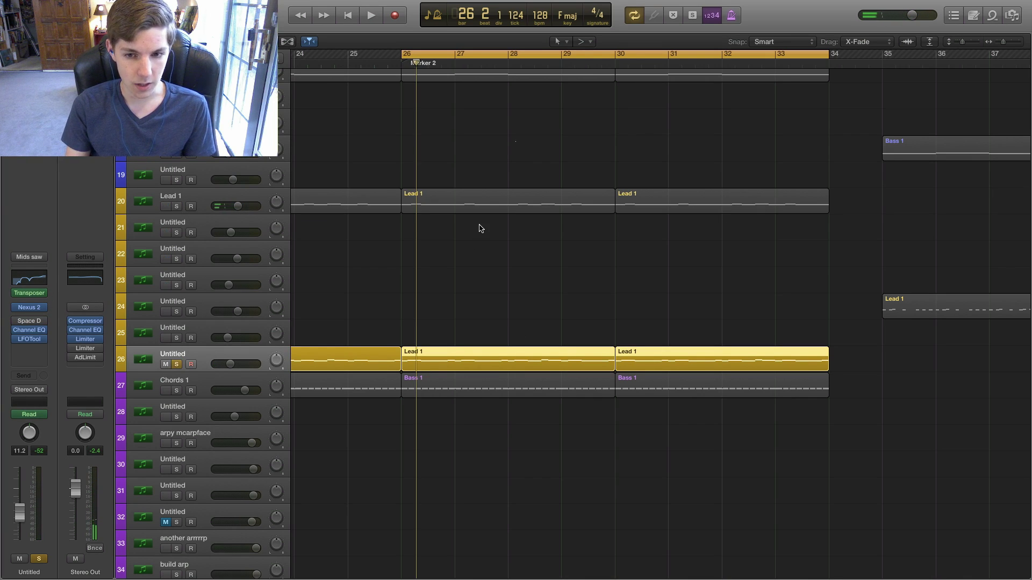
{"action": "key", "text": "space"}
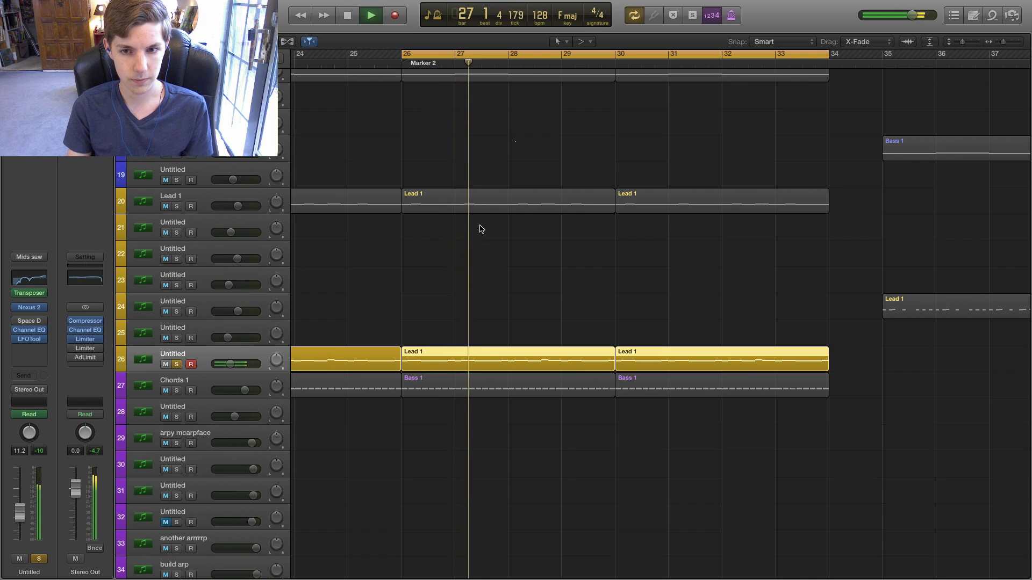
Add Lead 1 to the solo during playback to audition both leads together, and clear both solos after stopping.
{"action": "left_click", "coordinate": [177, 207]}
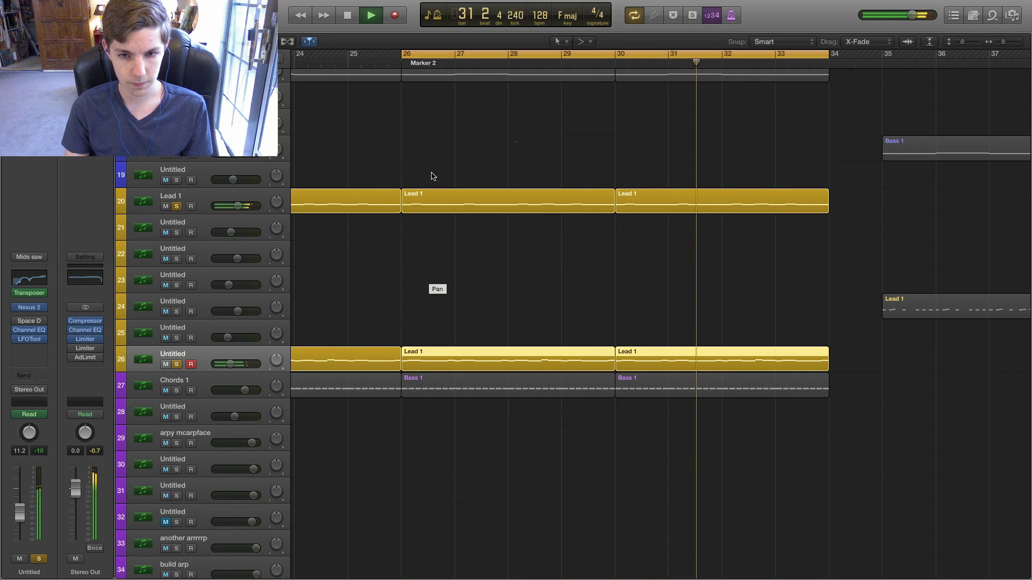
{"action": "key", "text": "space"}
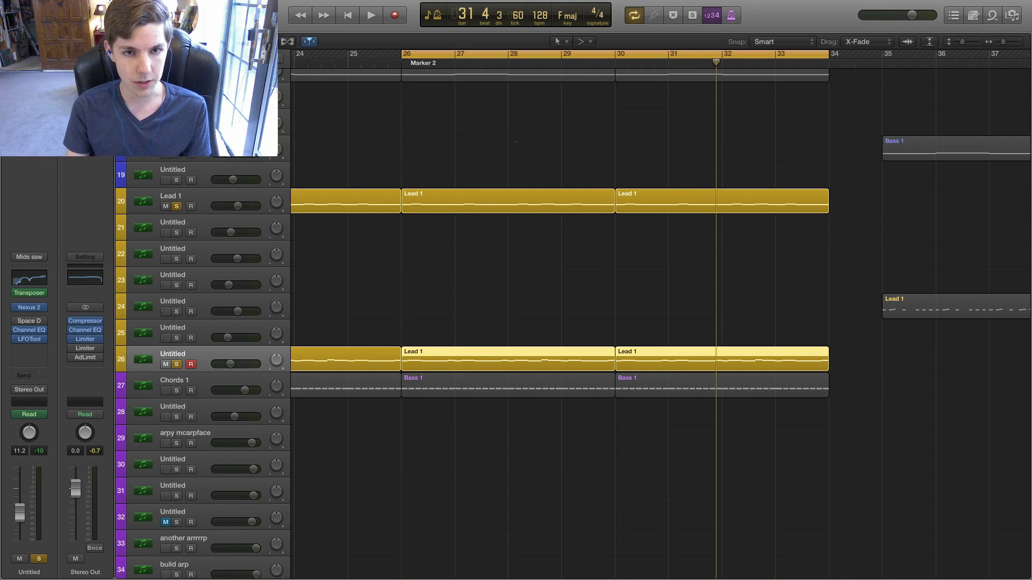
{"action": "key", "text": "s"}
Solo Chords 1 together with the Untitled chord tracks 35 and 38, and play the three layers from bar 26.
{"action": "scroll", "coordinate": [371, 309], "scroll_direction": "down", "scroll_amount": 4}
{"action": "left_click", "coordinate": [414, 338]}
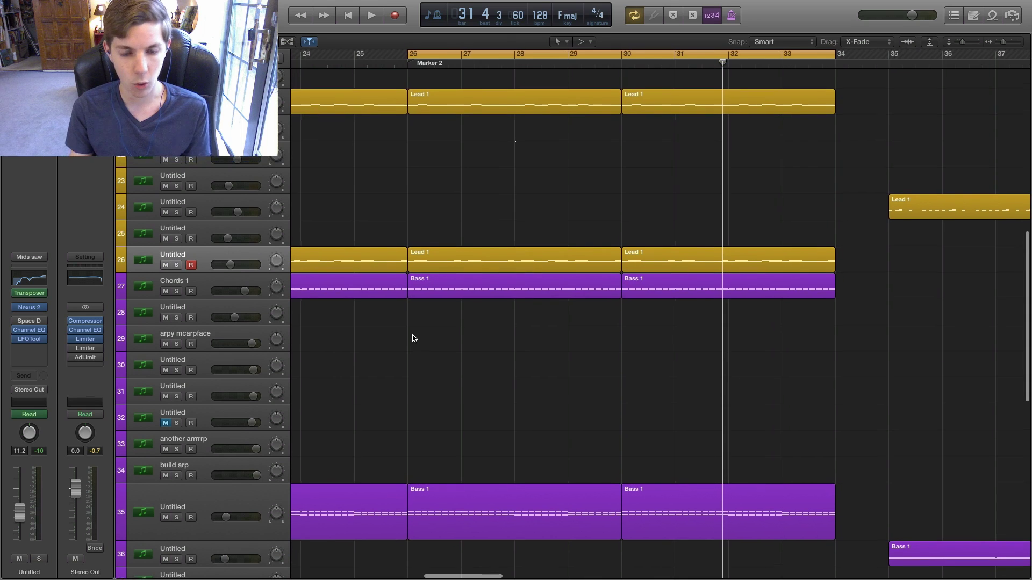
{"action": "scroll", "coordinate": [414, 338], "scroll_direction": "down", "scroll_amount": 4}
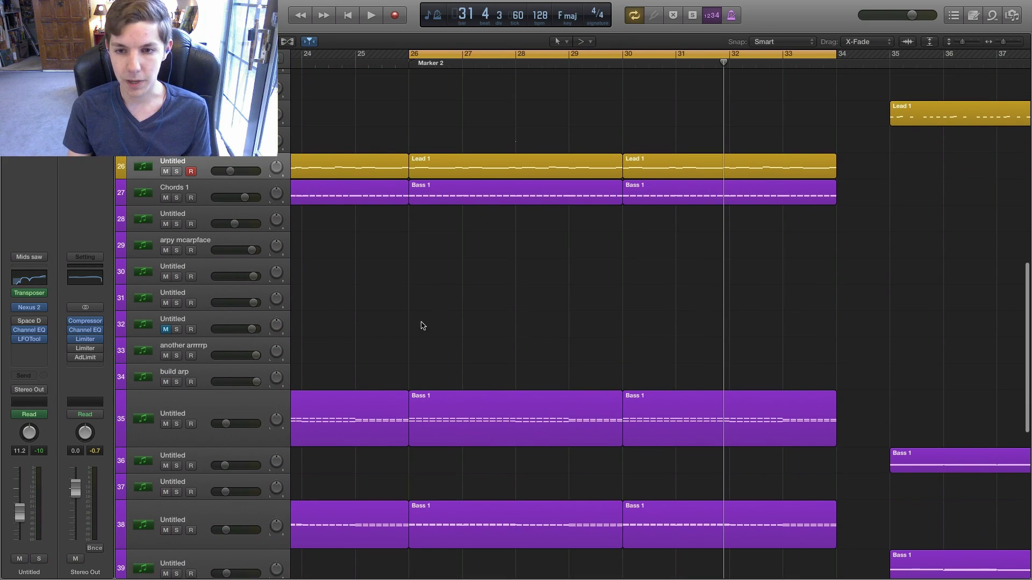
{"action": "left_click", "coordinate": [177, 198]}
{"action": "scroll", "coordinate": [350, 330], "scroll_direction": "down", "scroll_amount": 3}
{"action": "left_click", "coordinate": [181, 350]}
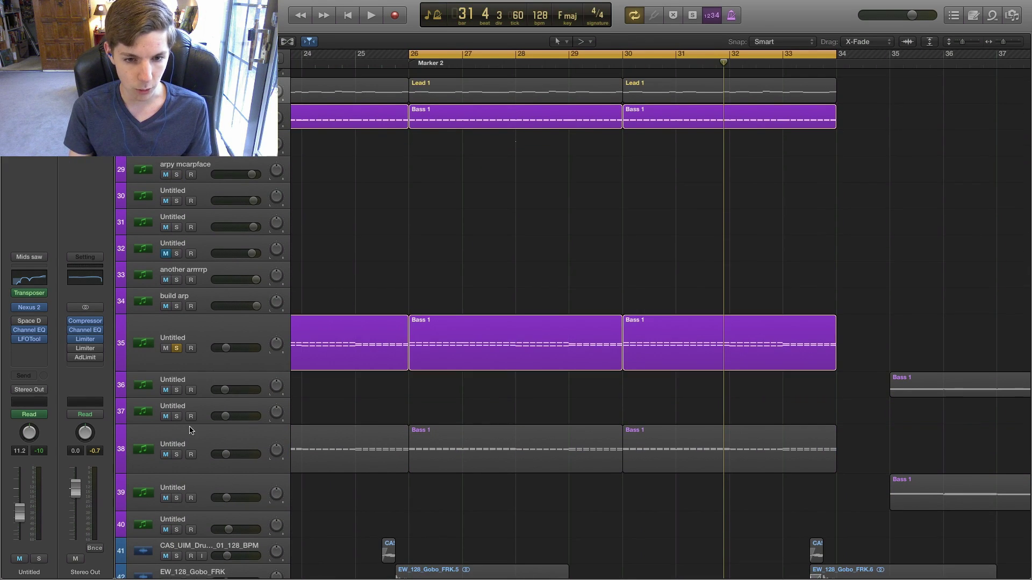
{"action": "left_click", "coordinate": [177, 455]}
{"action": "key", "text": "space"}
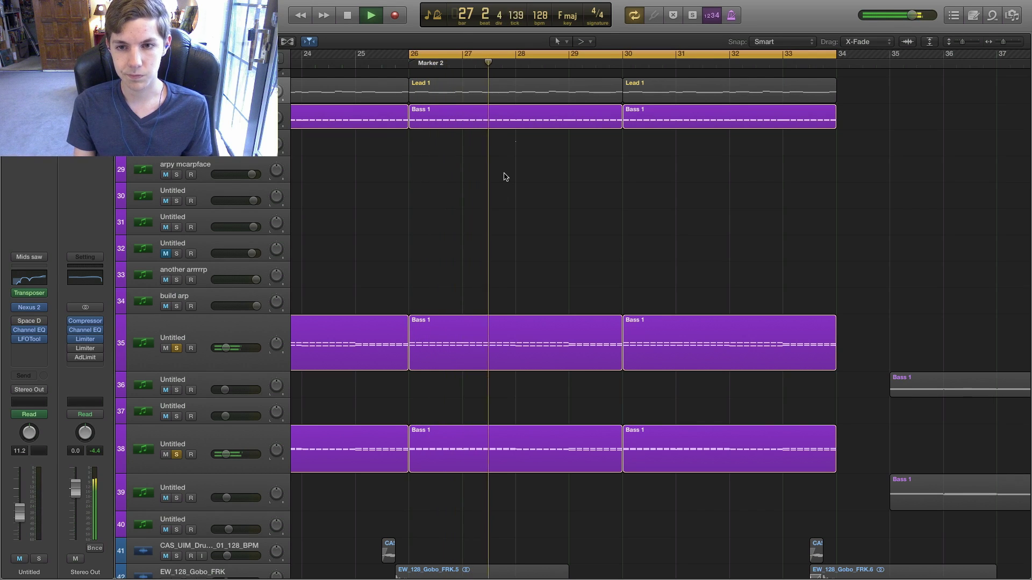
{"action": "key", "text": "space"}
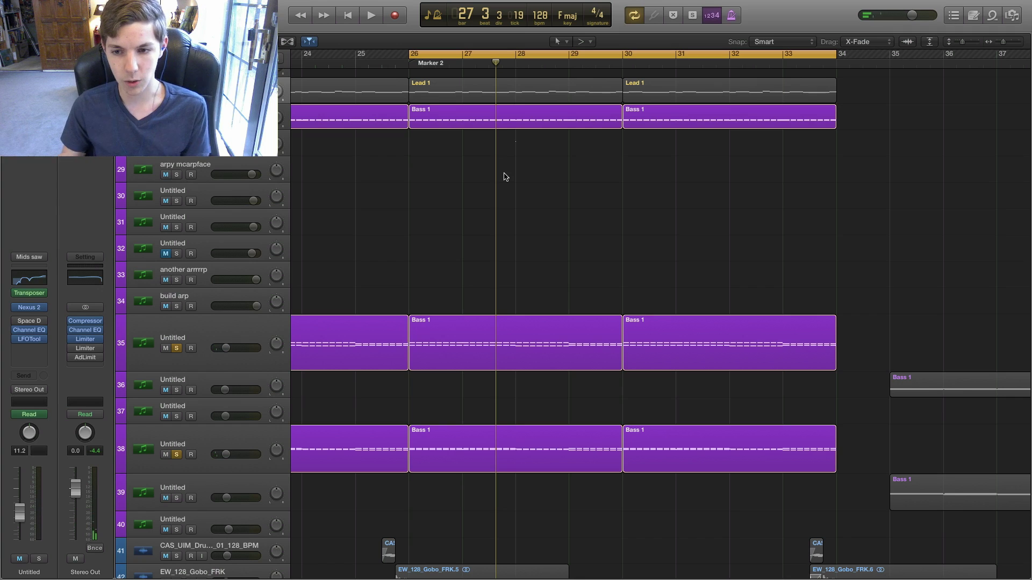
Compare the lead regions with the soloed chord regions across tracks 20 to 38 in the Marker 2 section.
{"action": "scroll", "coordinate": [505, 177], "scroll_direction": "up", "scroll_amount": 5}
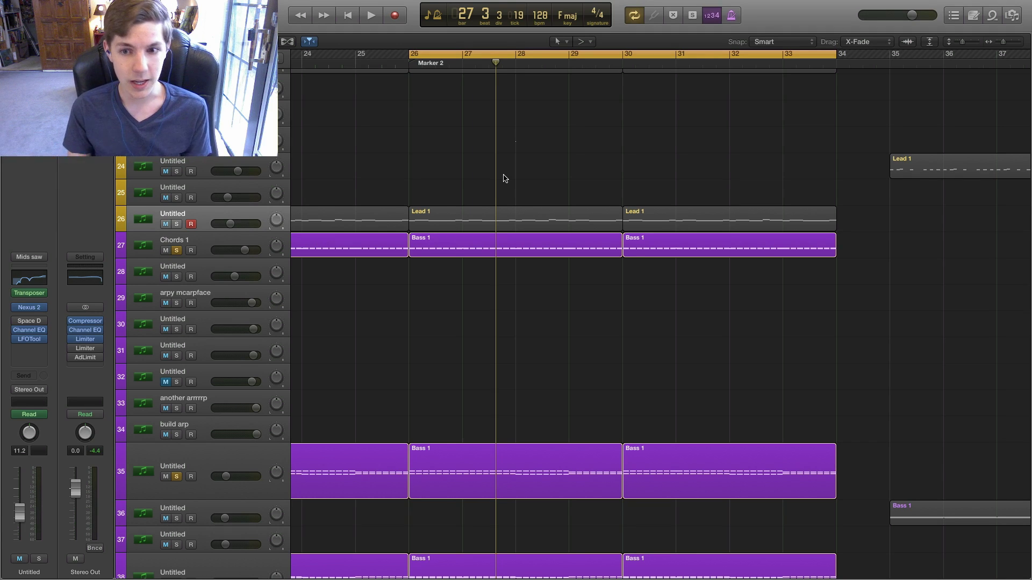
{"action": "scroll", "coordinate": [504, 178], "scroll_direction": "down", "scroll_amount": 3}
{"action": "scroll", "coordinate": [501, 175], "scroll_direction": "up", "scroll_amount": 6}
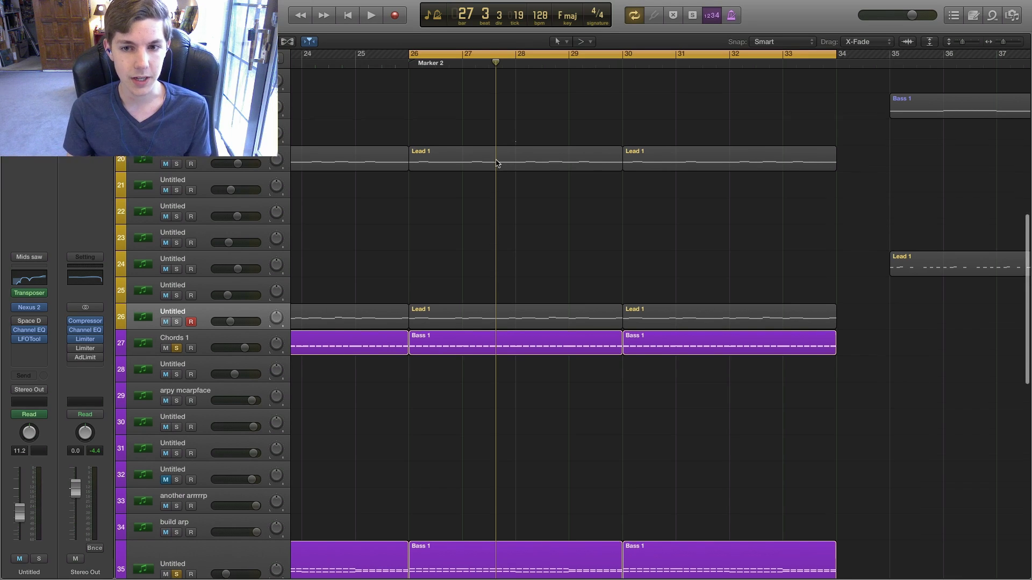
{"action": "scroll", "coordinate": [499, 172], "scroll_direction": "down", "scroll_amount": 8}
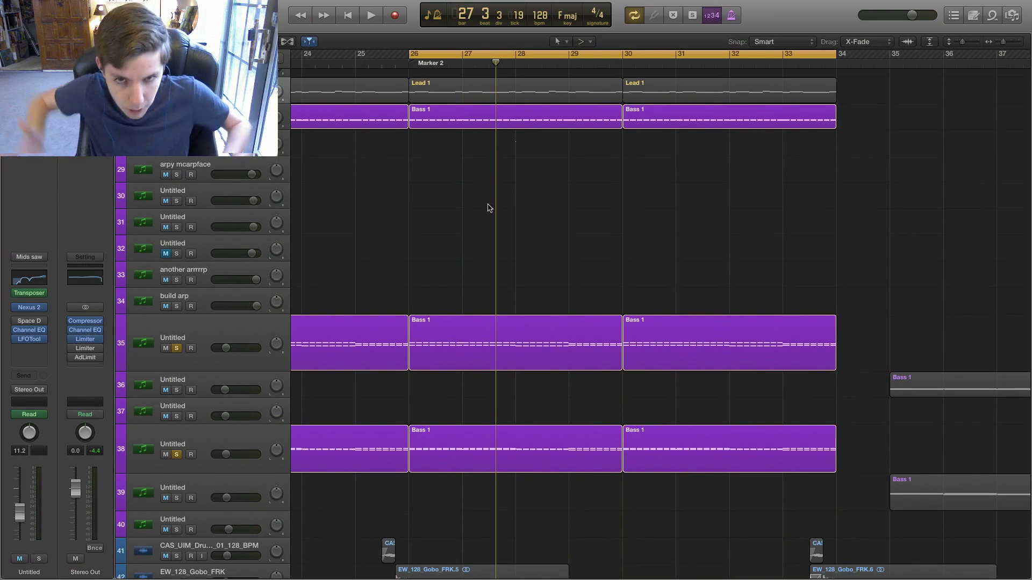
{"action": "scroll", "coordinate": [486, 207], "scroll_direction": "up", "scroll_amount": 1}
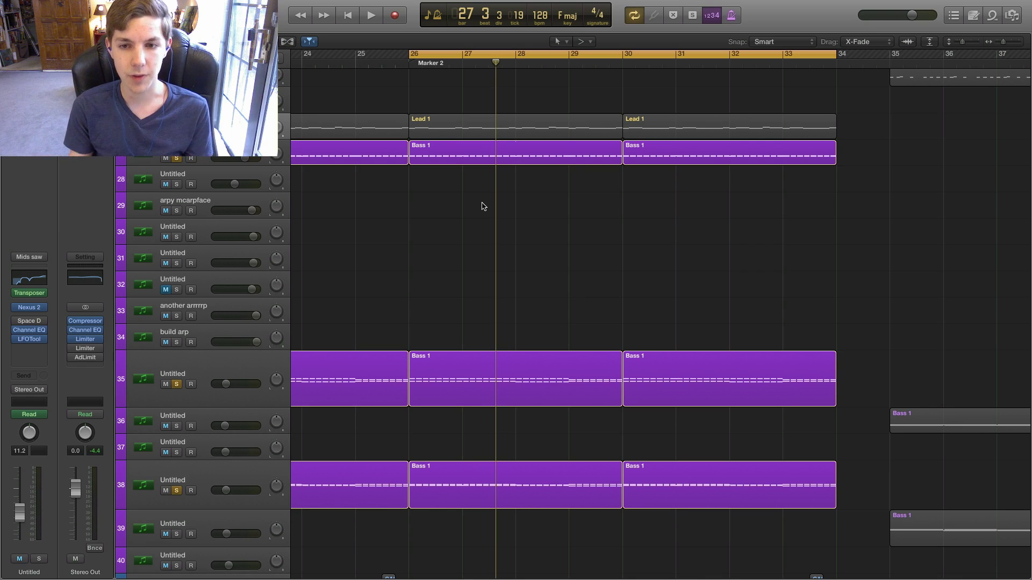
{"action": "scroll", "coordinate": [482, 206], "scroll_direction": "up", "scroll_amount": 7}
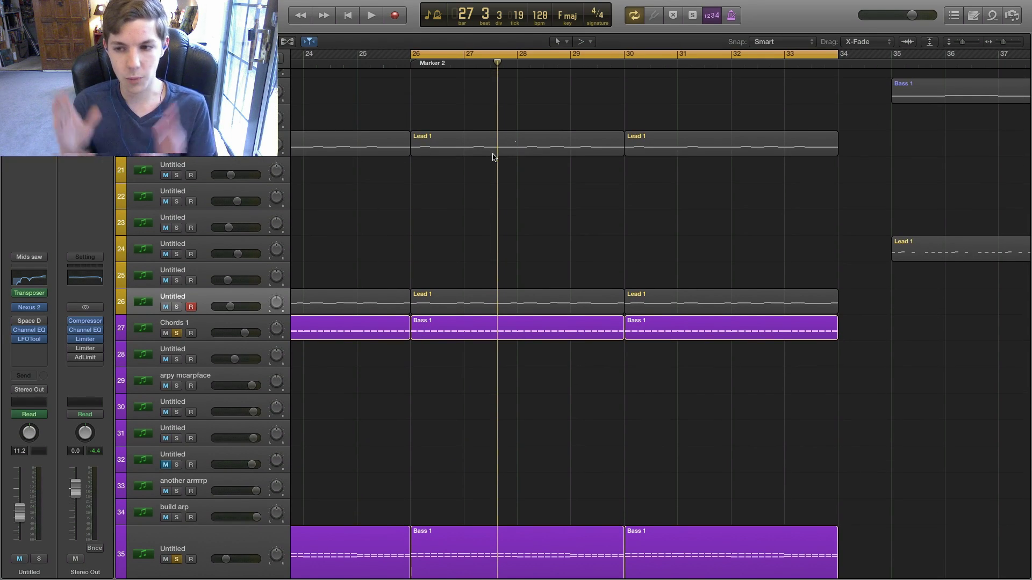
{"action": "scroll", "coordinate": [495, 157], "scroll_direction": "down", "scroll_amount": 6}
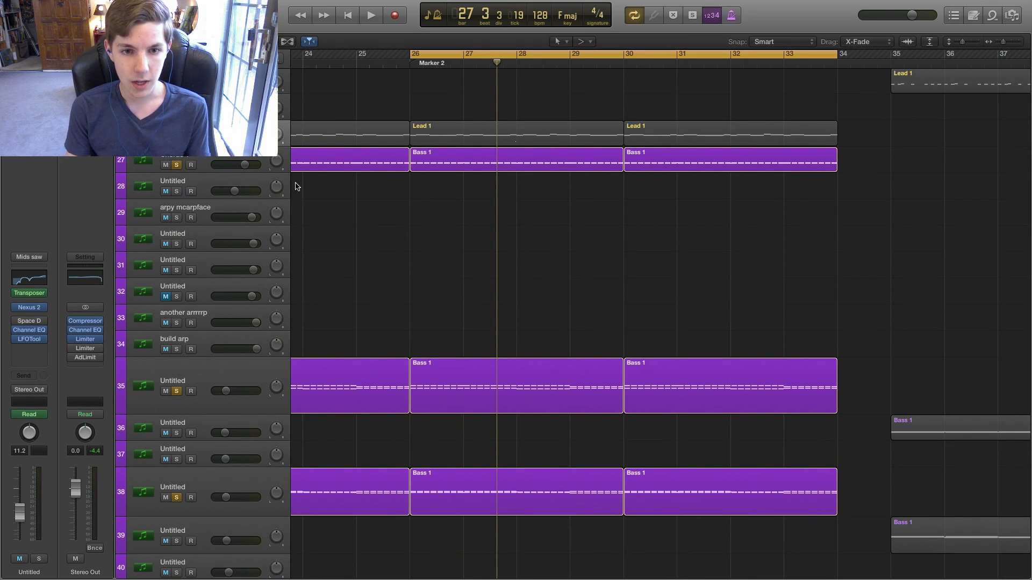
Clear the solos on the three chord tracks and select tracks 38, 35 and 27 together.
{"action": "left_click", "coordinate": [167, 165]}
{"action": "left_click", "coordinate": [177, 392]}
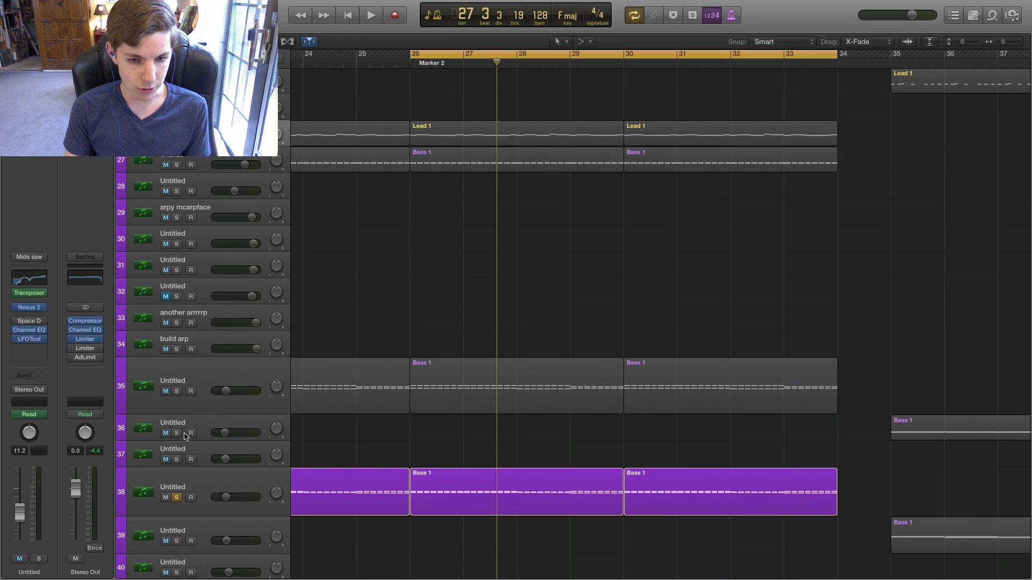
{"action": "left_click", "coordinate": [176, 498]}
{"action": "left_click", "coordinate": [205, 480]}
{"action": "left_click", "coordinate": [198, 376], "text": "shift"}
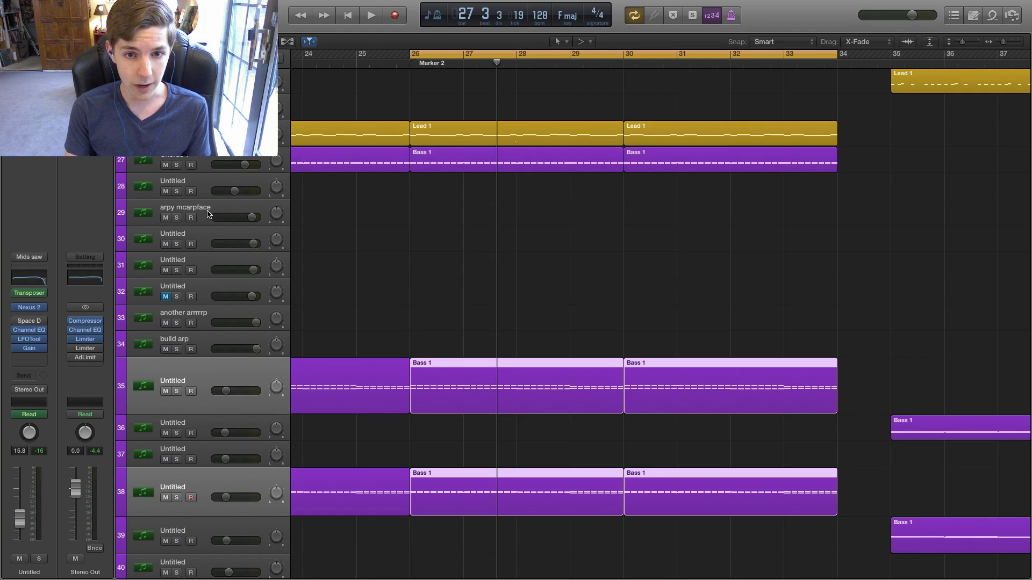
{"action": "left_click", "coordinate": [201, 163], "text": "shift"}
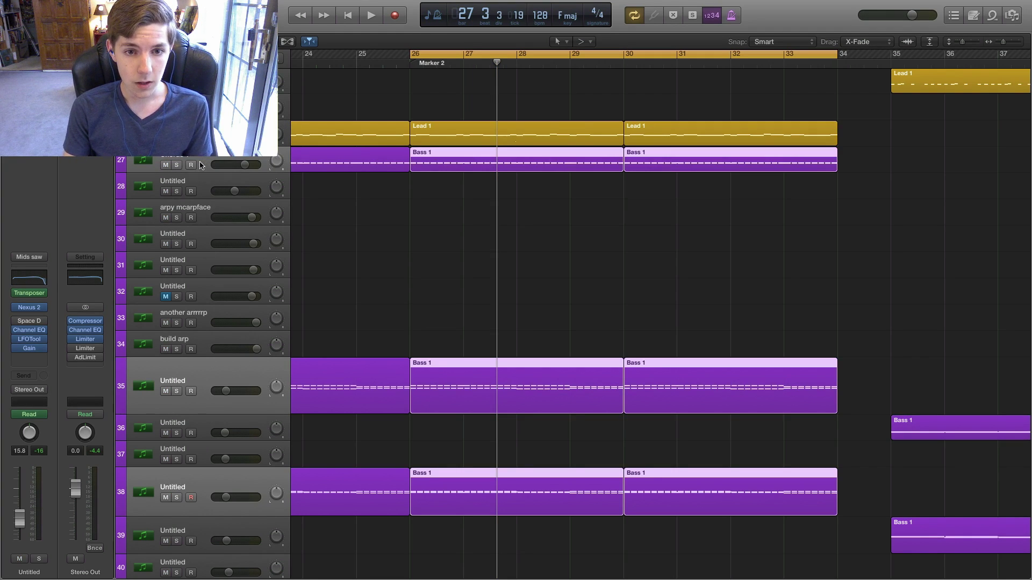
Mute the three selected chord tracks and play the drop from bar 26 without chords.
{"action": "left_click", "coordinate": [166, 165]}
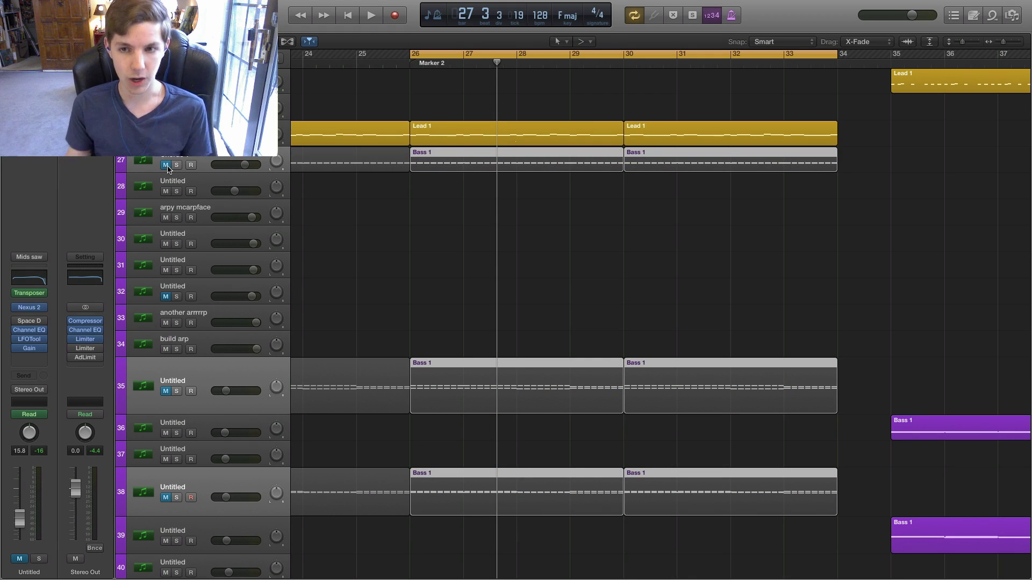
{"action": "key", "text": "space"}
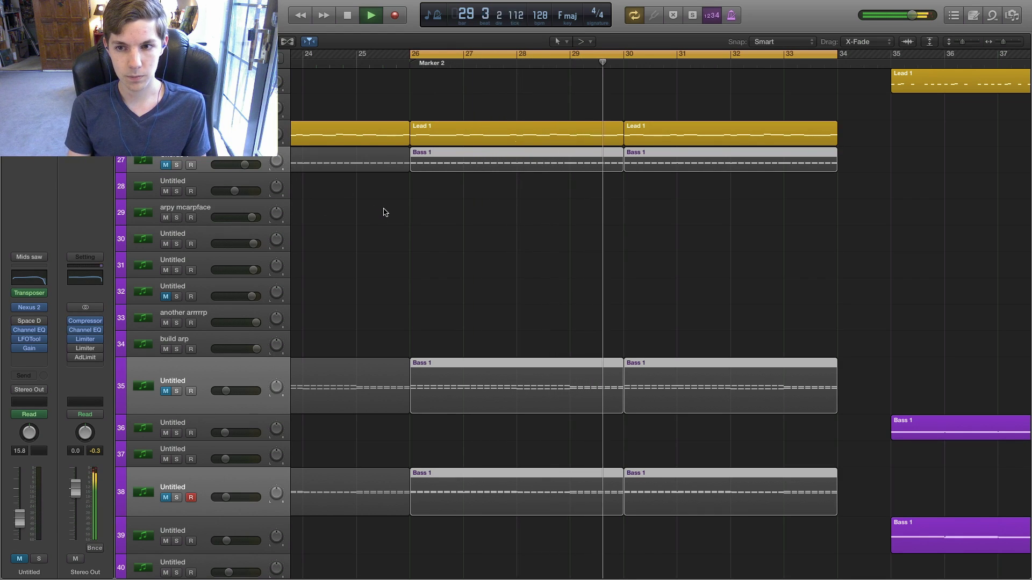
{"action": "key", "text": "space"}
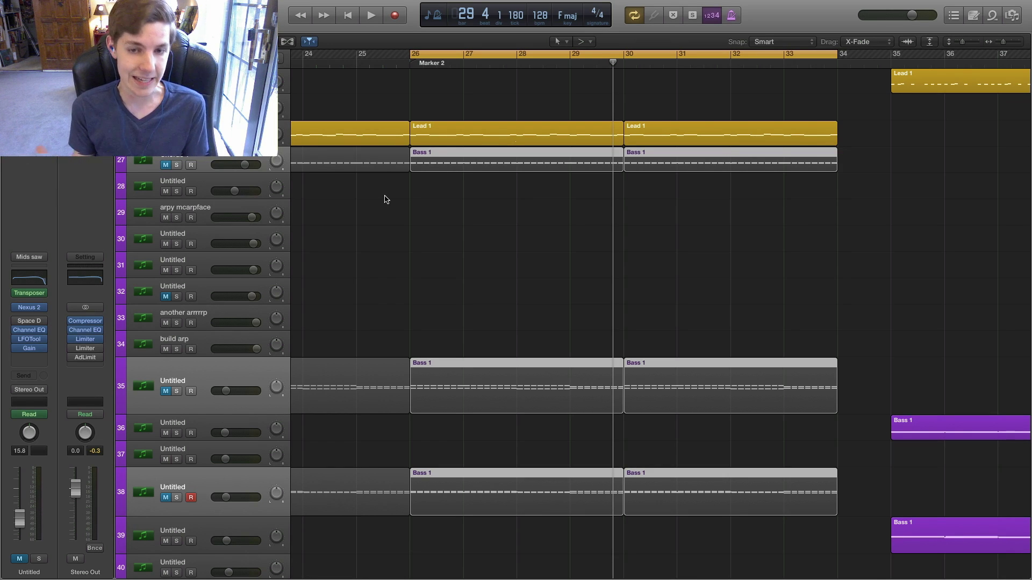
Unmute the three chord tracks, play them soloed from bar 26, and release the solo during playback to hear the full mix.
{"action": "left_click", "coordinate": [166, 165]}
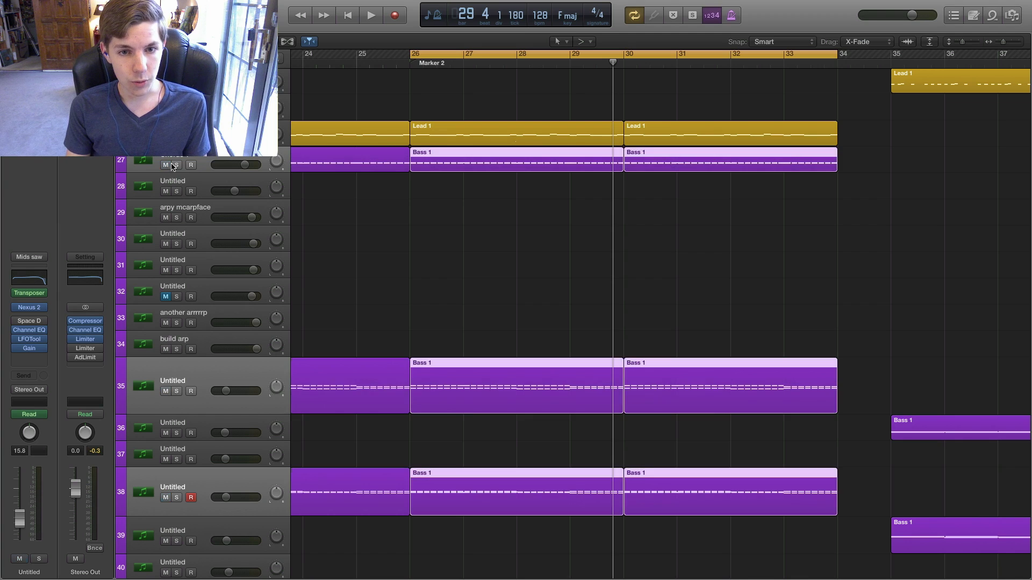
{"action": "left_click", "coordinate": [177, 166]}
{"action": "key", "text": "space"}
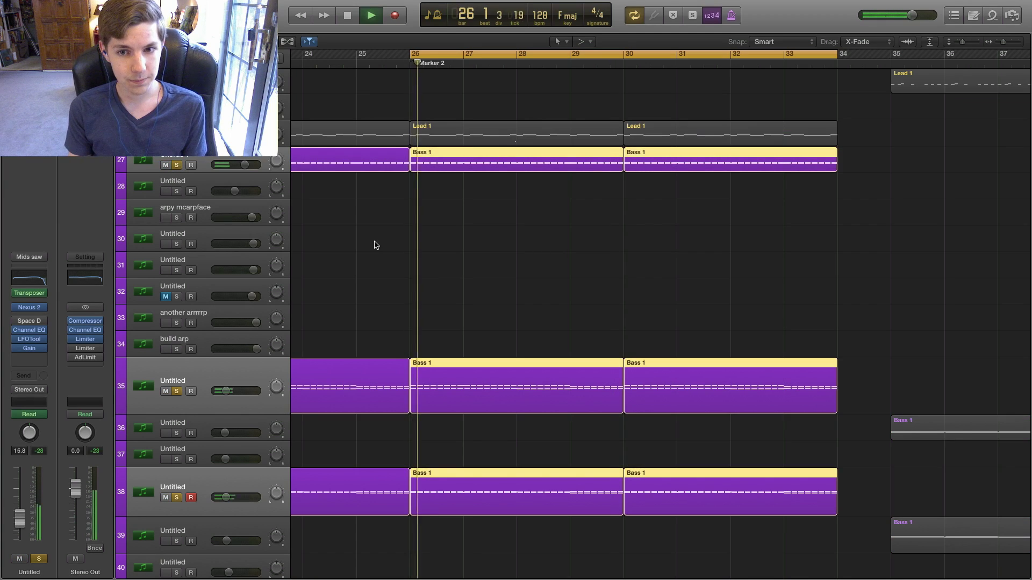
{"action": "left_click", "coordinate": [177, 165]}
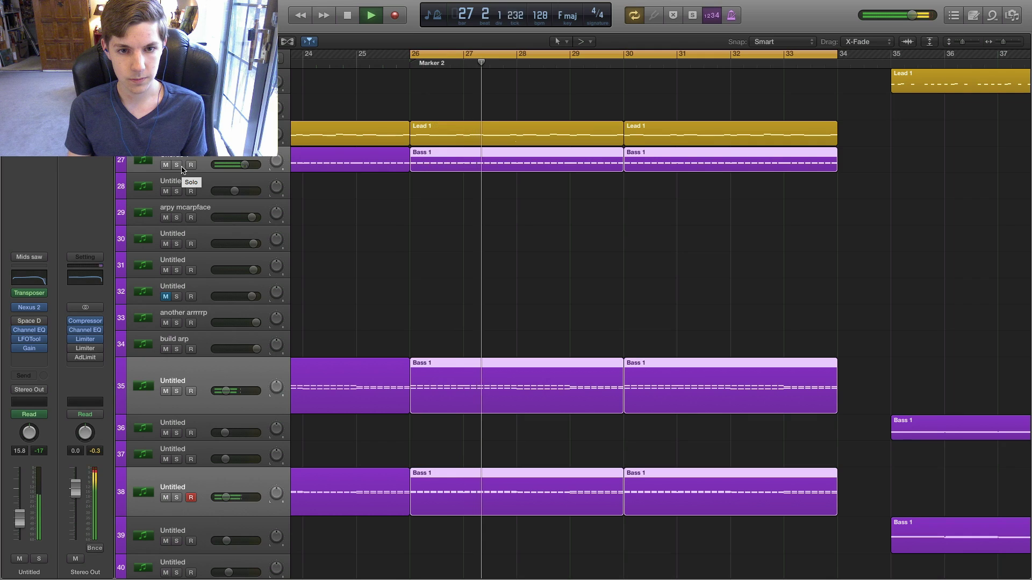
{"action": "key", "text": "space"}
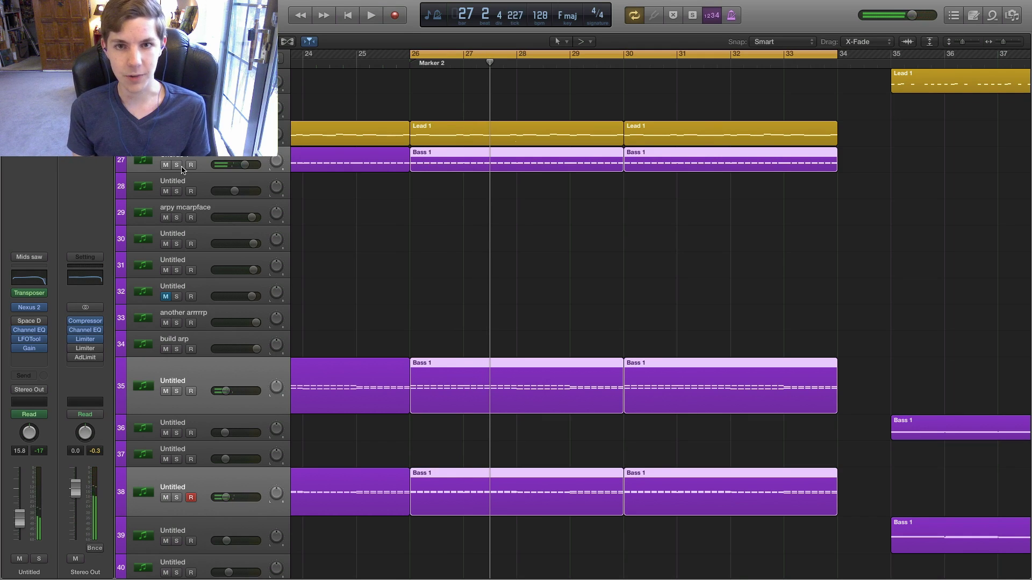
Select only the Chords 1 track, solo it and play it from bar 26.
{"action": "left_click", "coordinate": [186, 166]}
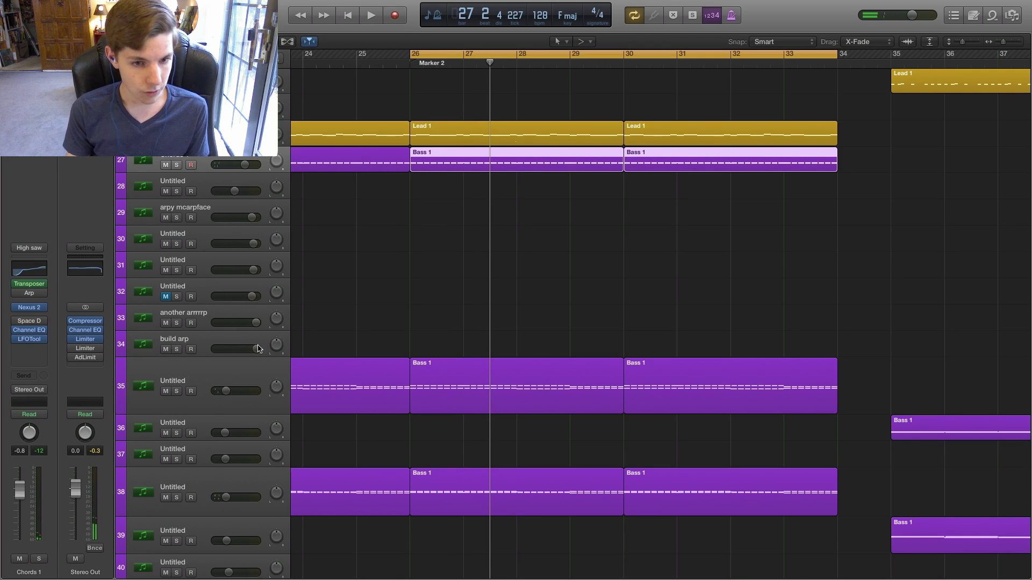
{"action": "left_click", "coordinate": [176, 165]}
{"action": "key", "text": "space"}
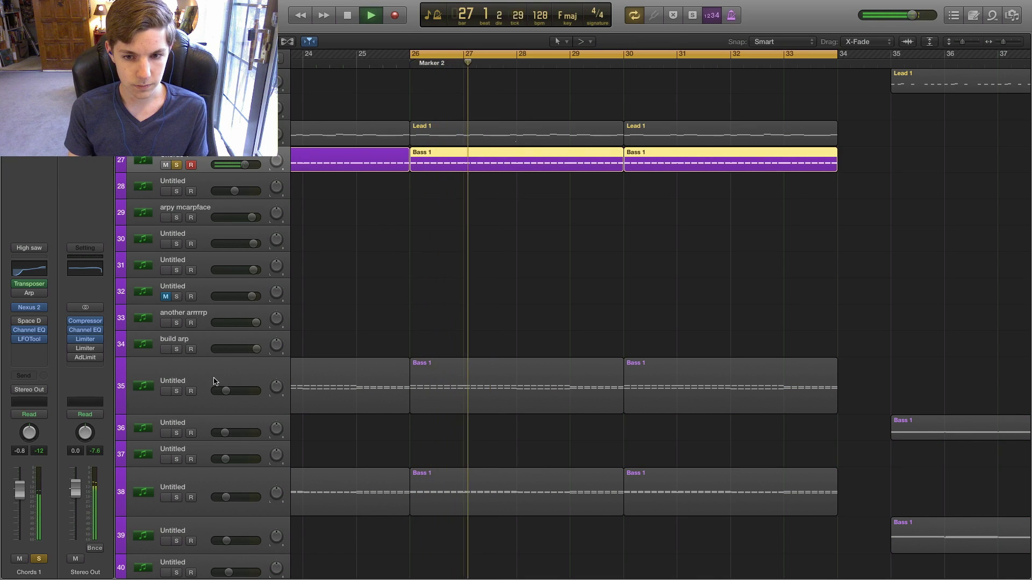
{"action": "key", "text": "space"}
Switch the solo from Chords 1 to the Untitled chord layer on track 35 and play it from bar 26.
{"action": "left_click", "coordinate": [176, 391]}
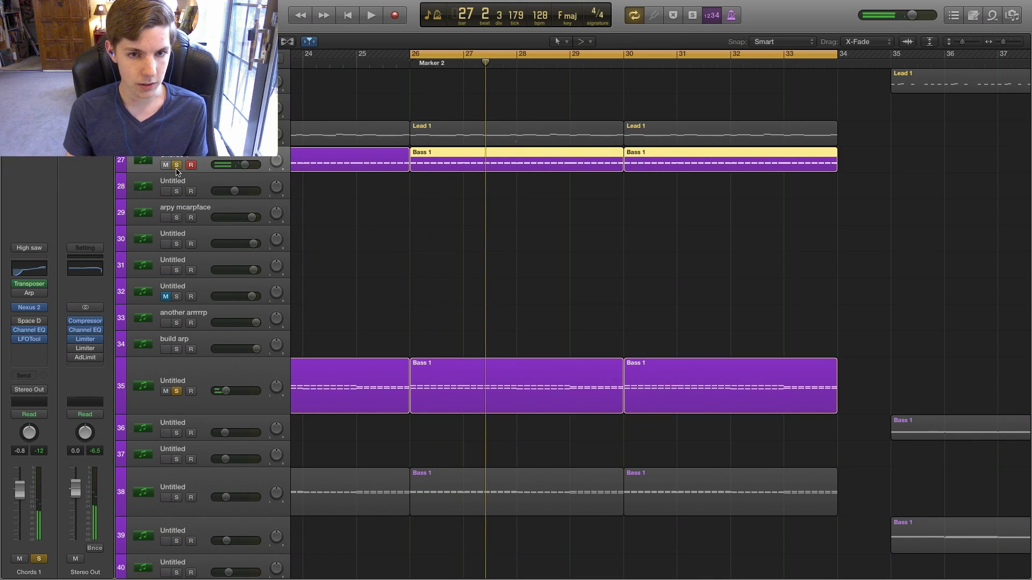
{"action": "left_click", "coordinate": [176, 165]}
{"action": "key", "text": "space"}
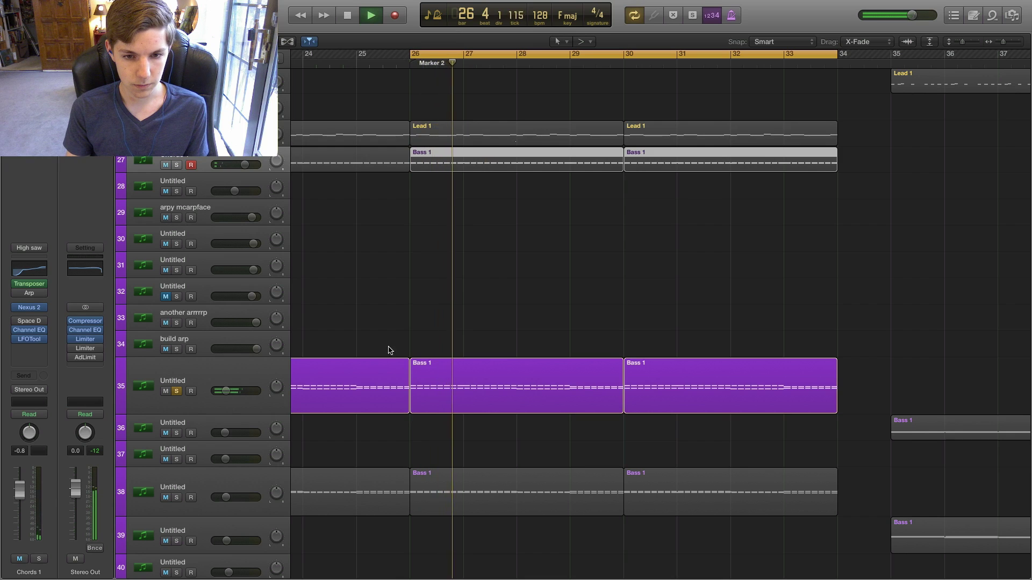
{"action": "key", "text": "space"}
Switch the solo from track 35 to the Untitled chord layer on track 38, play it from bar 26 and select that track.
{"action": "left_click", "coordinate": [176, 498]}
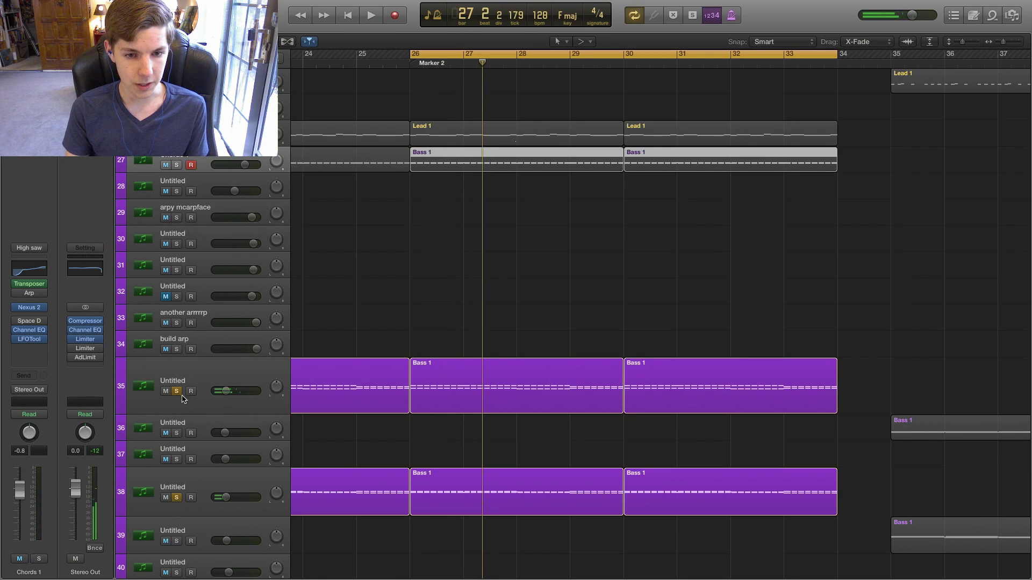
{"action": "left_click", "coordinate": [177, 391]}
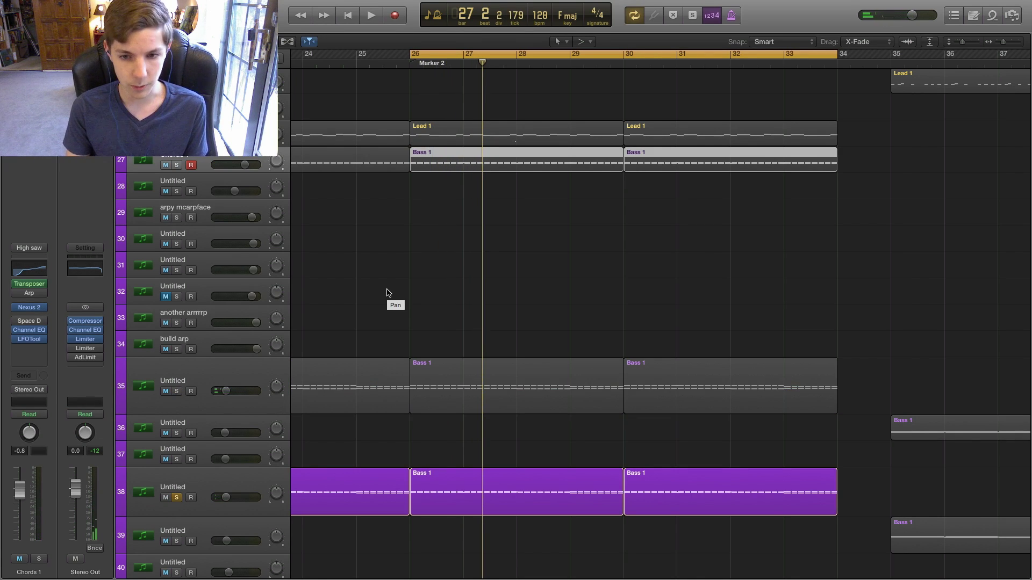
{"action": "key", "text": "space"}
{"action": "left_click", "coordinate": [223, 475]}
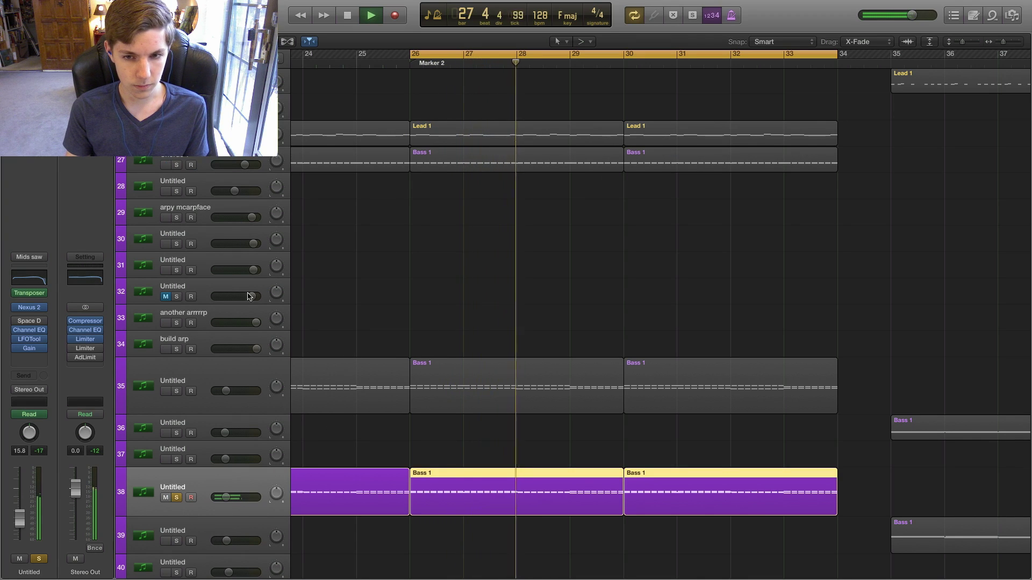
Add track 35 and Chords 1 to the solo and play the three chord layers together from bar 26.
{"action": "left_click", "coordinate": [176, 391]}
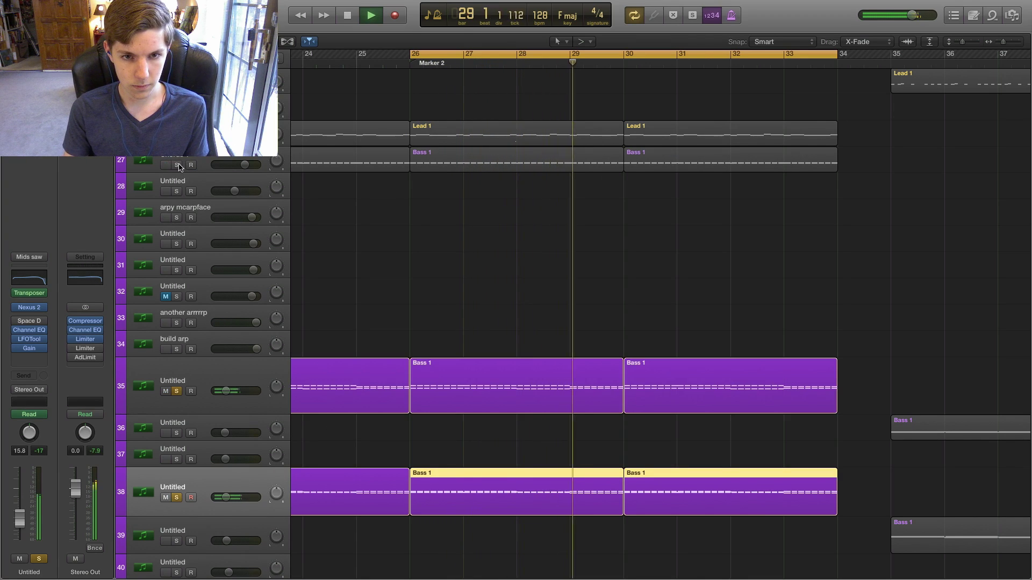
{"action": "key", "text": "space"}
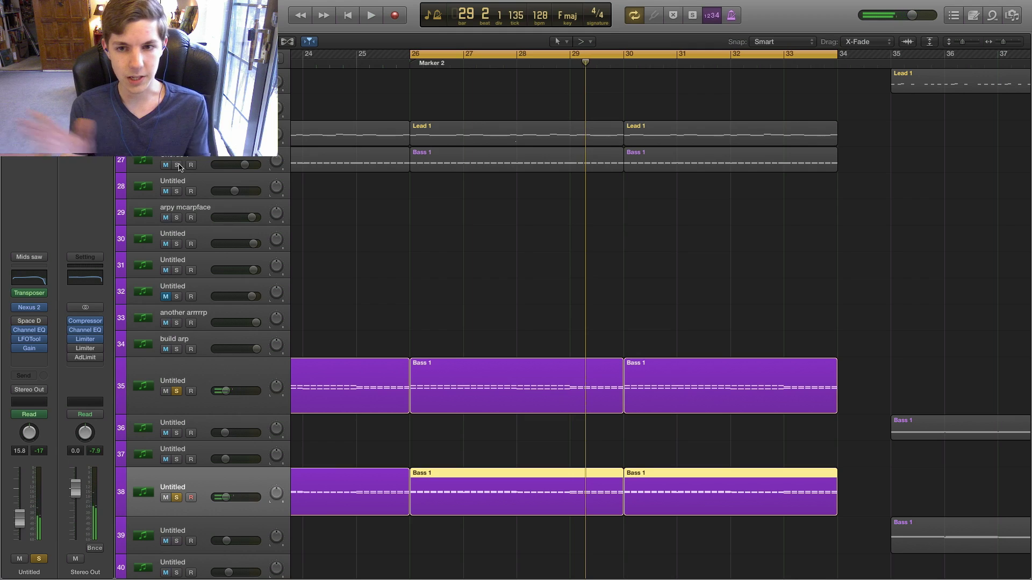
{"action": "left_click", "coordinate": [177, 165]}
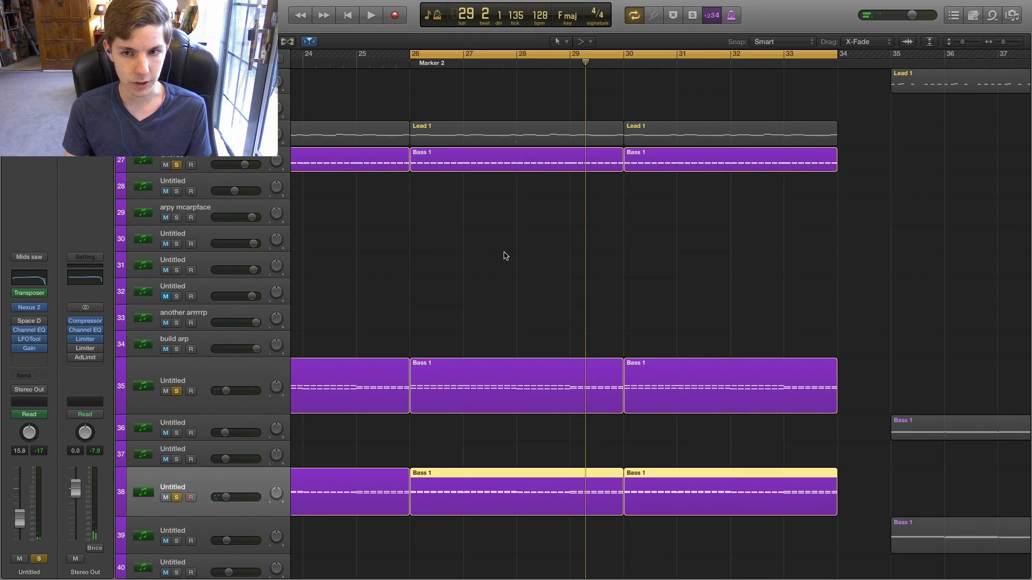
{"action": "key", "text": "space"}
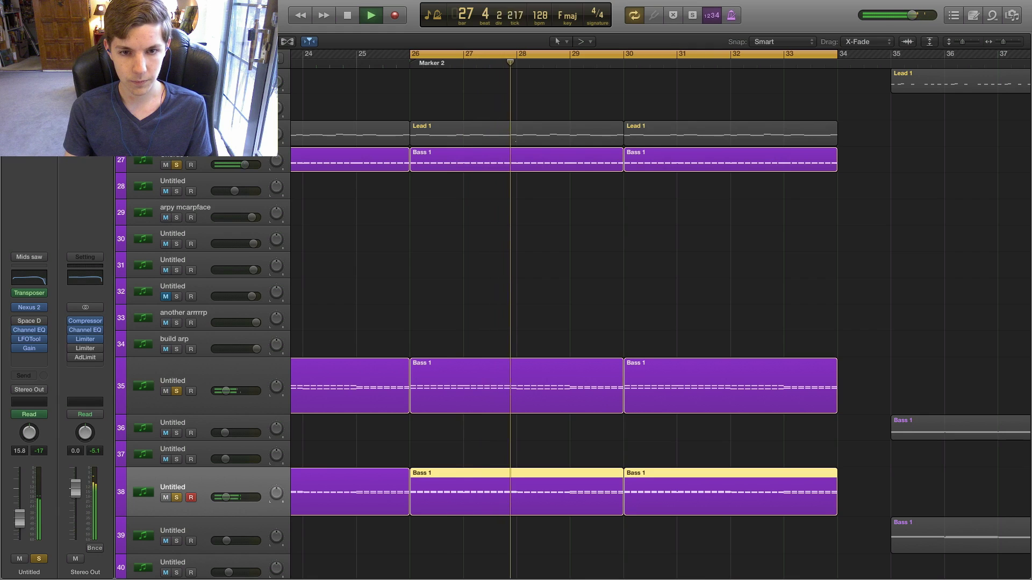
{"action": "scroll", "coordinate": [379, 288], "scroll_direction": "down", "scroll_amount": 8}
{"action": "scroll", "coordinate": [379, 288], "scroll_direction": "up", "scroll_amount": 10}
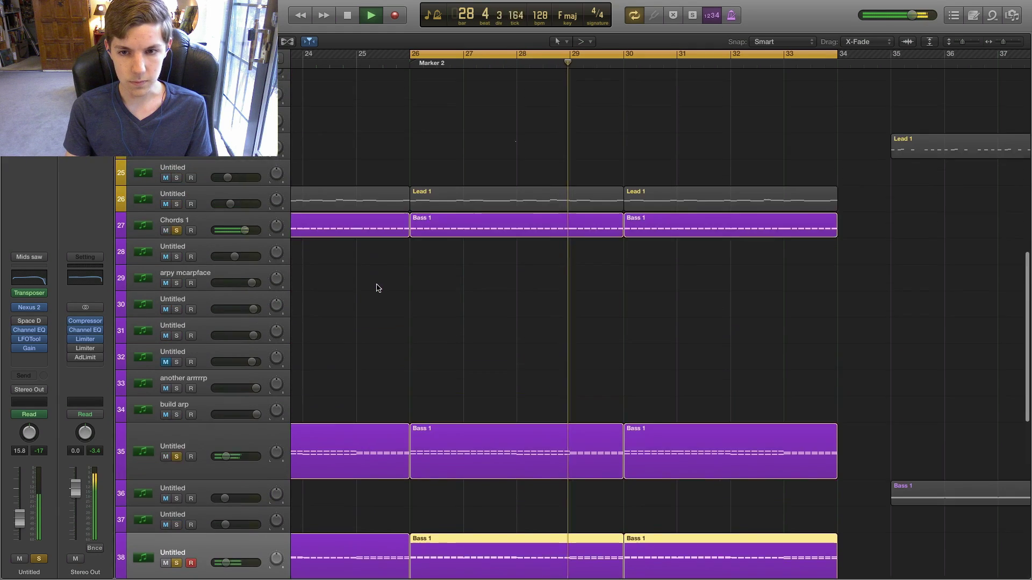
{"action": "scroll", "coordinate": [354, 285], "scroll_direction": "up", "scroll_amount": 4}
{"action": "key", "text": "space"}
Add Lead 1, the Untitled lead on track 26 and Bass 1 to the solo and play them with the chords.
{"action": "left_click", "coordinate": [176, 227]}
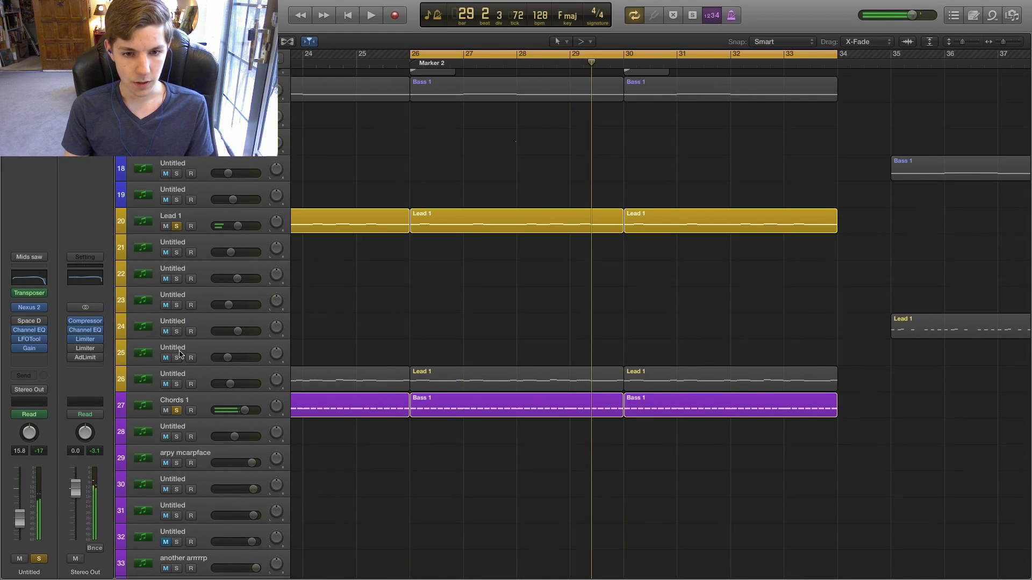
{"action": "left_click", "coordinate": [176, 384]}
{"action": "scroll", "coordinate": [318, 300], "scroll_direction": "up", "scroll_amount": 3}
{"action": "left_click", "coordinate": [177, 183]}
{"action": "key", "text": "space"}
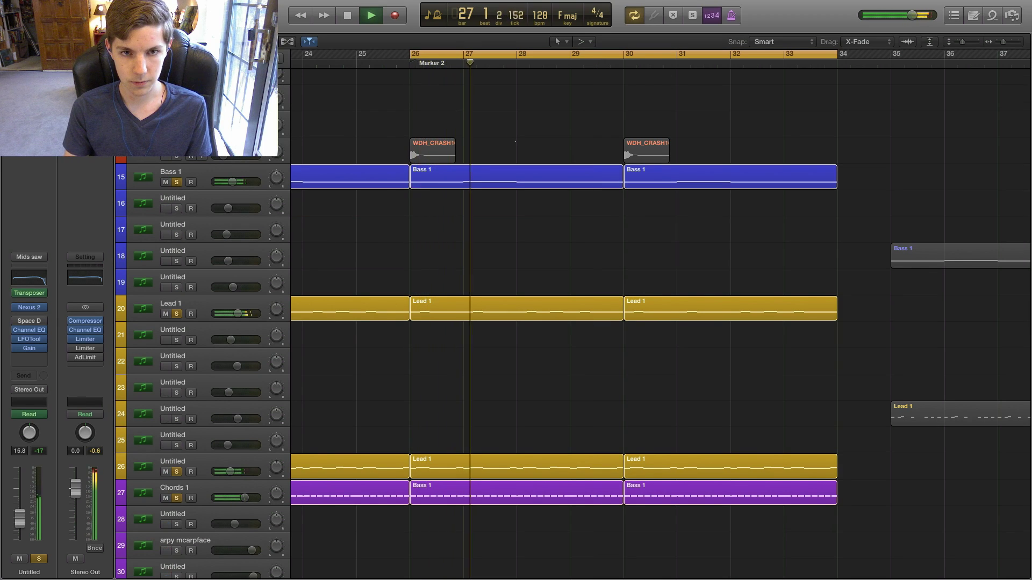
Release all solos during playback to hear the full drop mix with drums, and stop in bar 29.
{"action": "key", "text": "ctrl+alt+super+s"}
{"action": "scroll", "coordinate": [419, 139], "scroll_direction": "down", "scroll_amount": 5}
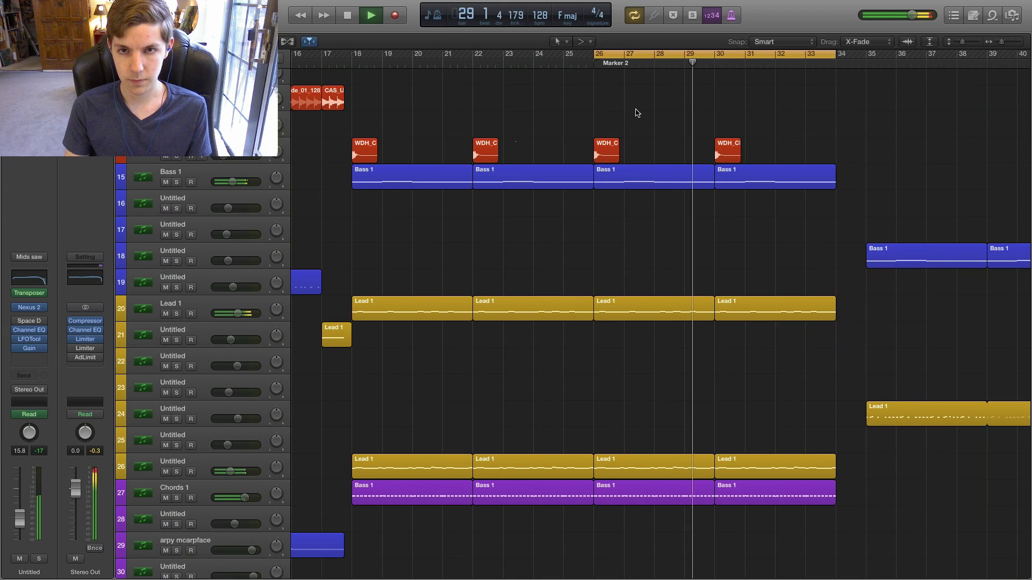
{"action": "key", "text": "space"}
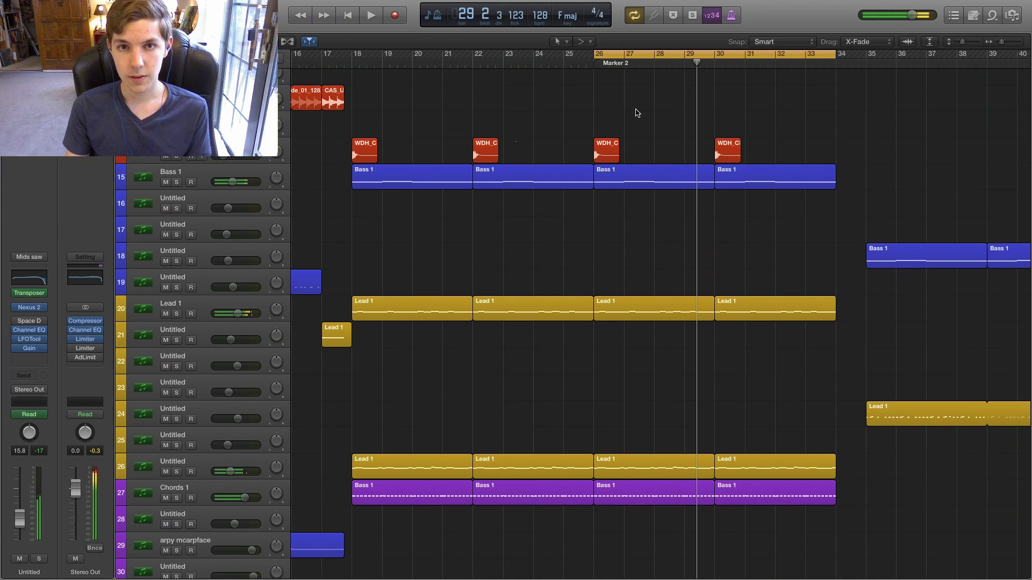
Turn off the cycle range and look over the whole arrangement through to its last regions.
{"action": "left_click", "coordinate": [652, 52]}
{"action": "scroll", "coordinate": [642, 72], "scroll_direction": "down", "scroll_amount": 6}
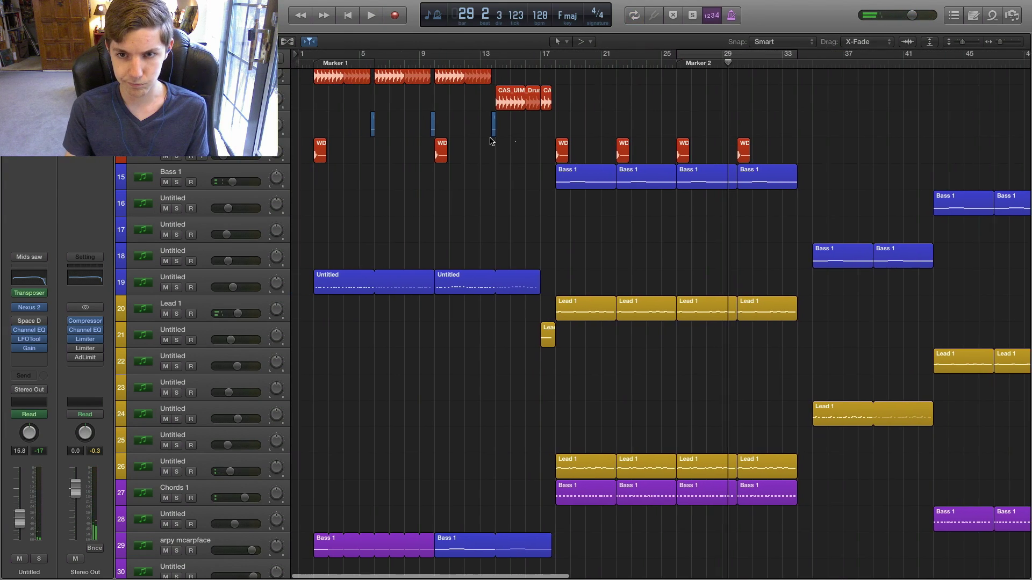
{"action": "scroll", "coordinate": [532, 144], "scroll_direction": "right", "scroll_amount": 1}
{"action": "scroll", "coordinate": [585, 146], "scroll_direction": "right", "scroll_amount": 10}
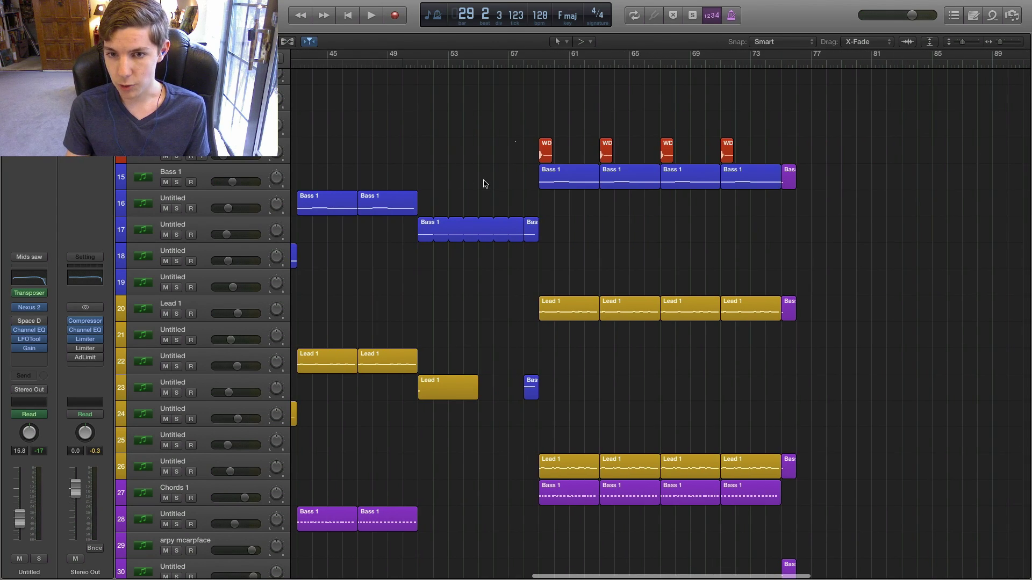
Play the full intro at Marker 1 from the start of the project while viewing its drum tracks, stopping in bar 4.
{"action": "left_click", "coordinate": [348, 15]}
{"action": "key", "text": "super+Right"}
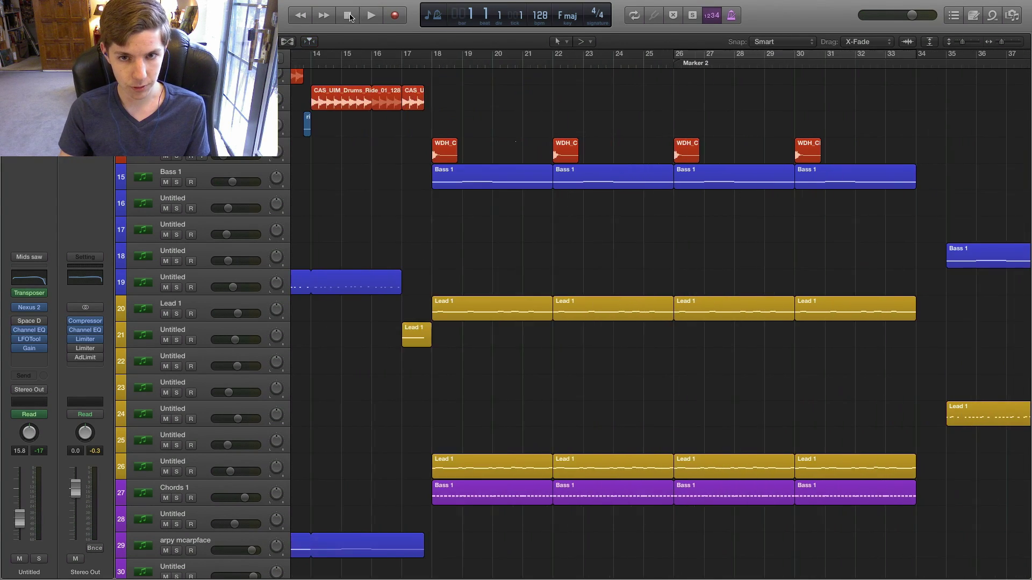
{"action": "left_click", "coordinate": [371, 15]}
{"action": "scroll", "coordinate": [396, 120], "scroll_direction": "down", "scroll_amount": 8}
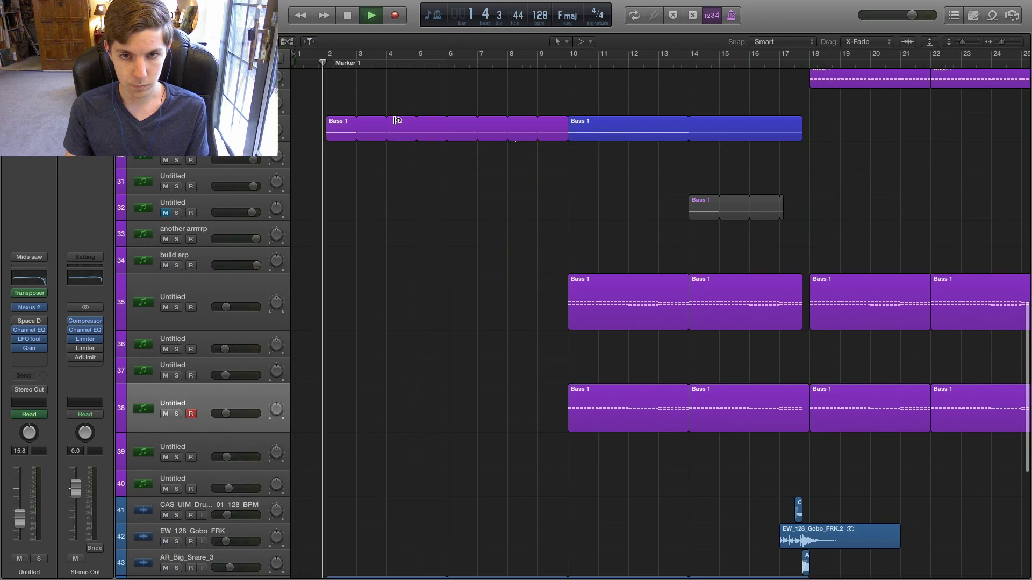
{"action": "scroll", "coordinate": [396, 120], "scroll_direction": "up", "scroll_amount": 5}
{"action": "scroll", "coordinate": [395, 123], "scroll_direction": "up", "scroll_amount": 5}
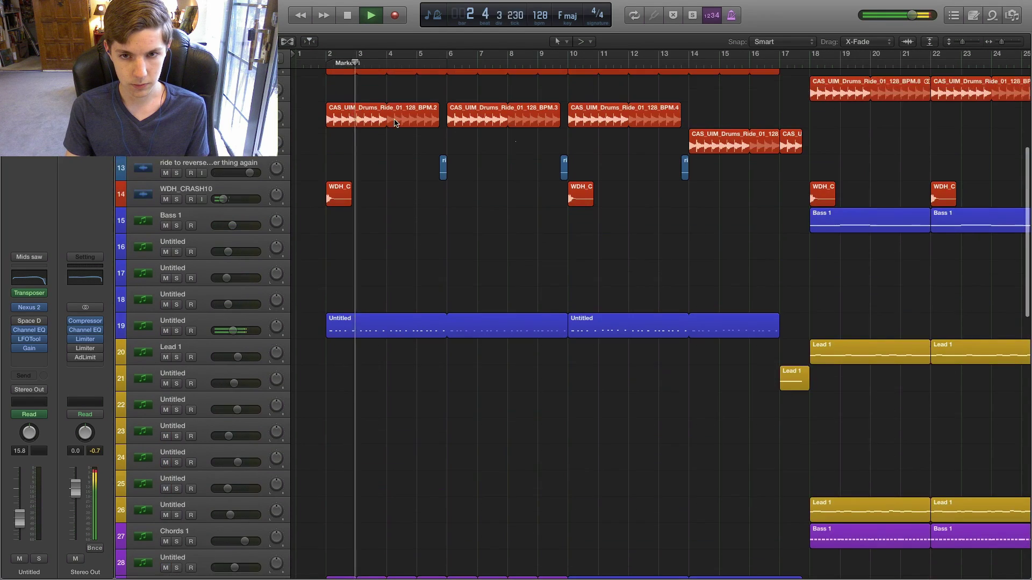
{"action": "key", "text": "super+Right"}
{"action": "key", "text": "super+Right"}
{"action": "scroll", "coordinate": [395, 123], "scroll_direction": "up", "scroll_amount": 5}
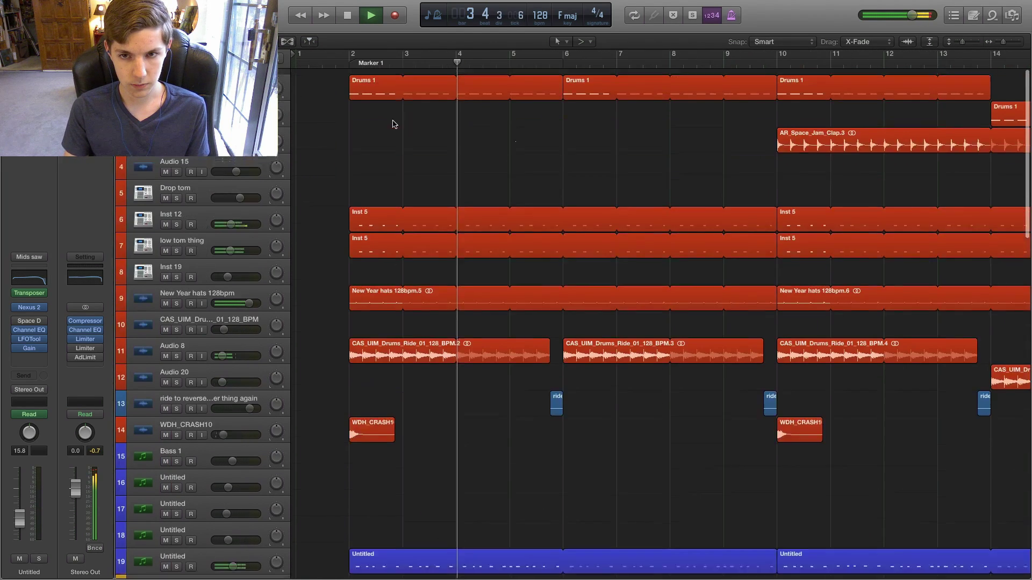
{"action": "scroll", "coordinate": [395, 124], "scroll_direction": "down", "scroll_amount": 1}
{"action": "key", "text": "space"}
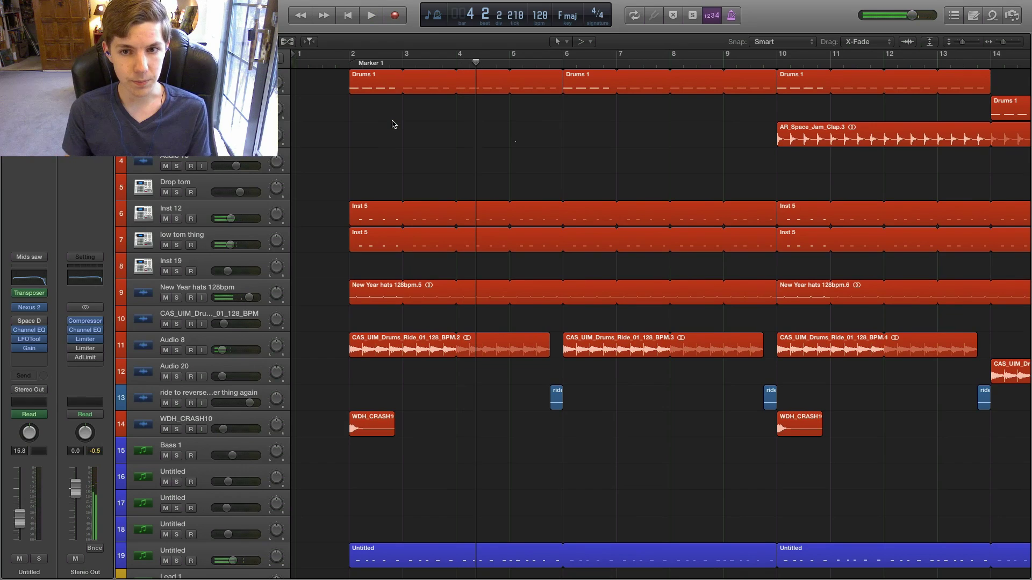
Select the Untitled bass on track 19, solo the arpy mcarpface track and play it from bar 2.
{"action": "scroll", "coordinate": [394, 124], "scroll_direction": "down", "scroll_amount": 5}
{"action": "left_click", "coordinate": [191, 340]}
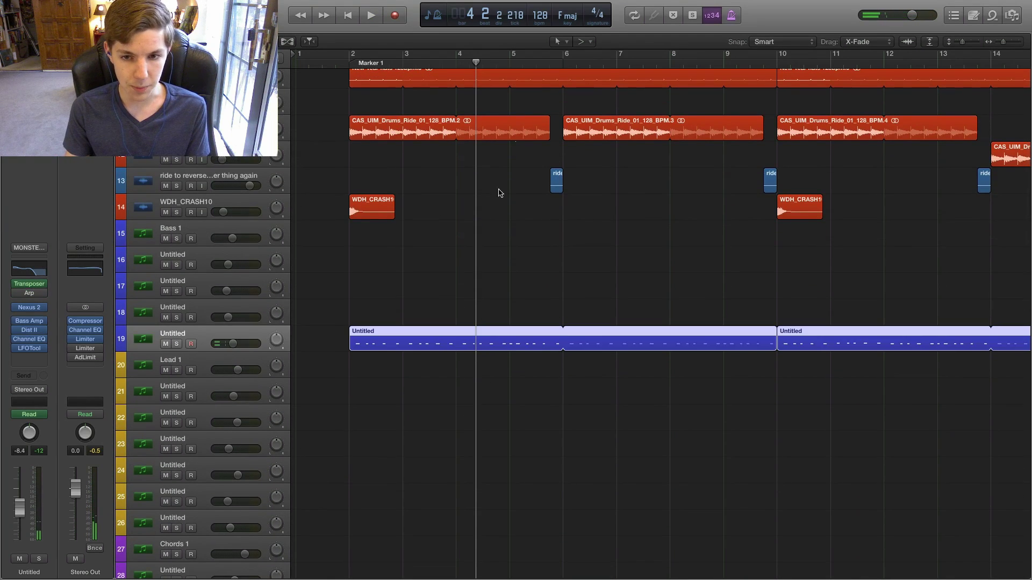
{"action": "scroll", "coordinate": [452, 271], "scroll_direction": "down", "scroll_amount": 8}
{"action": "scroll", "coordinate": [394, 149], "scroll_direction": "up", "scroll_amount": 3}
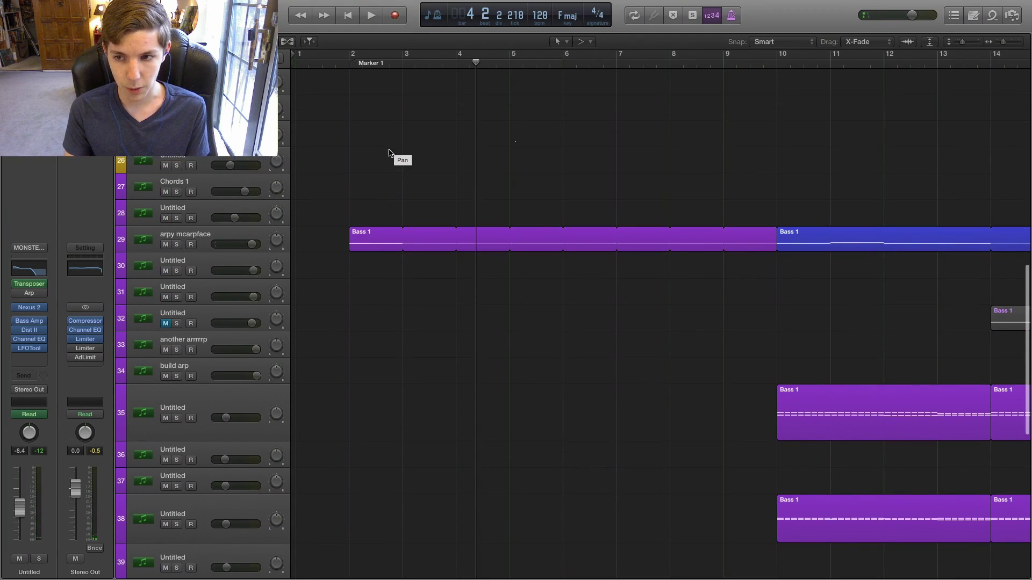
{"action": "left_click", "coordinate": [179, 244]}
{"action": "left_click", "coordinate": [372, 58]}
{"action": "key", "text": "space"}
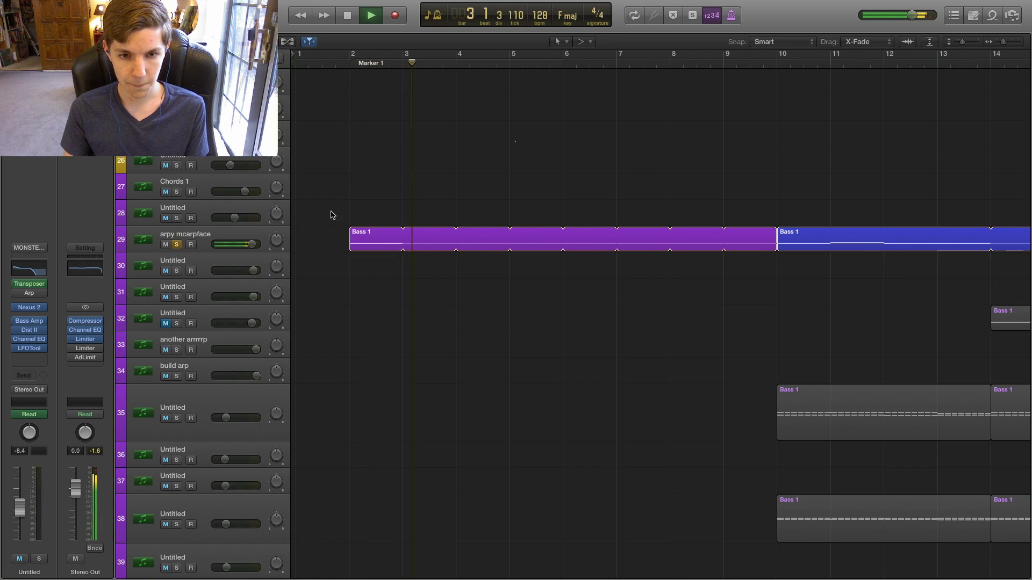
{"action": "key", "text": "space"}
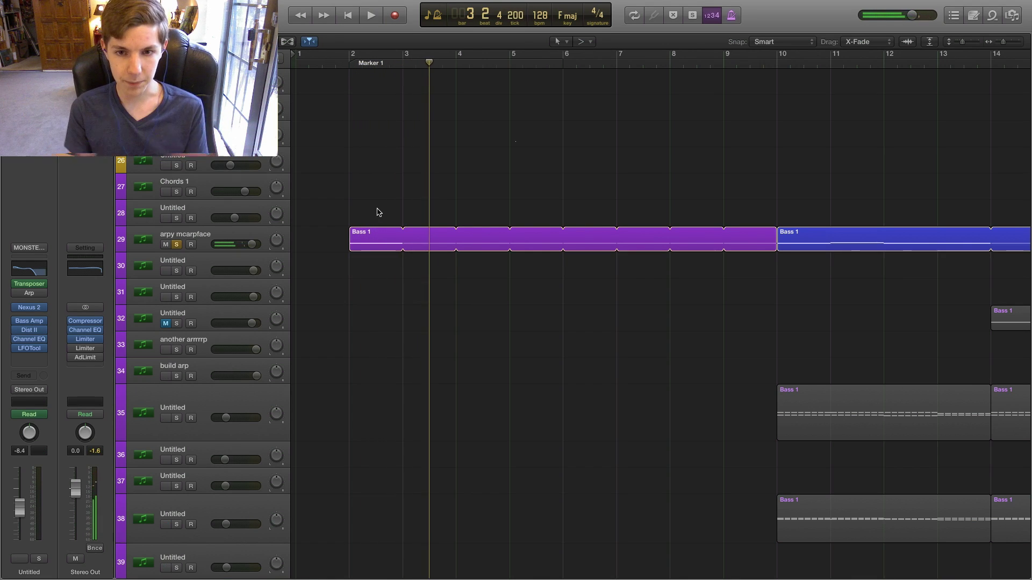
Select the arpy mcarpface track to show its channel strip and replay the soloed arpeggio around Marker 1.
{"action": "left_click", "coordinate": [344, 64]}
{"action": "key", "text": "space"}
{"action": "left_click", "coordinate": [194, 240]}
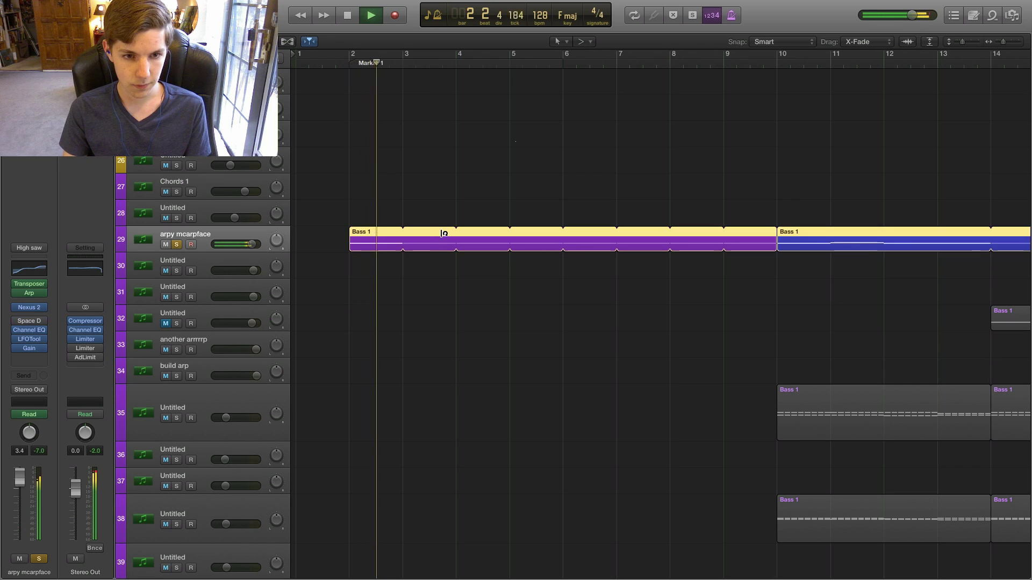
{"action": "key", "text": "space"}
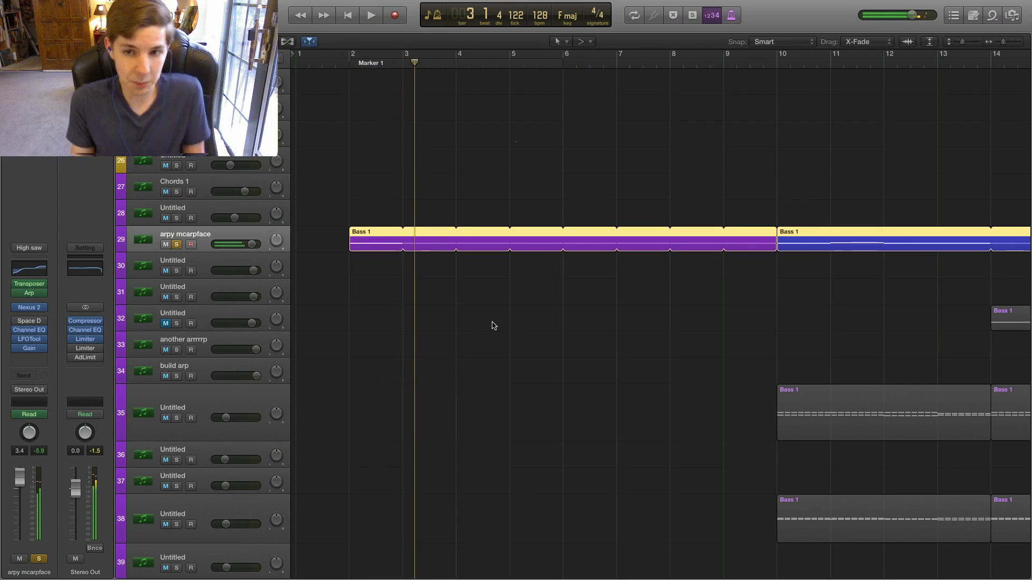
{"action": "scroll", "coordinate": [467, 272], "scroll_direction": "up", "scroll_amount": 8}
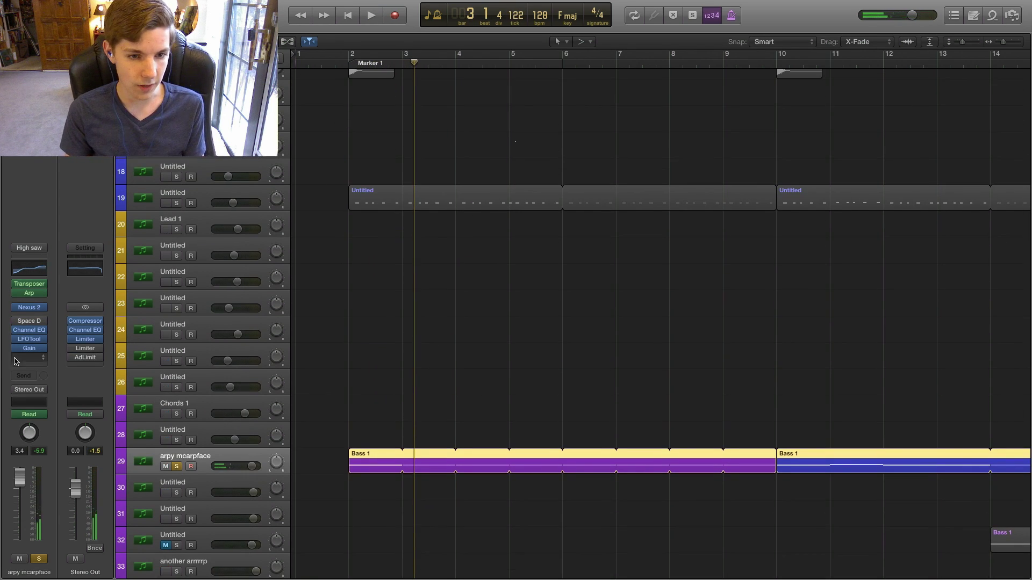
{"action": "key", "text": "space"}
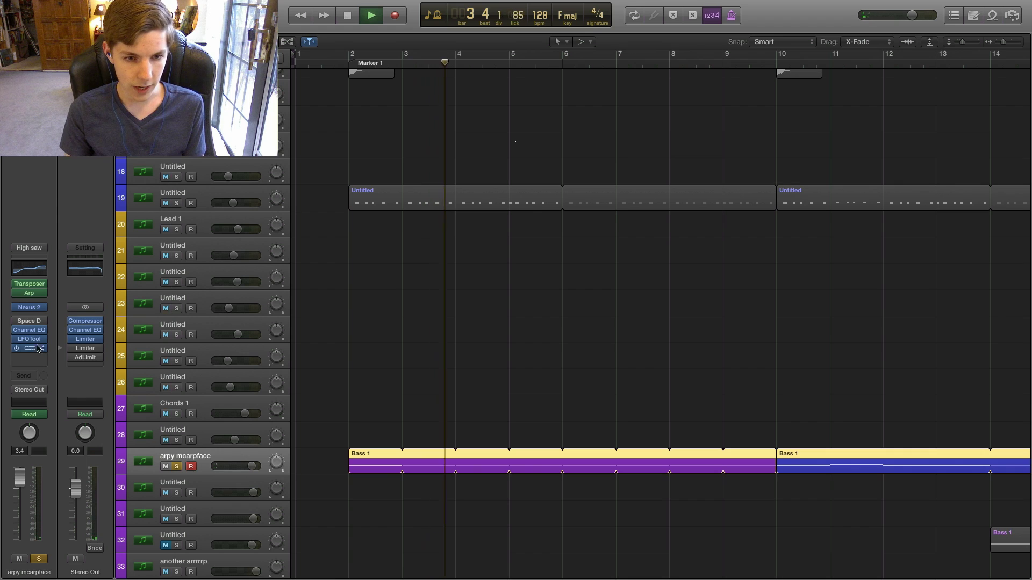
{"action": "key", "text": "space"}
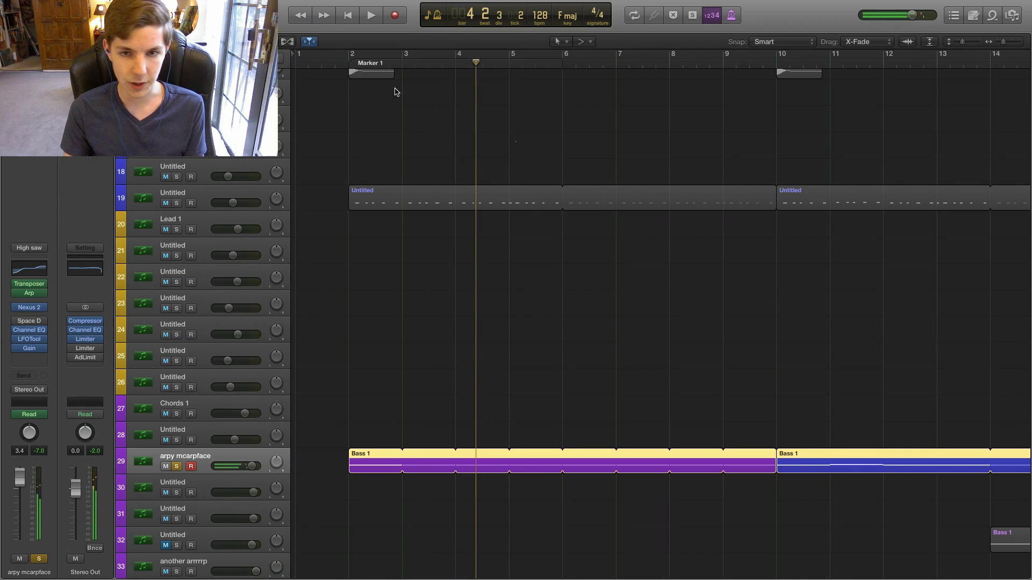
Replay from bar 2, adding the Untitled bass on track 19 to the solo, and leave only that bass soloed and selected.
{"action": "key", "text": "Return"}
{"action": "key", "text": "space"}
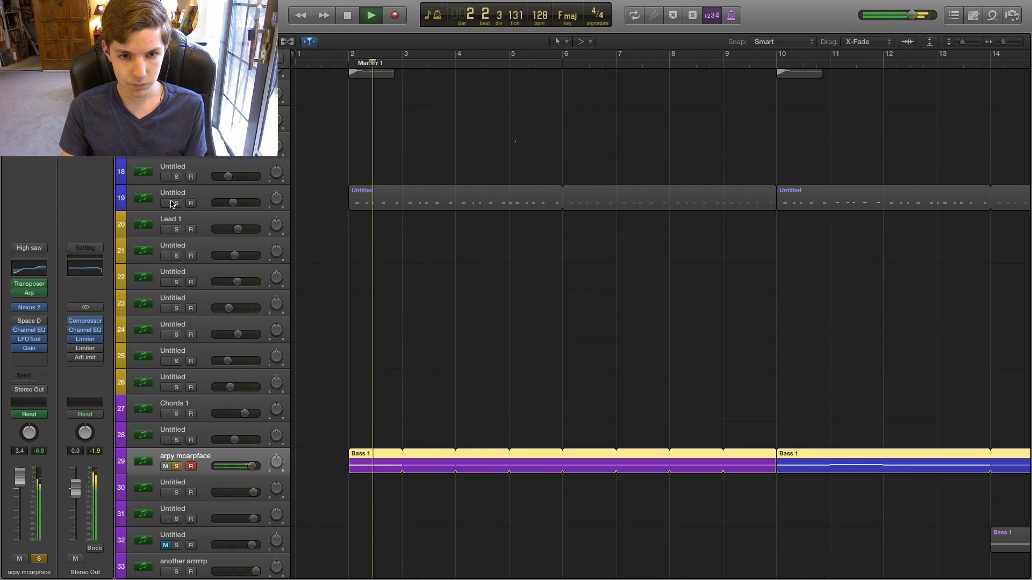
{"action": "left_click", "coordinate": [165, 204]}
{"action": "left_click", "coordinate": [165, 203]}
{"action": "left_click", "coordinate": [176, 203]}
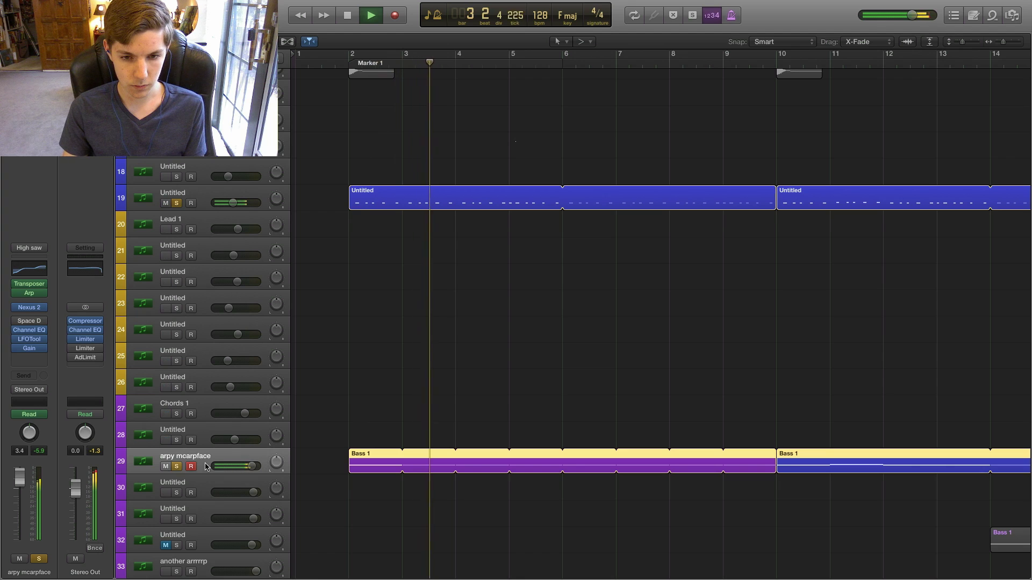
{"action": "left_click", "coordinate": [176, 466]}
{"action": "left_click", "coordinate": [207, 198]}
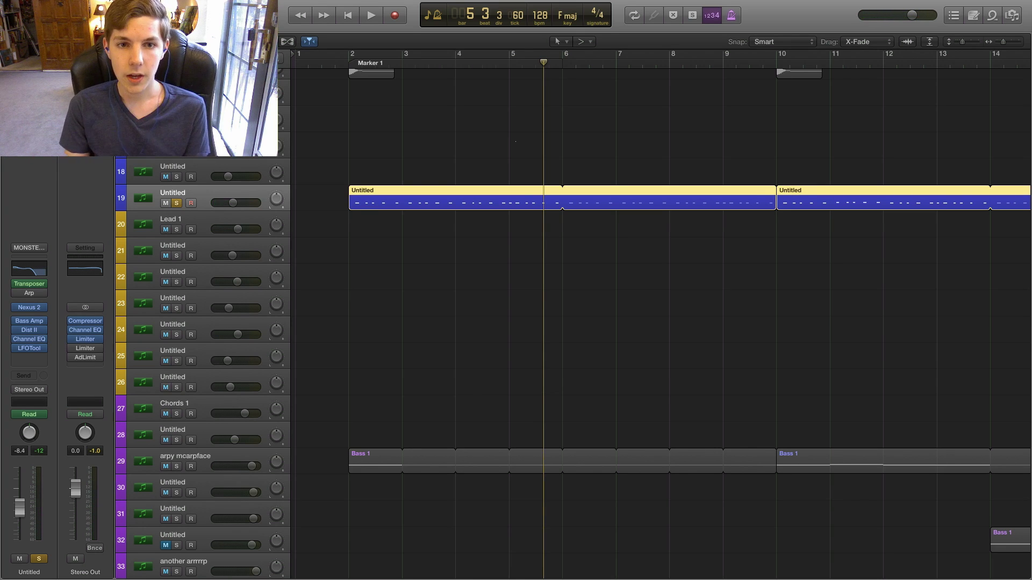
Release the solo on the track 19 bass and play the full intro mix with its drum tracks.
{"action": "key", "text": "s"}
{"action": "scroll", "coordinate": [417, 126], "scroll_direction": "up", "scroll_amount": 10}
{"action": "scroll", "coordinate": [409, 118], "scroll_direction": "down", "scroll_amount": 1}
{"action": "key", "text": "shift+space"}
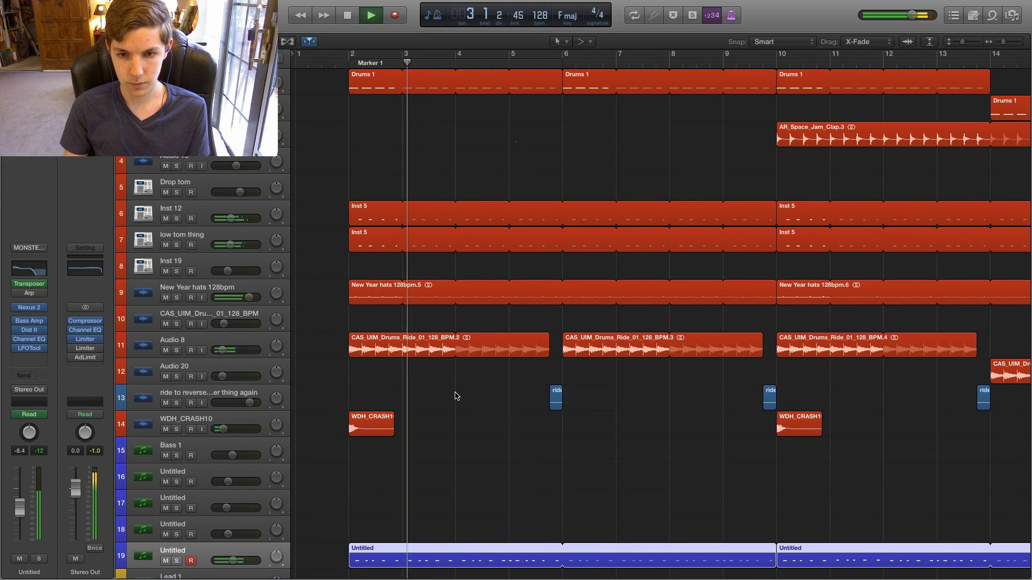
Solo the Audio 8 ride track together with the reversed ride track 13 in the intro.
{"action": "key", "text": "super+Left"}
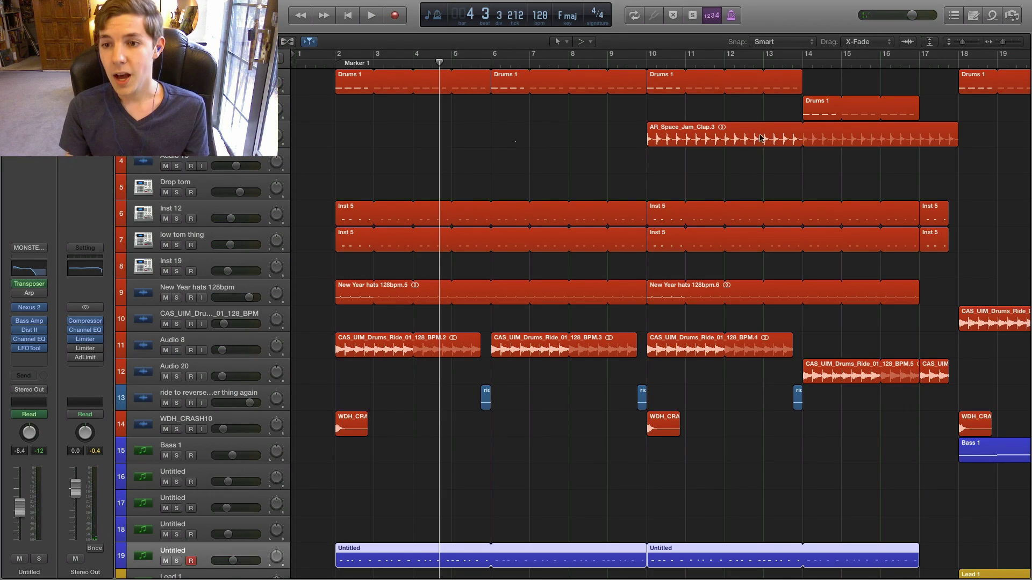
{"action": "scroll", "coordinate": [385, 271], "scroll_direction": "down", "scroll_amount": 5}
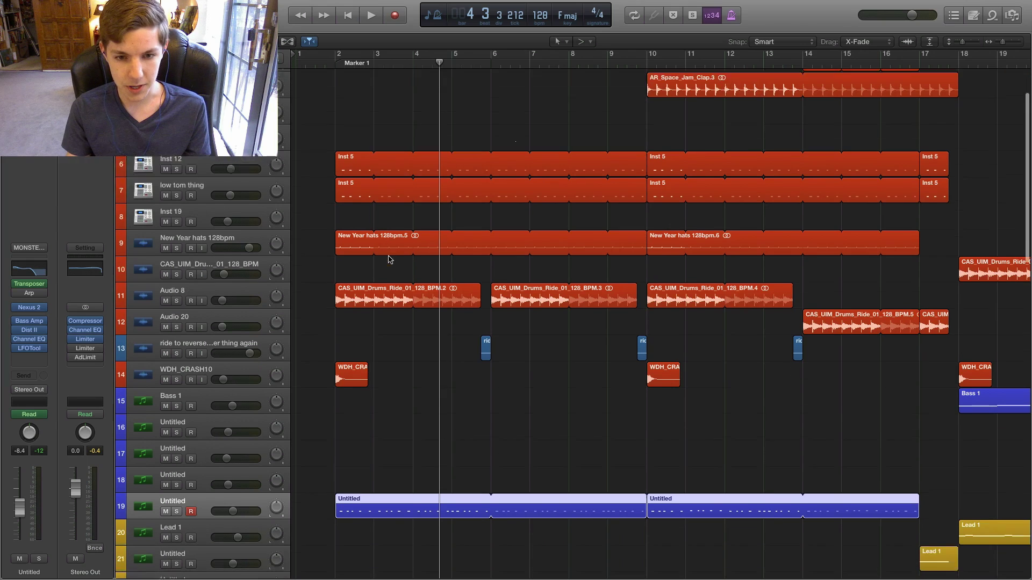
{"action": "left_click", "coordinate": [176, 262]}
{"action": "left_click", "coordinate": [176, 313]}
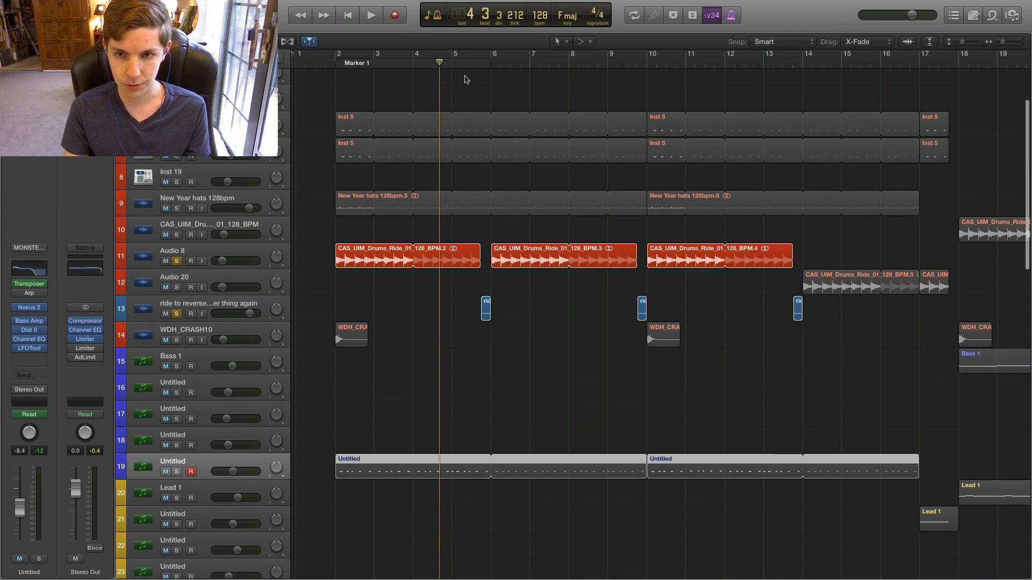
Play the soloed Audio 8 and reversed ride tracks from about bar 5, stop playback and clear all solos.
{"action": "left_click", "coordinate": [454, 63]}
{"action": "key", "text": "space"}
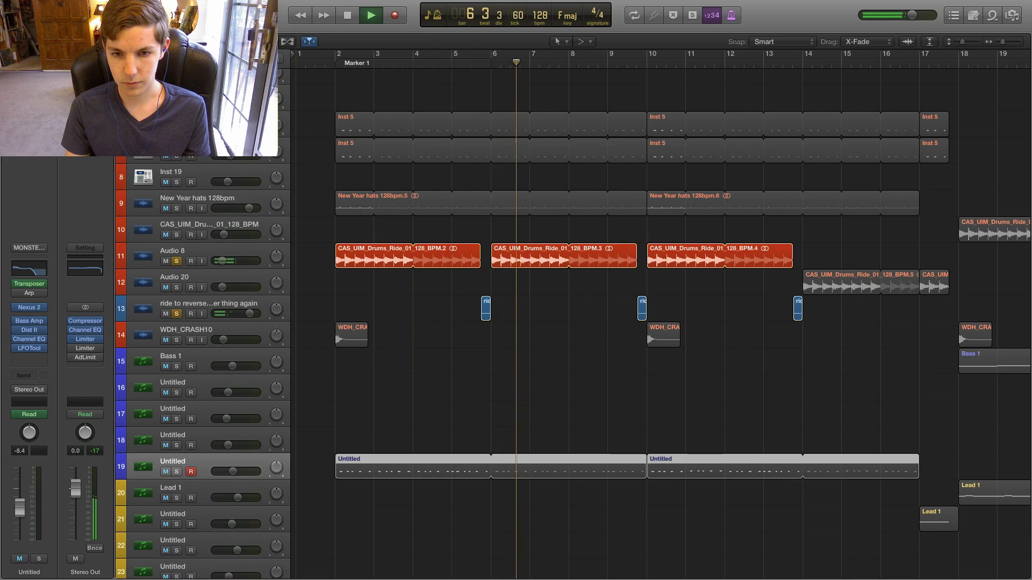
{"action": "key", "text": "space"}
{"action": "key", "text": "ctrl+alt+super+s"}
{"action": "scroll", "coordinate": [541, 246], "scroll_direction": "right", "scroll_amount": 1}
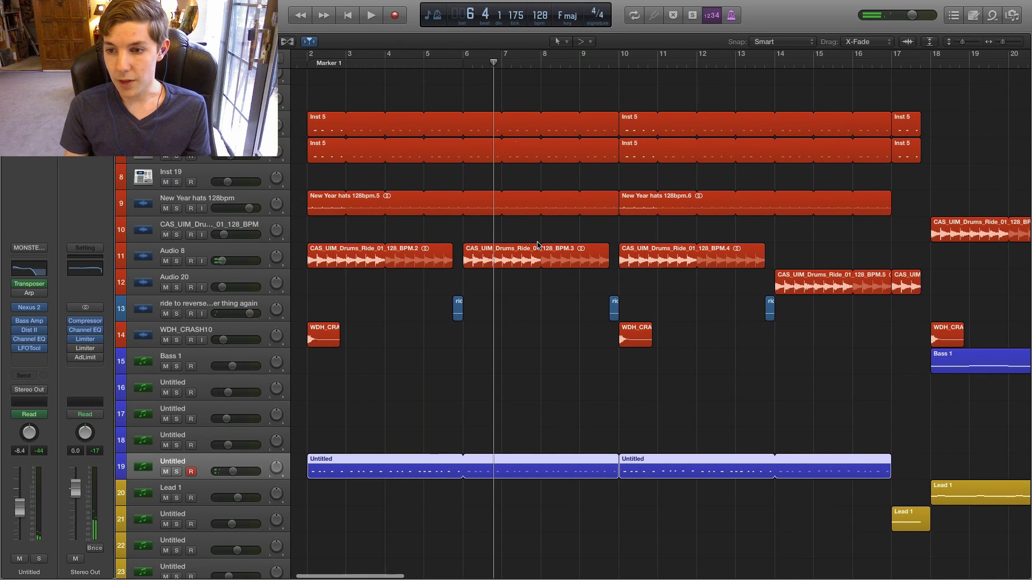
{"action": "key", "text": "super+Left"}
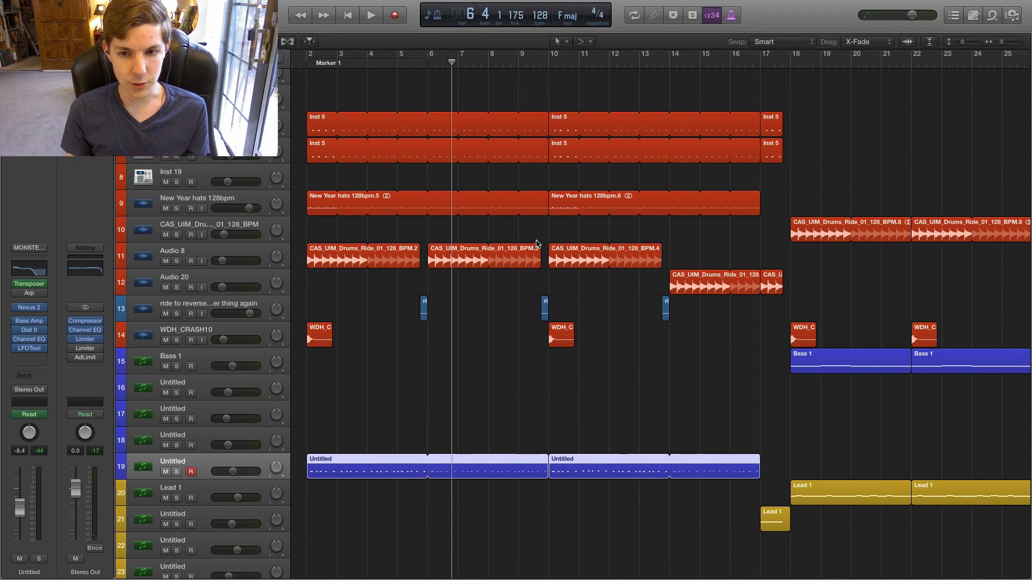
Select the Audio 8 ride track, return the playhead to bar 2 and open the track's LFOTool plug-in.
{"action": "left_click", "coordinate": [204, 251]}
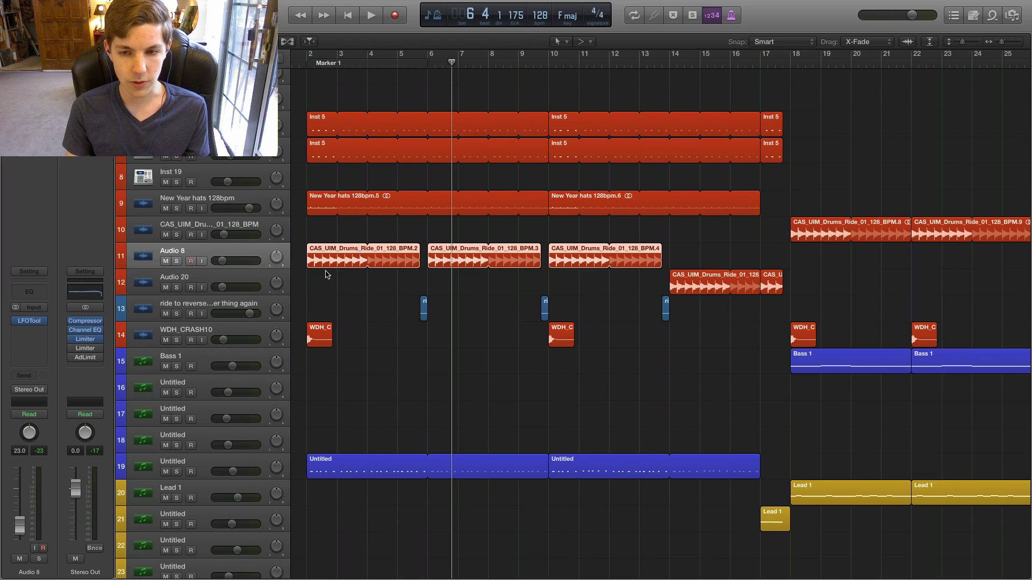
{"action": "left_click", "coordinate": [29, 321]}
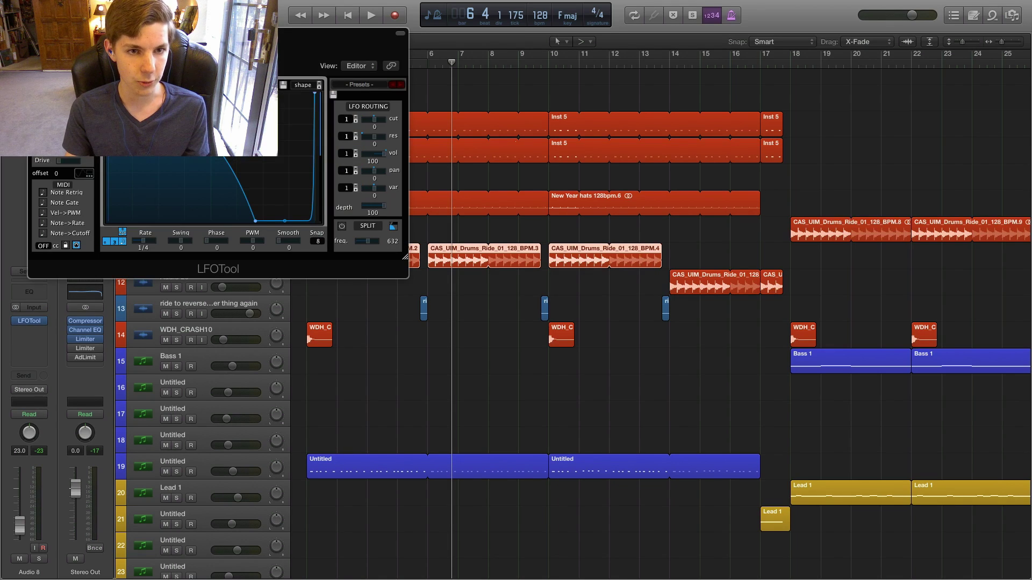
{"action": "key", "text": "super+w"}
{"action": "key", "text": "Return"}
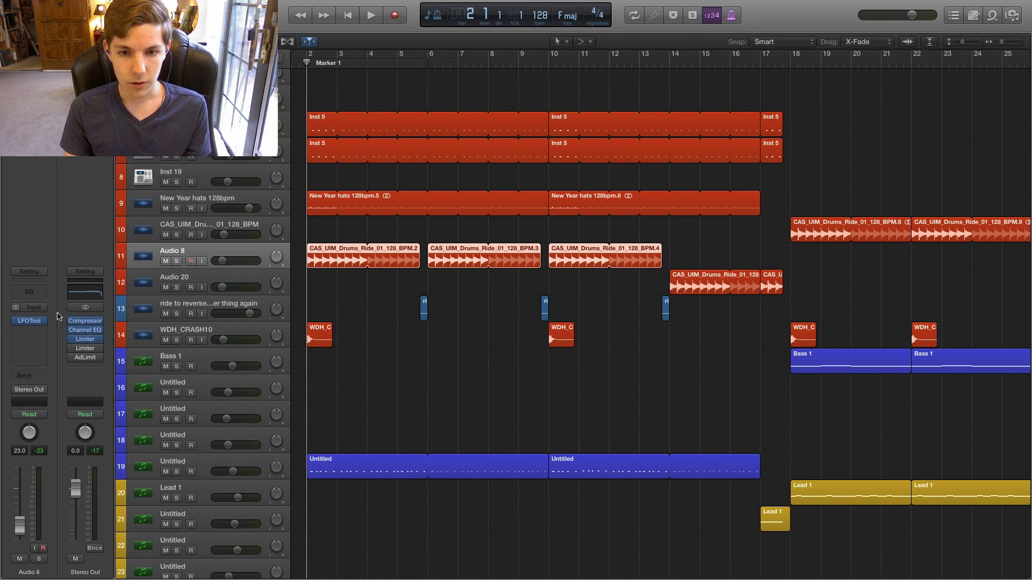
{"action": "left_click", "coordinate": [30, 322]}
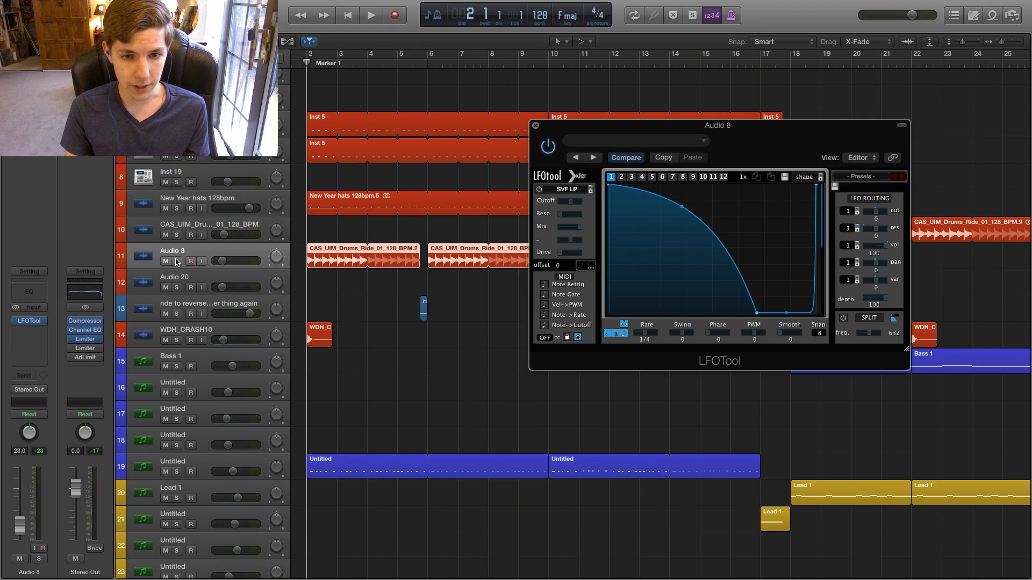
Solo Audio 8 and play it from bar 2 alongside its LFOTool curve, then close the plug-in and release the solo.
{"action": "left_click", "coordinate": [177, 261]}
{"action": "key", "text": "space"}
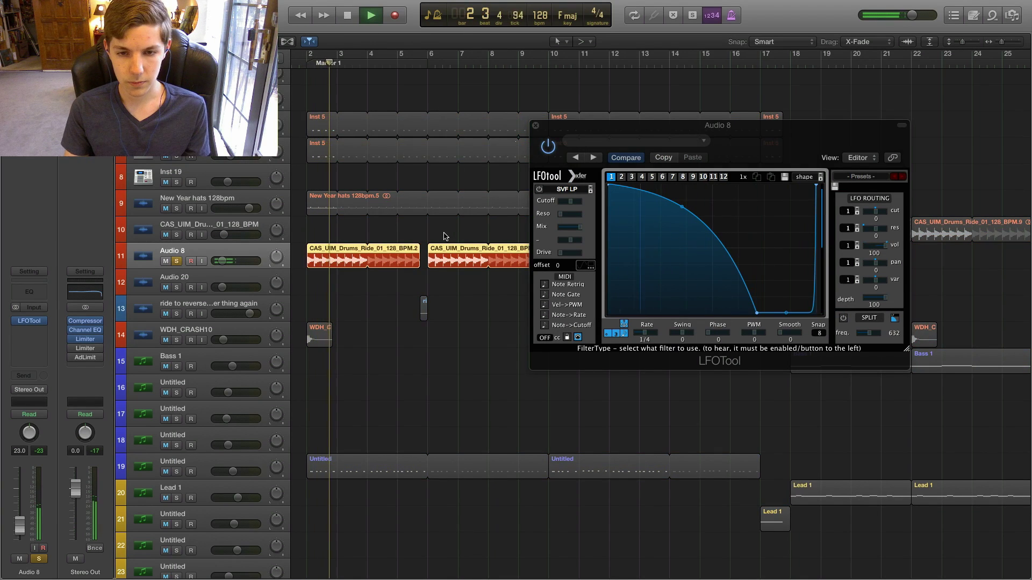
{"action": "left_click", "coordinate": [536, 126]}
{"action": "left_click", "coordinate": [176, 261]}
Select the CAS_UIM drum ride on track 10, play it soloed from bar 18, and release the solo and stop.
{"action": "scroll", "coordinate": [517, 183], "scroll_direction": "right", "scroll_amount": 10}
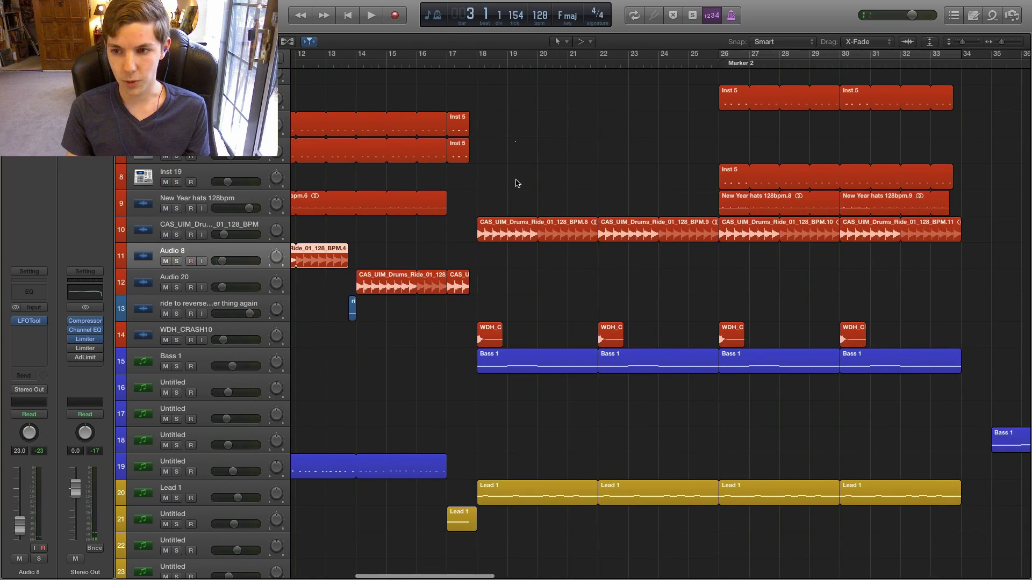
{"action": "left_click", "coordinate": [182, 235]}
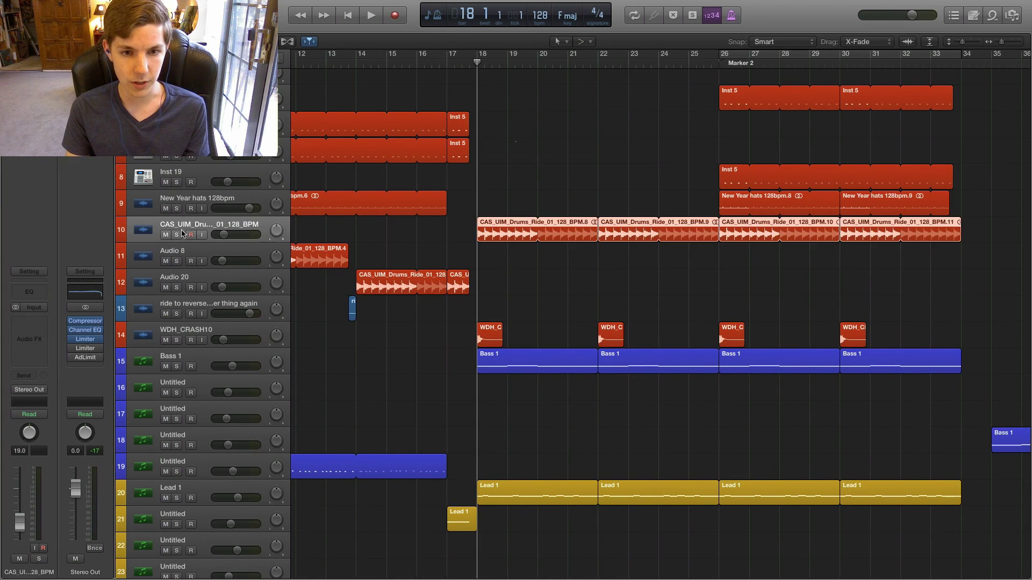
{"action": "scroll", "coordinate": [322, 251], "scroll_direction": "left", "scroll_amount": 10}
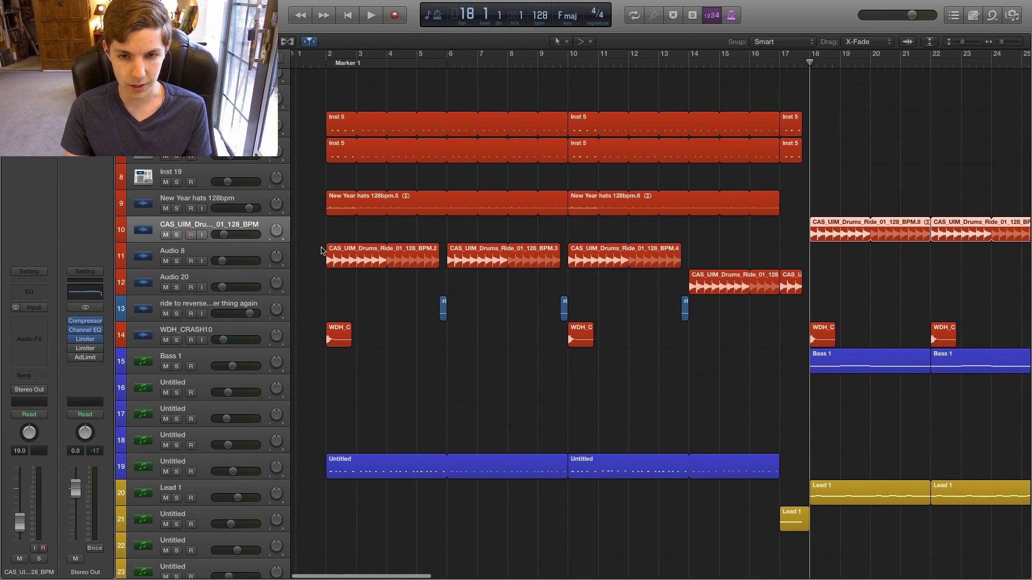
{"action": "scroll", "coordinate": [350, 252], "scroll_direction": "right", "scroll_amount": 5}
{"action": "left_click", "coordinate": [175, 236]}
{"action": "key", "text": "space"}
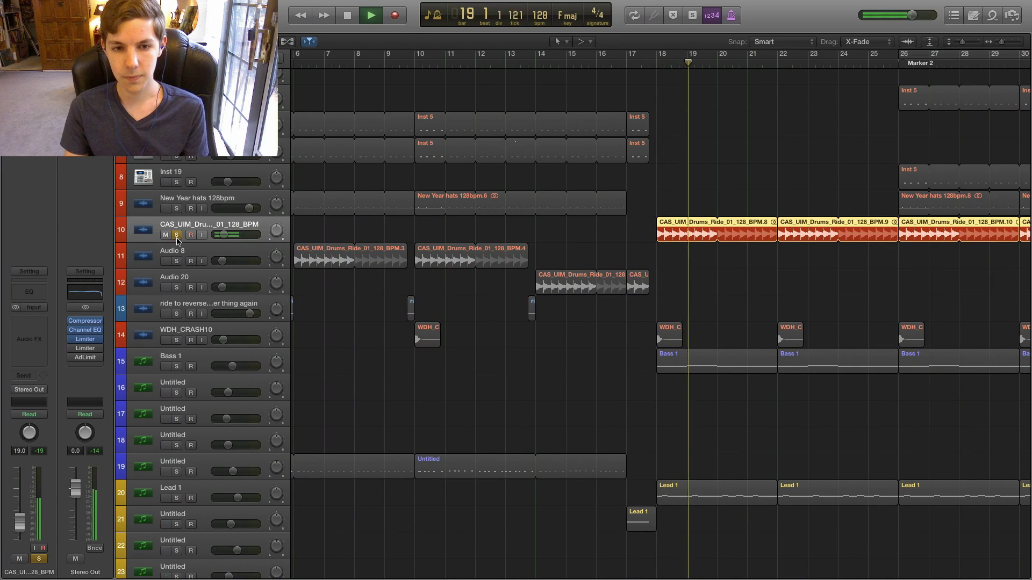
{"action": "left_click", "coordinate": [177, 235]}
{"action": "key", "text": "space"}
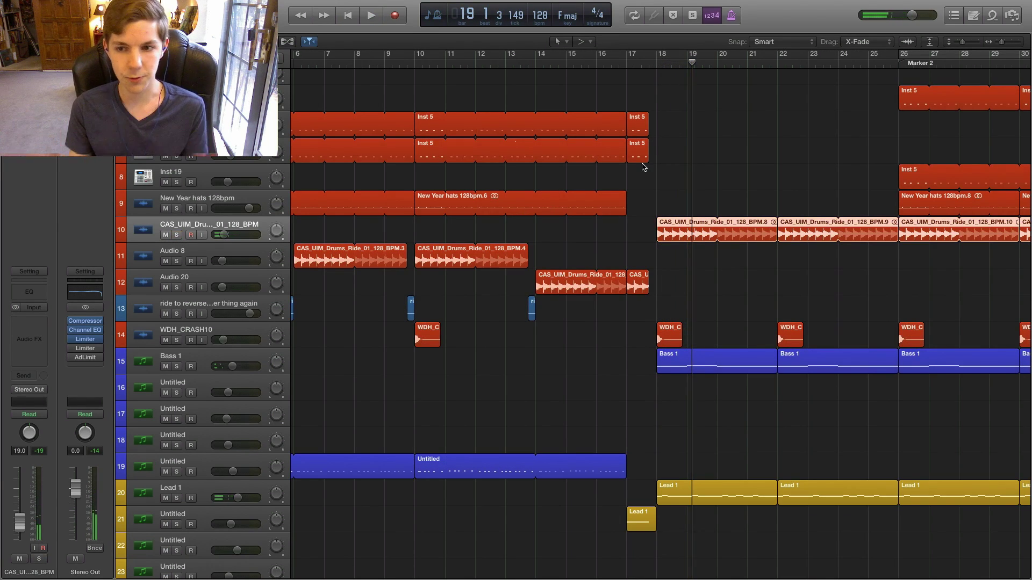
Look through the intro's effects tracks 41 to 54 and the bass, lead and chord regions of the section after bar 34.
{"action": "scroll", "coordinate": [643, 167], "scroll_direction": "right", "scroll_amount": 10}
{"action": "scroll", "coordinate": [422, 251], "scroll_direction": "left", "scroll_amount": 12}
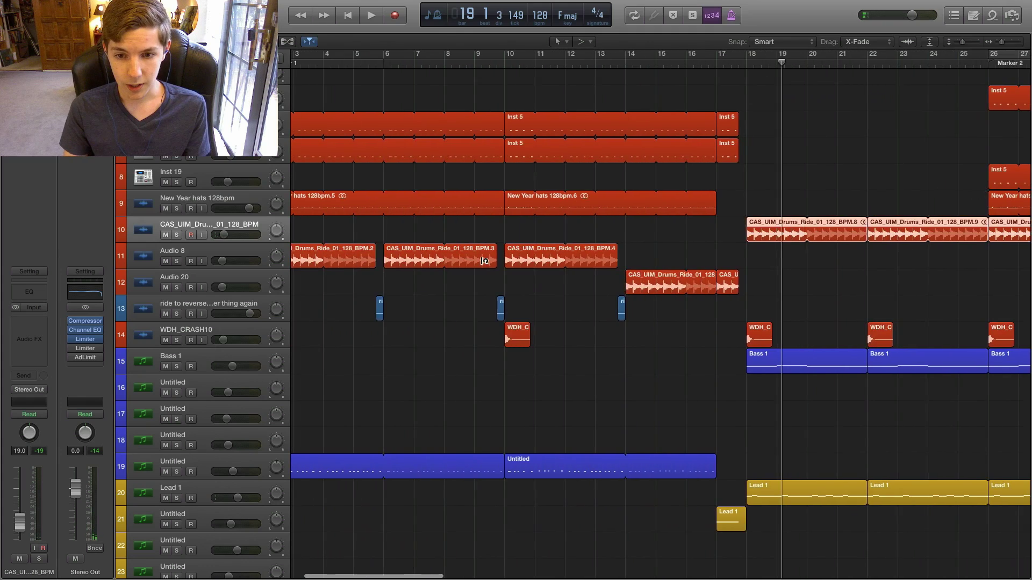
{"action": "scroll", "coordinate": [488, 272], "scroll_direction": "down", "scroll_amount": 15}
{"action": "scroll", "coordinate": [490, 271], "scroll_direction": "left", "scroll_amount": 3}
{"action": "scroll", "coordinate": [490, 271], "scroll_direction": "up", "scroll_amount": 1}
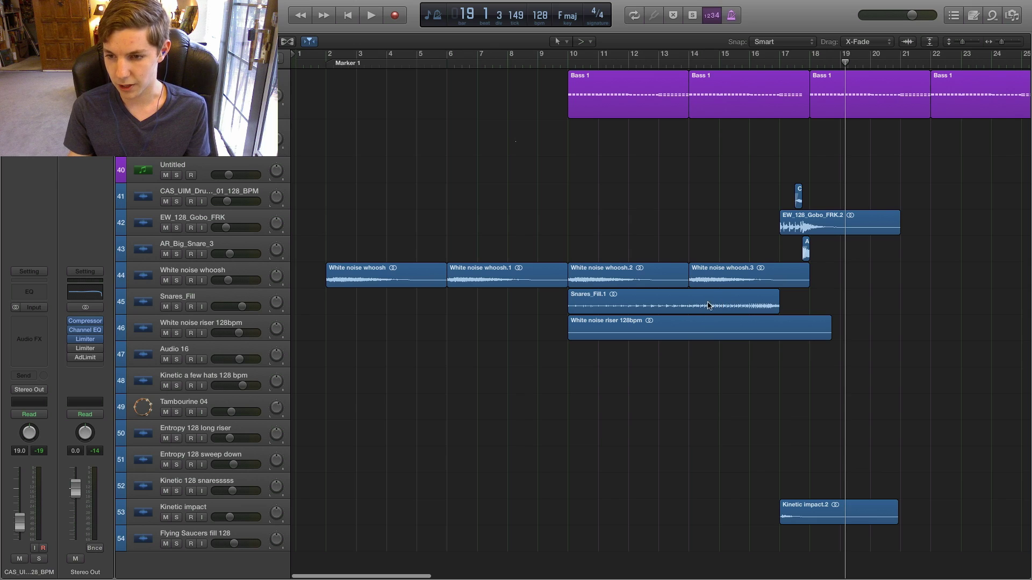
{"action": "scroll", "coordinate": [541, 249], "scroll_direction": "up", "scroll_amount": 20}
{"action": "scroll", "coordinate": [542, 248], "scroll_direction": "right", "scroll_amount": 20}
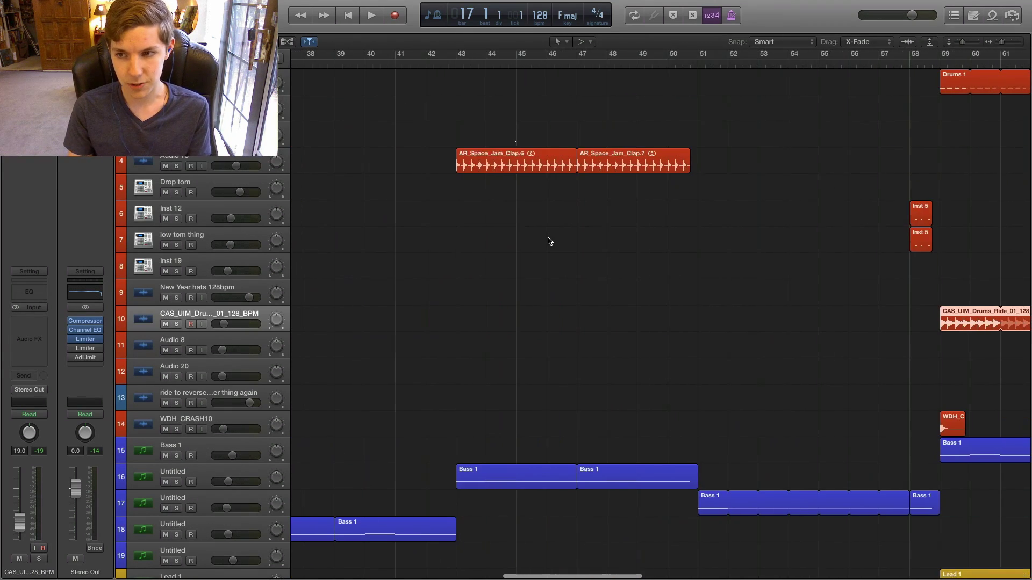
{"action": "scroll", "coordinate": [553, 237], "scroll_direction": "left", "scroll_amount": 8}
{"action": "scroll", "coordinate": [553, 237], "scroll_direction": "down", "scroll_amount": 8}
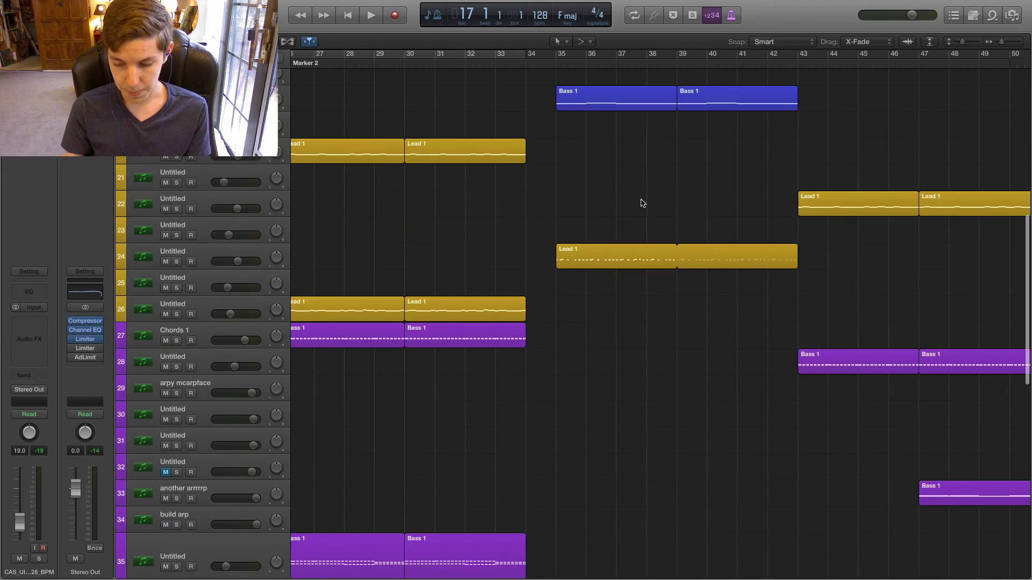
Show track automation and examine the curves on the bass and lead tracks between bars 35 and 59.
{"action": "key", "text": "super+Left"}
{"action": "scroll", "coordinate": [559, 152], "scroll_direction": "right", "scroll_amount": 1}
{"action": "key", "text": "a"}
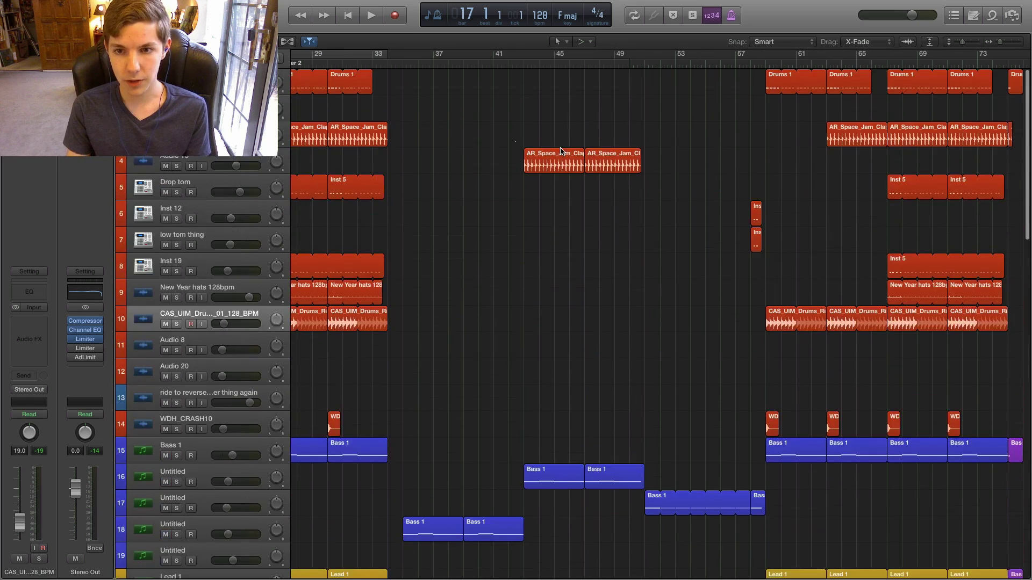
{"action": "scroll", "coordinate": [543, 229], "scroll_direction": "down", "scroll_amount": 5}
{"action": "scroll", "coordinate": [542, 229], "scroll_direction": "up", "scroll_amount": 3}
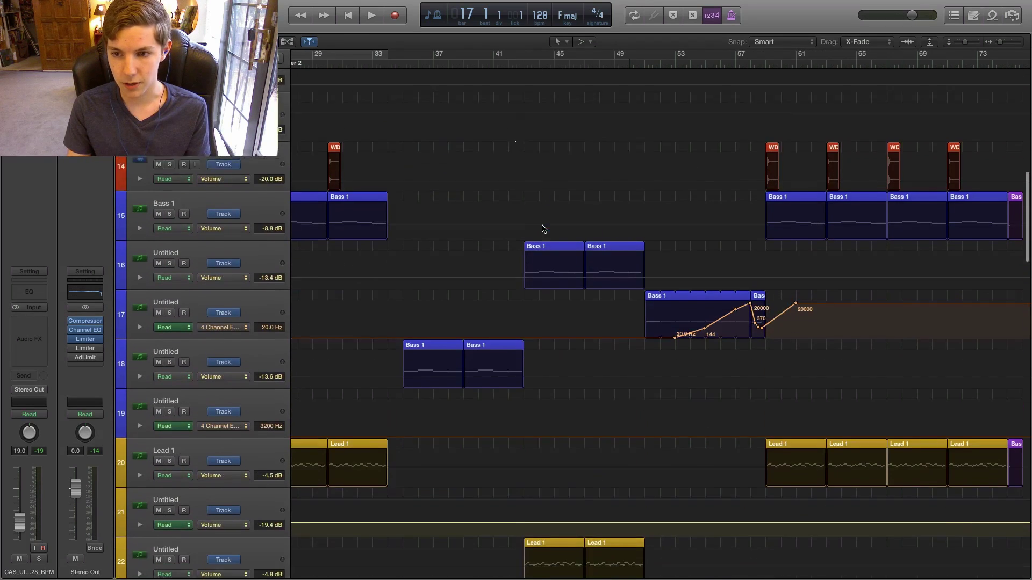
{"action": "scroll", "coordinate": [543, 228], "scroll_direction": "down", "scroll_amount": 5}
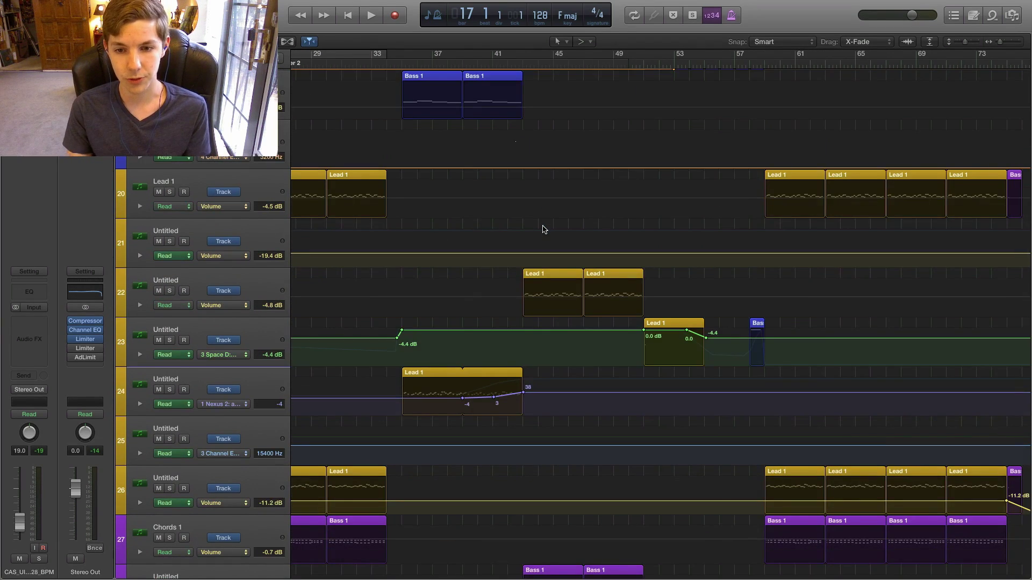
{"action": "scroll", "coordinate": [543, 229], "scroll_direction": "down", "scroll_amount": 3}
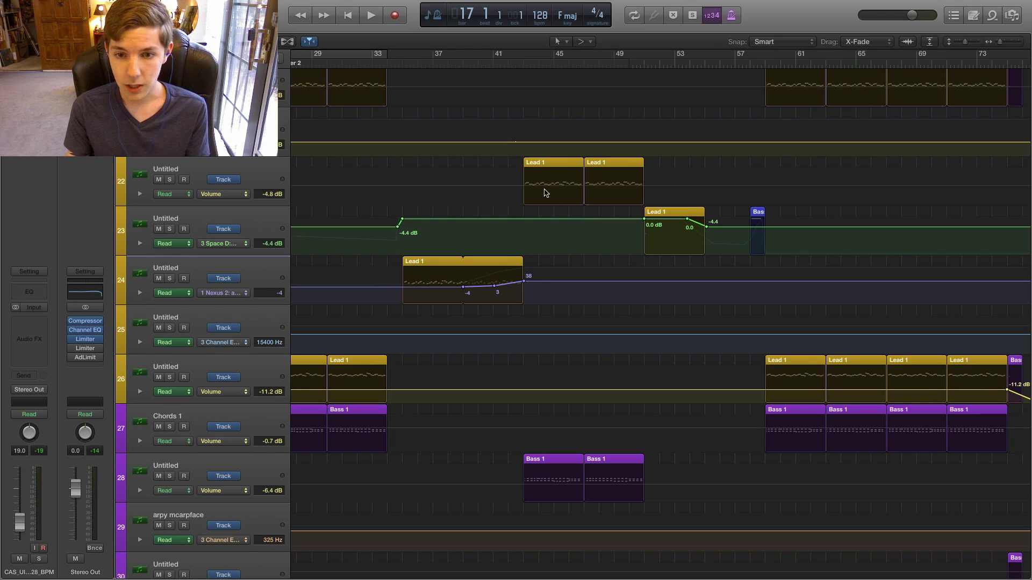
Play from bar 35 with the track 24 lead soloed, and check the list of its automated parameters.
{"action": "left_click", "coordinate": [397, 65]}
{"action": "key", "text": "space"}
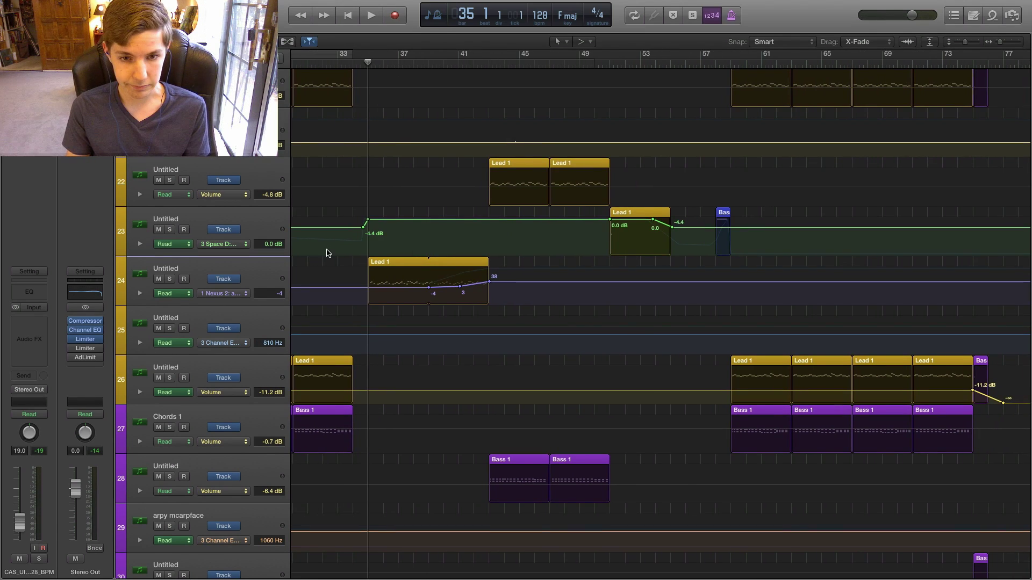
{"action": "left_click", "coordinate": [170, 279]}
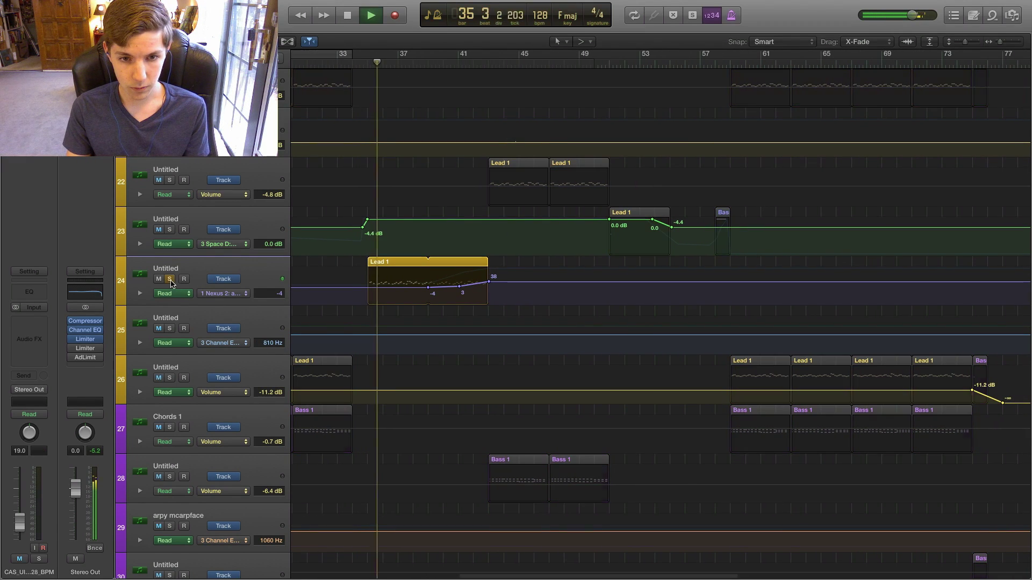
{"action": "left_click", "coordinate": [215, 270]}
{"action": "left_click", "coordinate": [223, 293]}
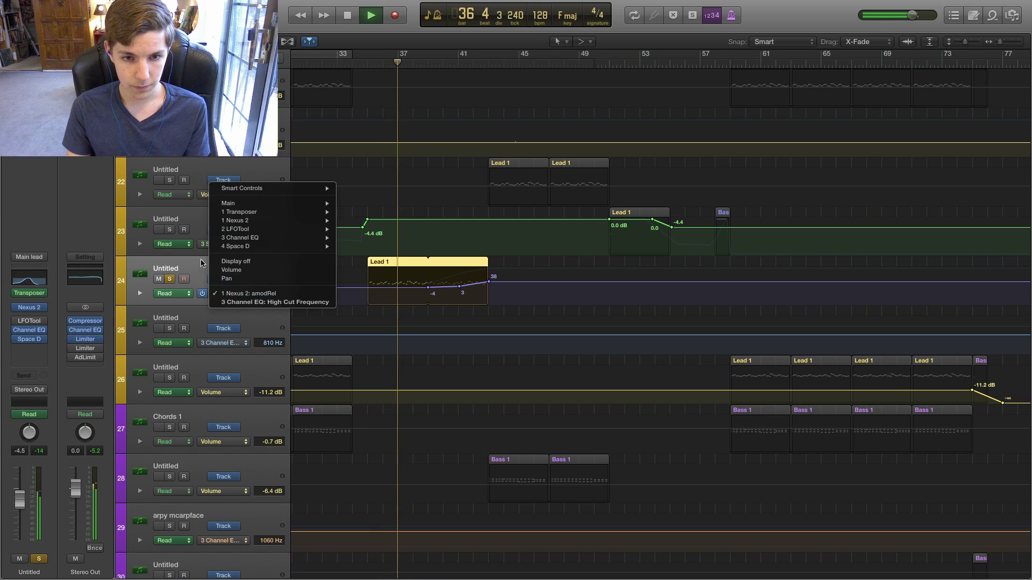
{"action": "left_click", "coordinate": [223, 293]}
Inspect the high-cut filter sweep in the track 24 lead's Channel EQ during playback, then close the EQ and stop.
{"action": "left_click", "coordinate": [46, 277]}
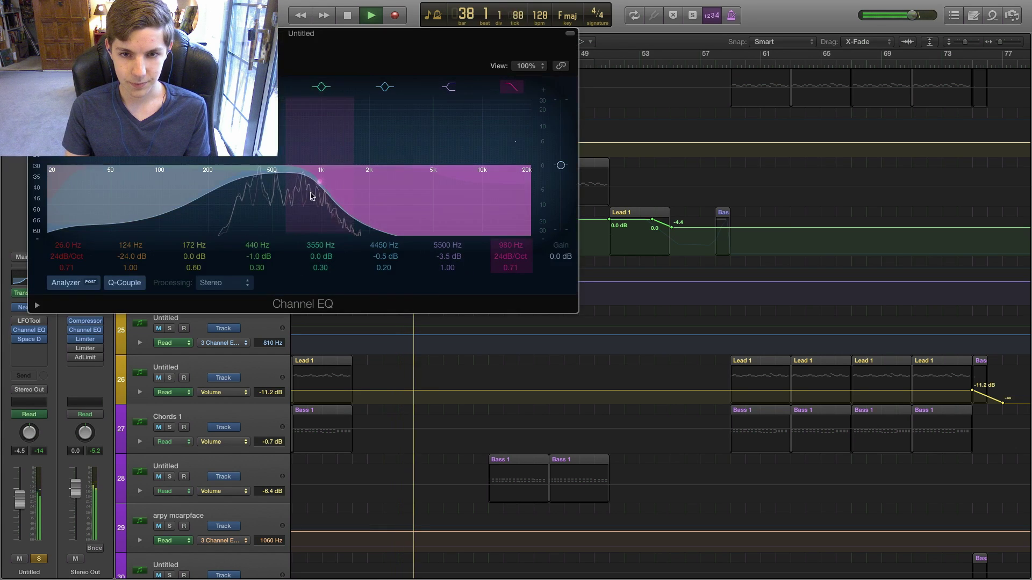
{"action": "left_click_drag", "start_coordinate": [325, 182], "coordinate": [352, 185]}
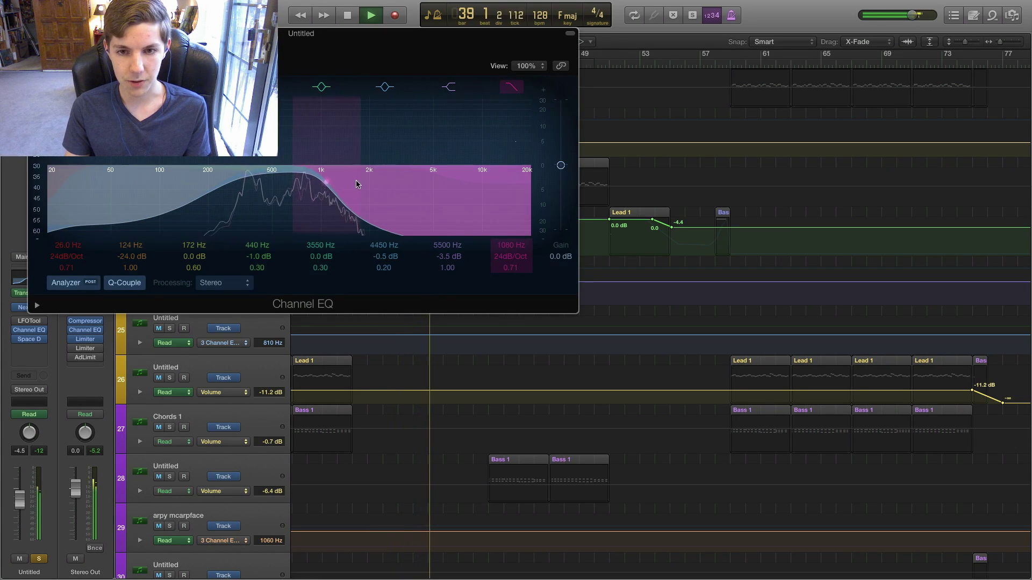
{"action": "left_click_drag", "start_coordinate": [421, 182], "coordinate": [508, 188]}
{"action": "key", "text": "super+w"}
{"action": "key", "text": "space"}
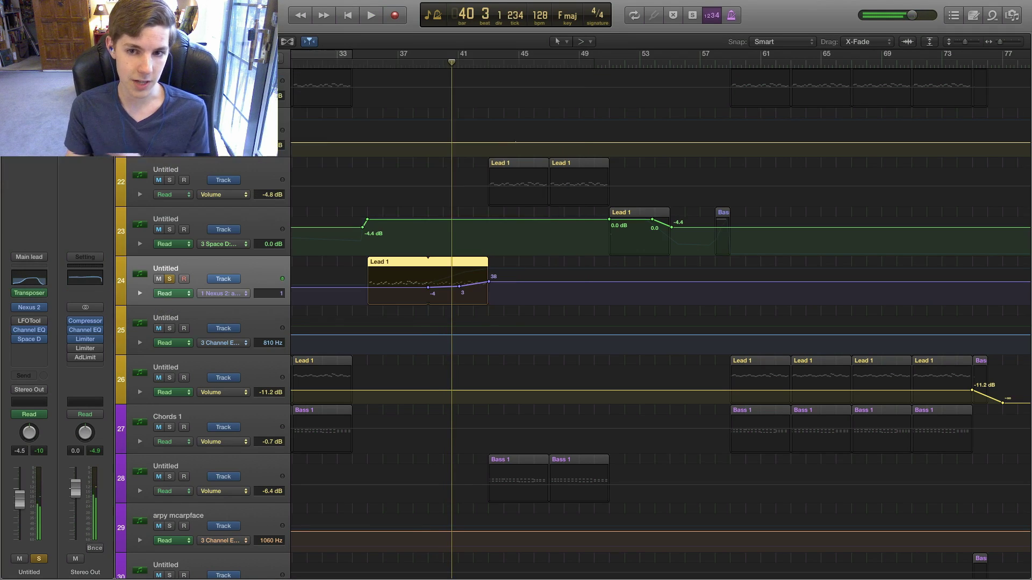
Release the solo on the track 24 lead and hide the track automation.
{"action": "left_click", "coordinate": [169, 279]}
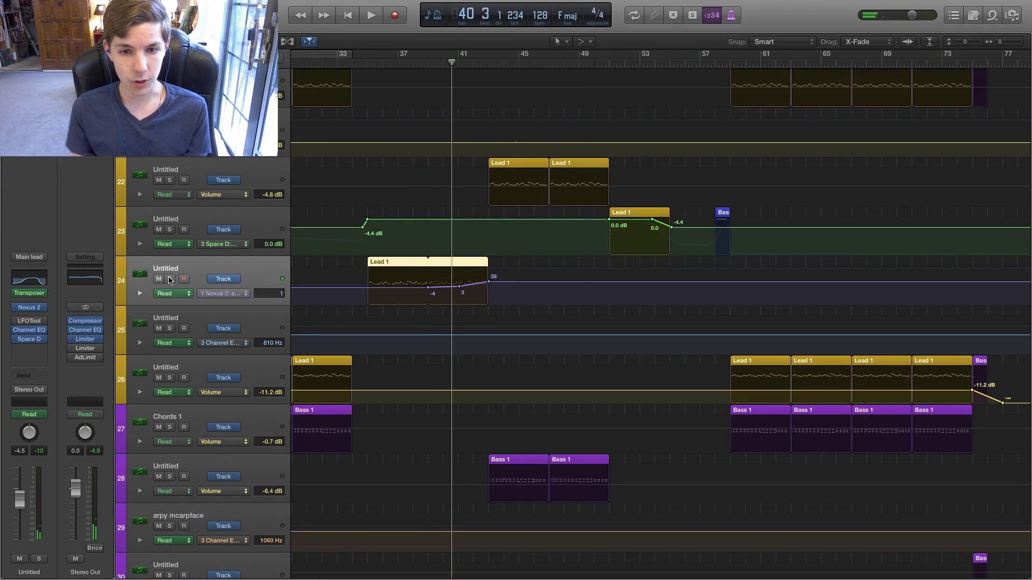
{"action": "key", "text": "a"}
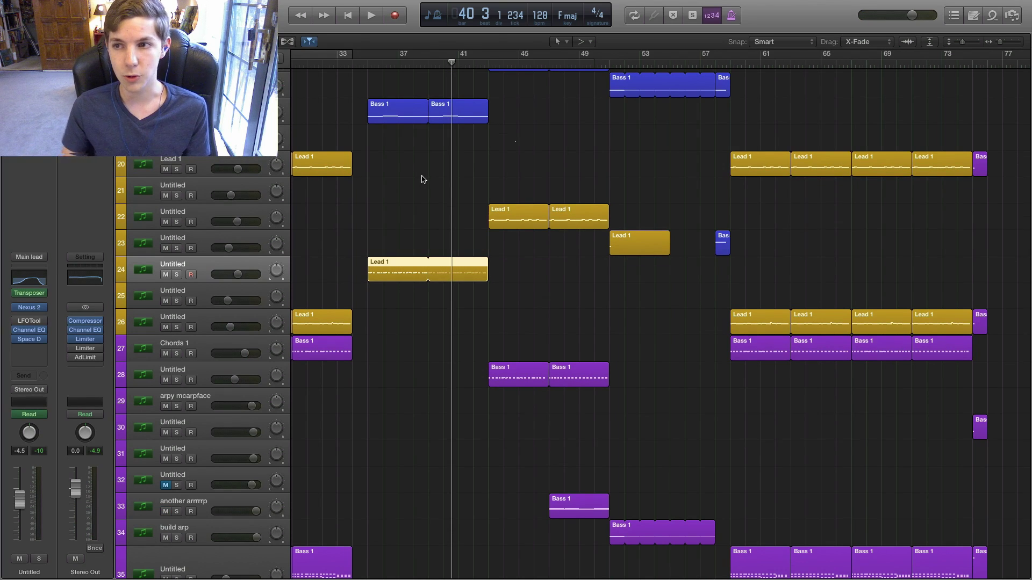
{"action": "key", "text": "super+Left"}
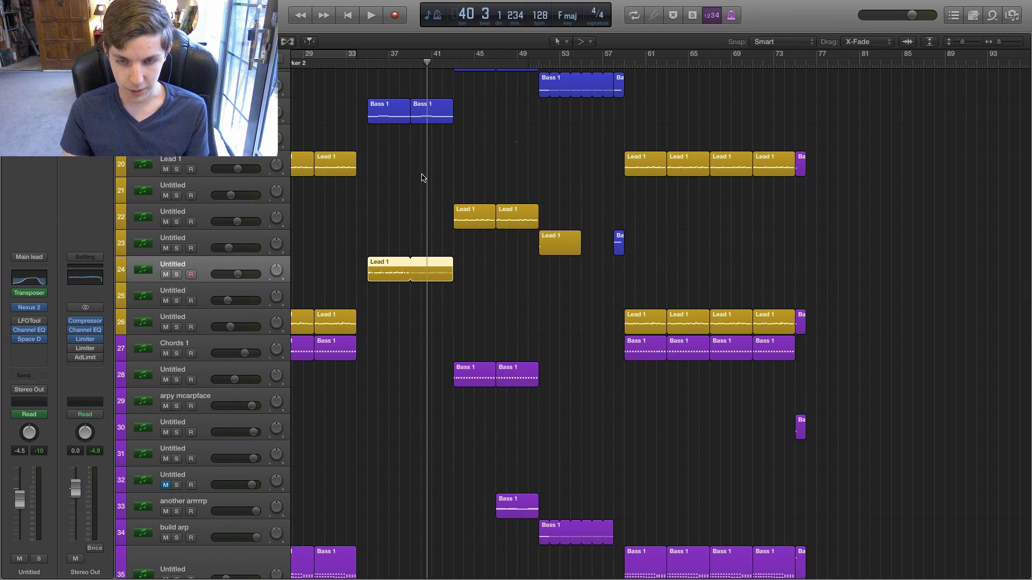
{"action": "key", "text": "super+Right"}
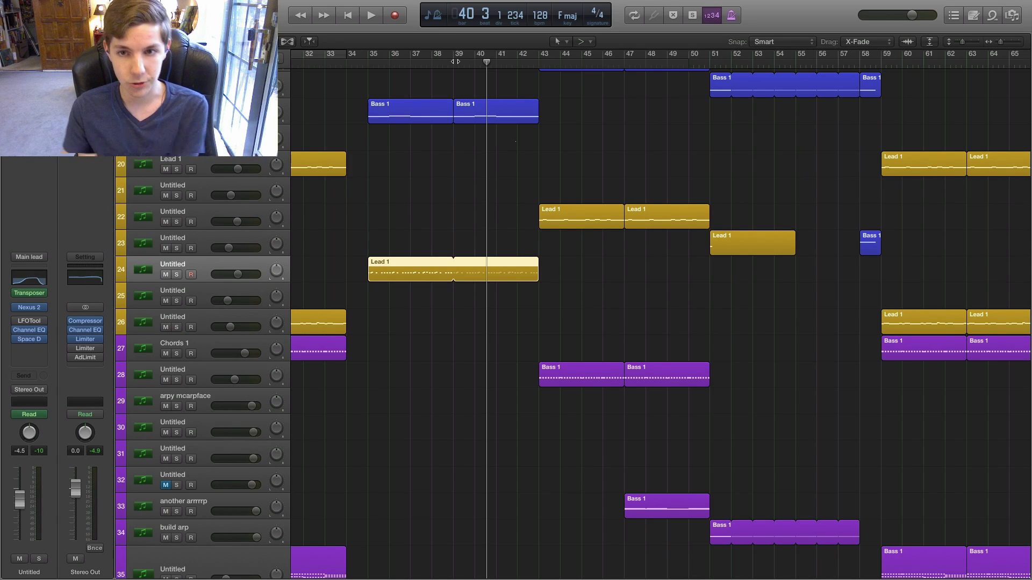
Play the full mix from bar 41 into the section starting at bar 43, following the bass, lead and chord tracks.
{"action": "scroll", "coordinate": [486, 81], "scroll_direction": "up", "scroll_amount": 2}
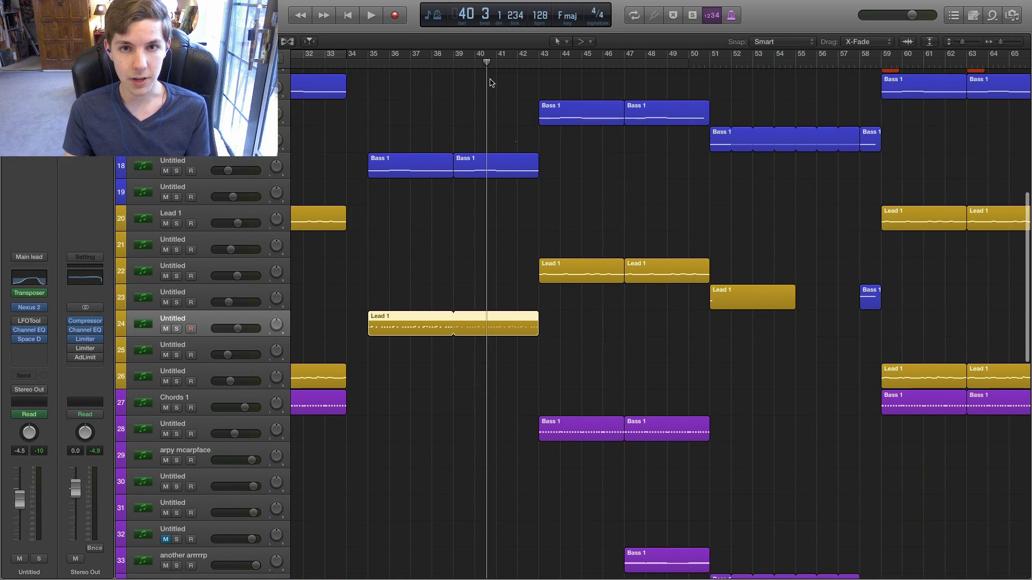
{"action": "left_click", "coordinate": [496, 62]}
{"action": "key", "text": "space"}
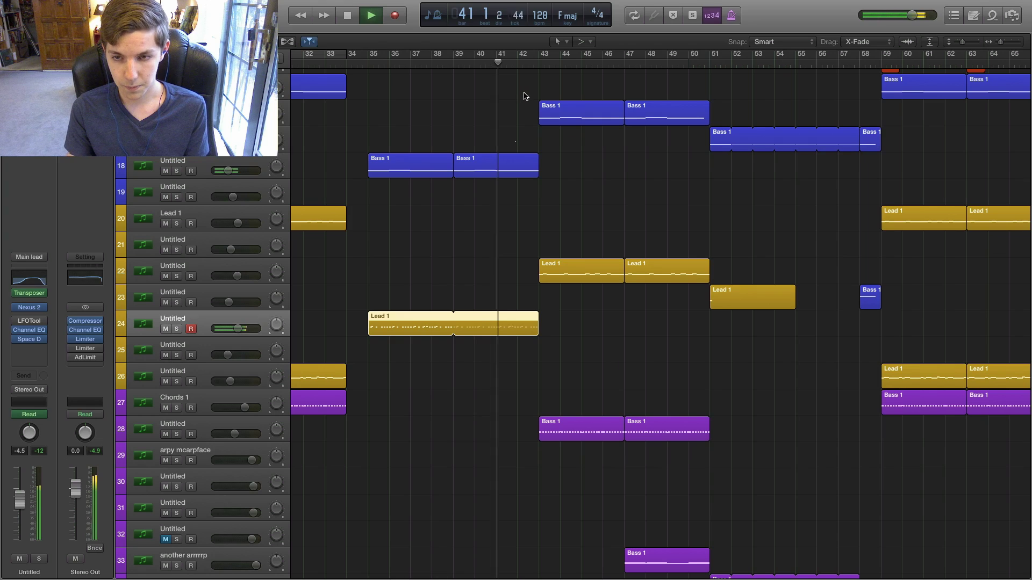
{"action": "scroll", "coordinate": [523, 133], "scroll_direction": "up", "scroll_amount": 10}
{"action": "scroll", "coordinate": [523, 133], "scroll_direction": "right", "scroll_amount": 1}
{"action": "scroll", "coordinate": [524, 135], "scroll_direction": "down", "scroll_amount": 8}
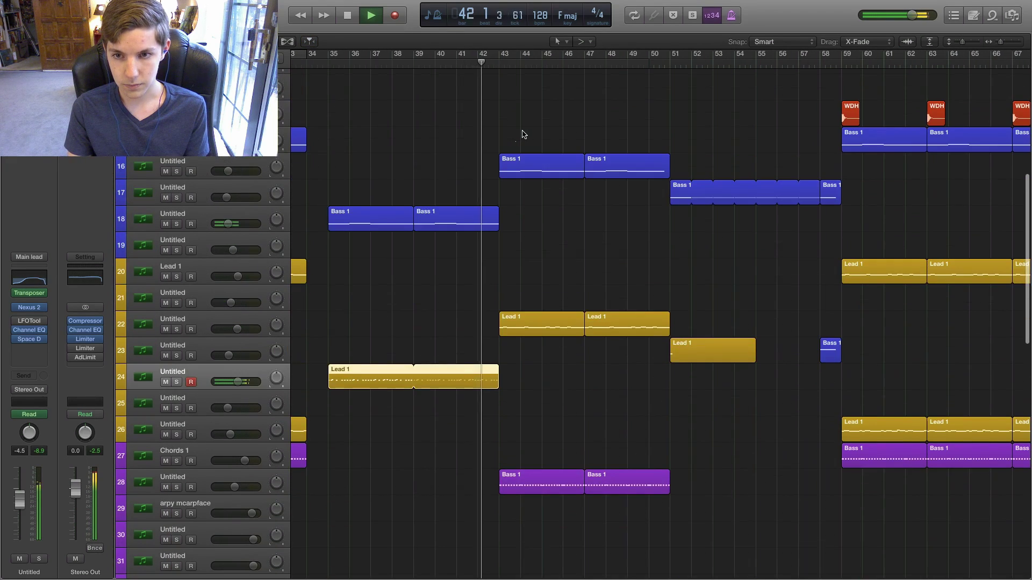
{"action": "key", "text": "super+Right"}
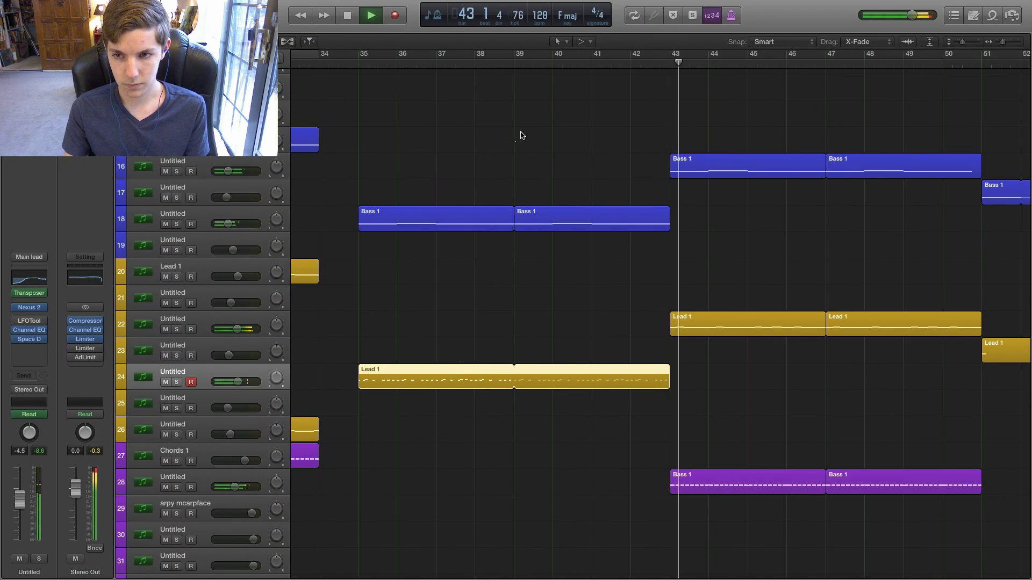
Stop playback and look through the tracks that make up the section from bar 43 to bar 51.
{"action": "scroll", "coordinate": [513, 137], "scroll_direction": "right", "scroll_amount": 5}
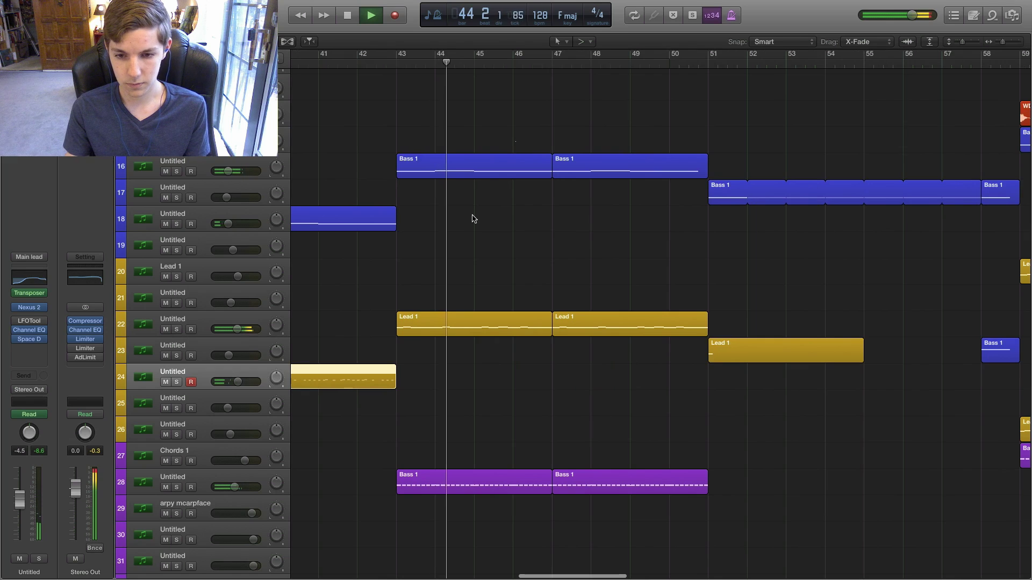
{"action": "scroll", "coordinate": [472, 219], "scroll_direction": "down", "scroll_amount": 12}
{"action": "key", "text": "space"}
{"action": "scroll", "coordinate": [459, 217], "scroll_direction": "down", "scroll_amount": 10}
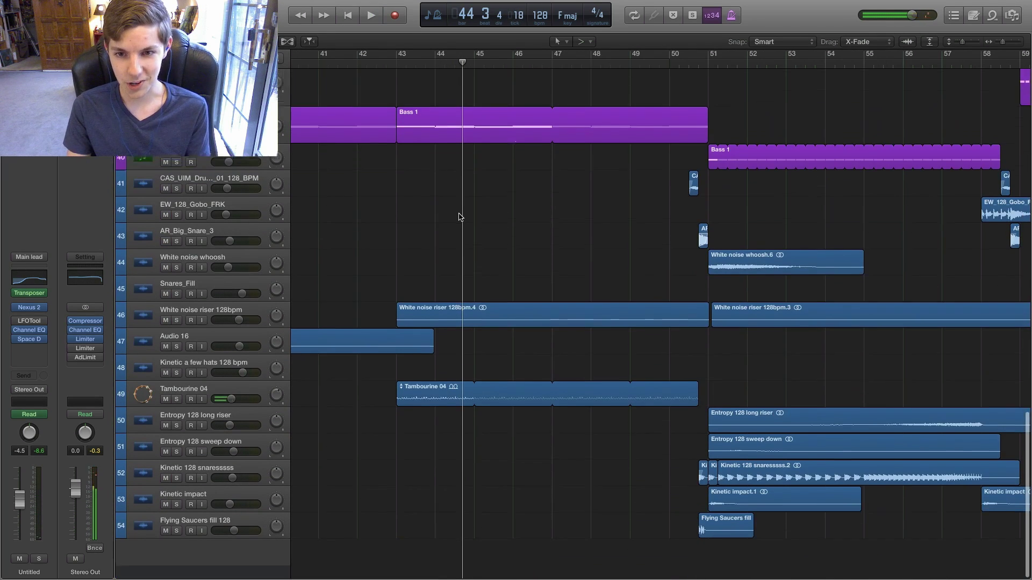
{"action": "scroll", "coordinate": [410, 217], "scroll_direction": "up", "scroll_amount": 20}
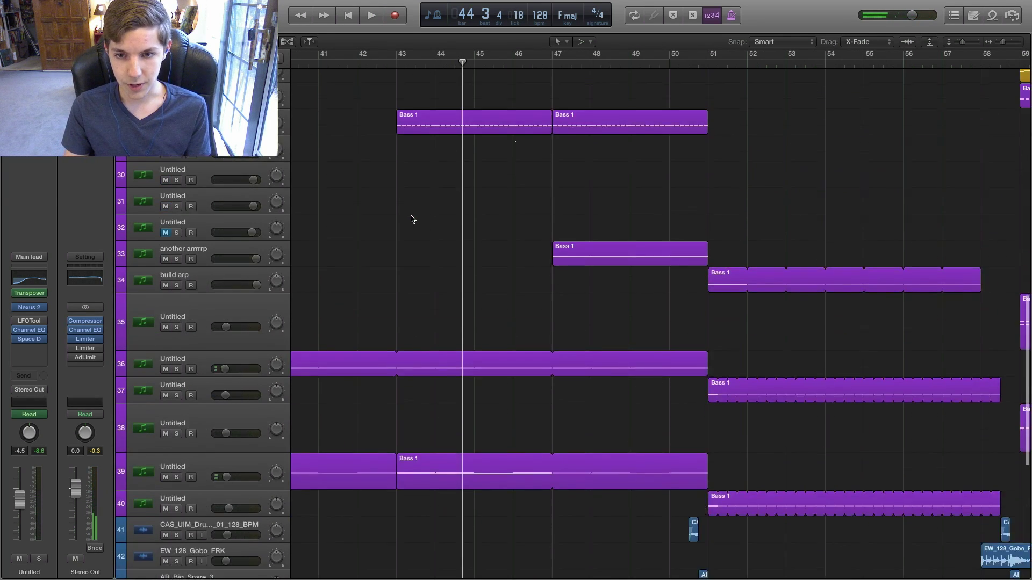
{"action": "scroll", "coordinate": [412, 219], "scroll_direction": "down", "scroll_amount": 1}
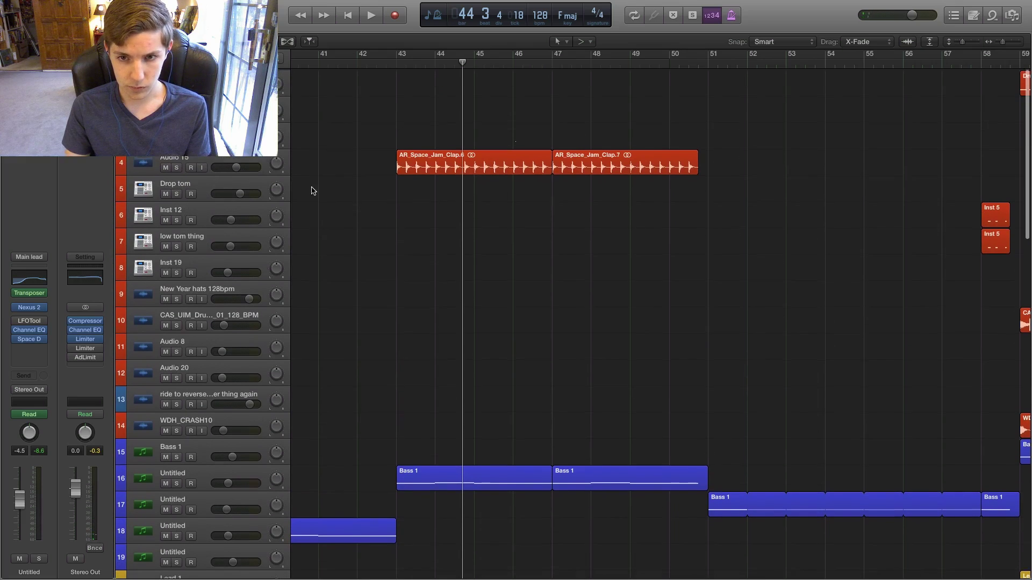
Solo the AR_Space_Jam_Clap track and play it from bar 43.
{"action": "key", "text": "s"}
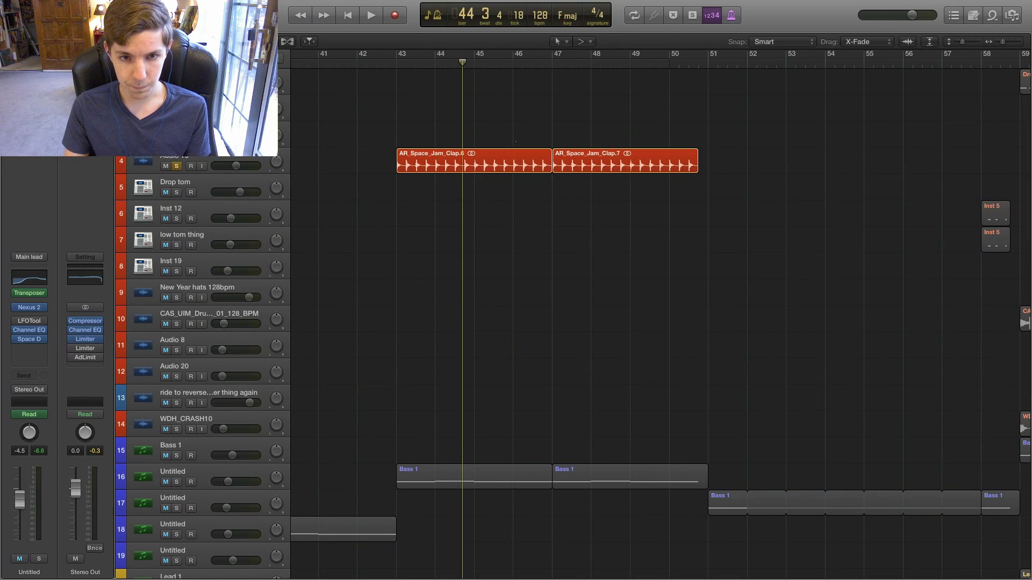
{"action": "left_click", "coordinate": [397, 63]}
{"action": "key", "text": "space"}
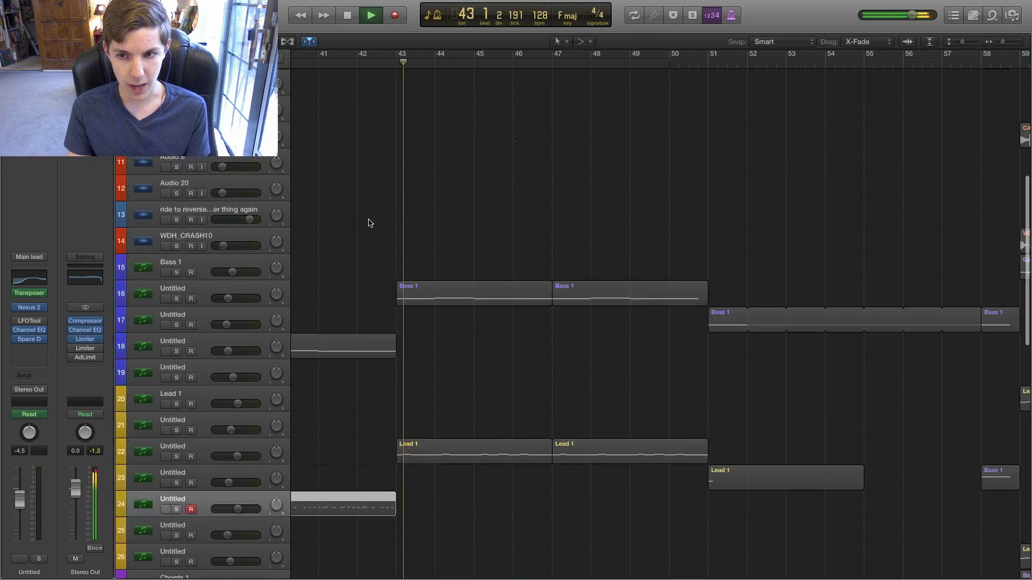
Add the Tambourine 04 track to the soloed clap, listen briefly, then stop and clear the solos.
{"action": "scroll", "coordinate": [369, 224], "scroll_direction": "down", "scroll_amount": 15}
{"action": "left_click", "coordinate": [177, 412]}
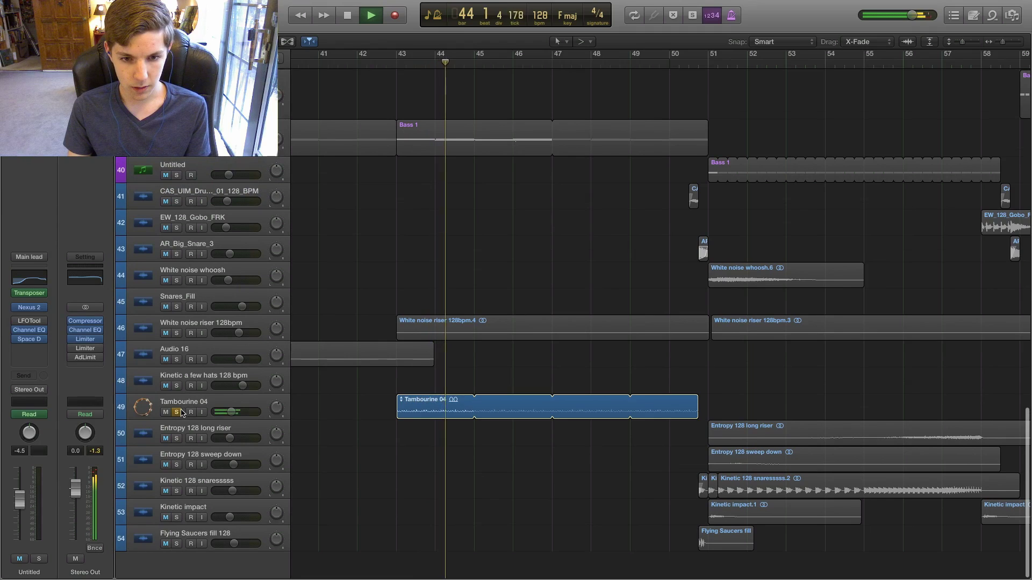
{"action": "left_click", "coordinate": [194, 403]}
{"action": "key", "text": "space"}
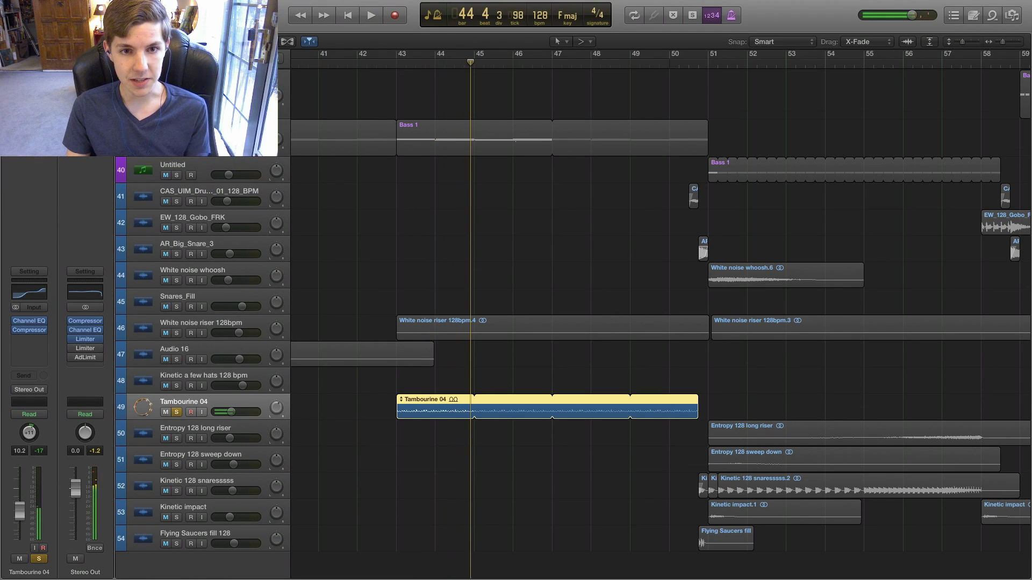
{"action": "key", "text": "s"}
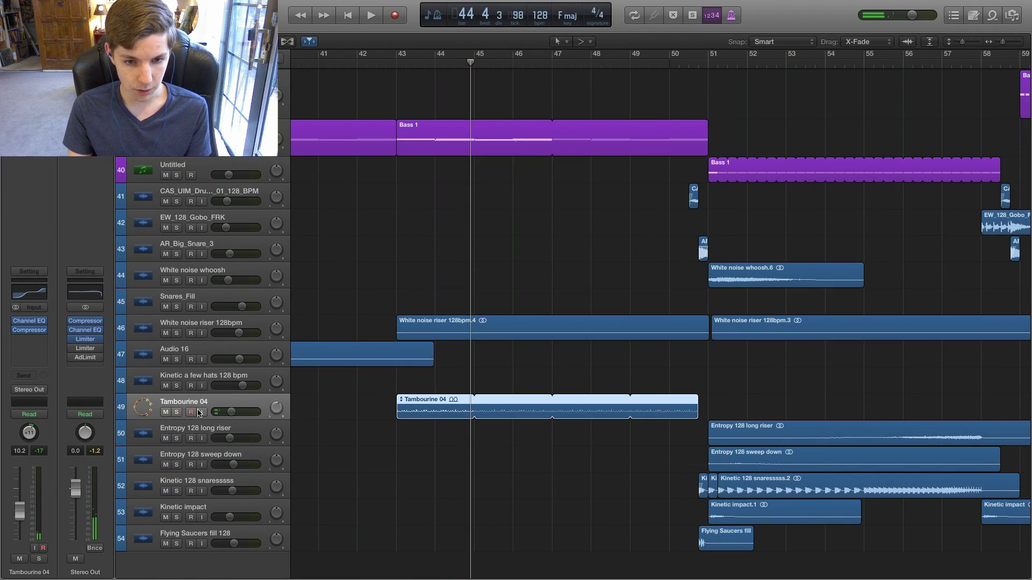
Play from bar 43 with Tambourine 04 soloed, add the purple track 39 to the solo, and stop.
{"action": "left_click", "coordinate": [176, 413]}
{"action": "key", "text": "shift+space"}
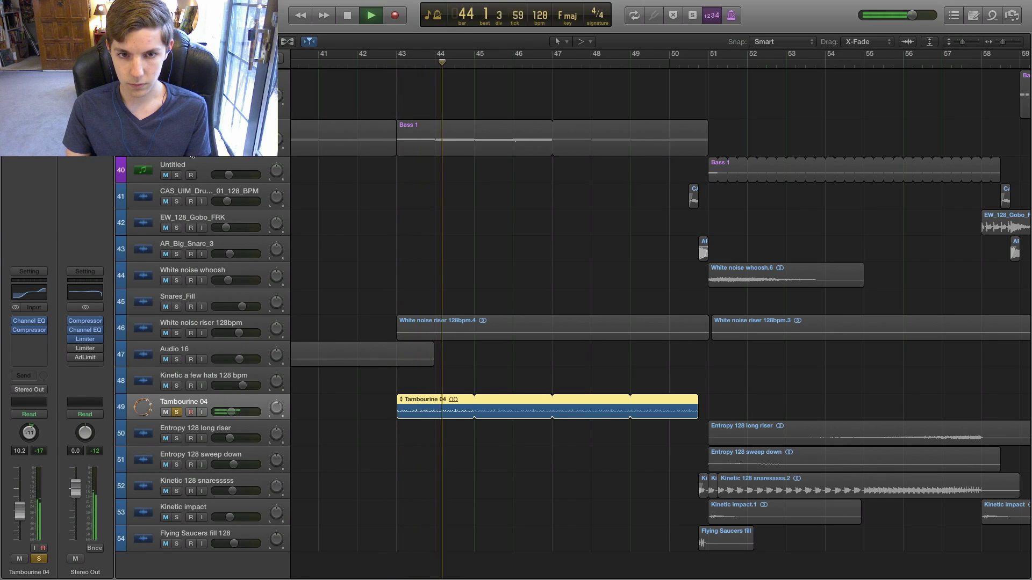
{"action": "left_click", "coordinate": [177, 148]}
{"action": "scroll", "coordinate": [333, 182], "scroll_direction": "up", "scroll_amount": 8}
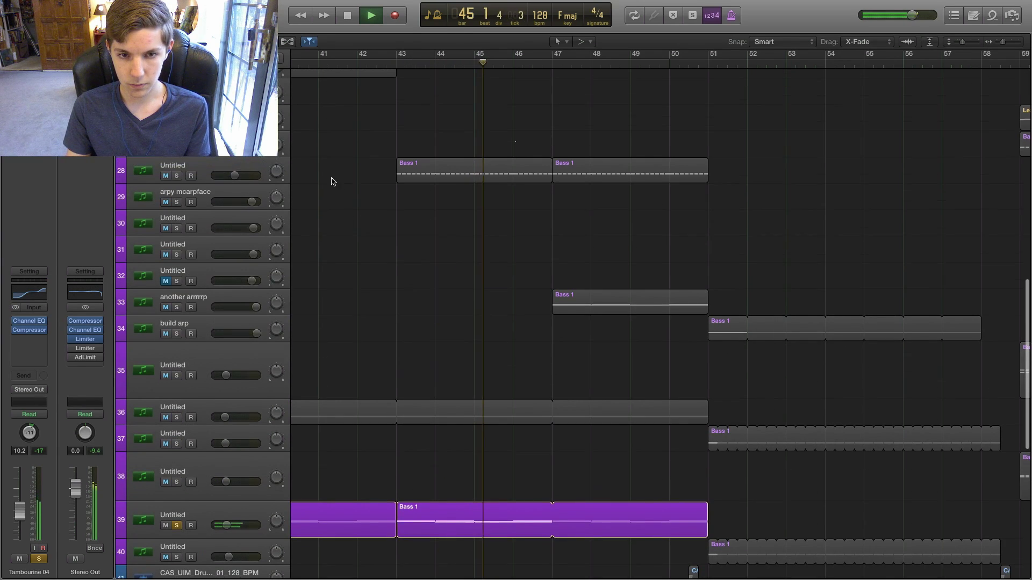
{"action": "key", "text": "space"}
Add tracks 28 and 16 to the solo, play from bar 43, and bring in the track 22 lead during playback.
{"action": "scroll", "coordinate": [329, 187], "scroll_direction": "up", "scroll_amount": 4}
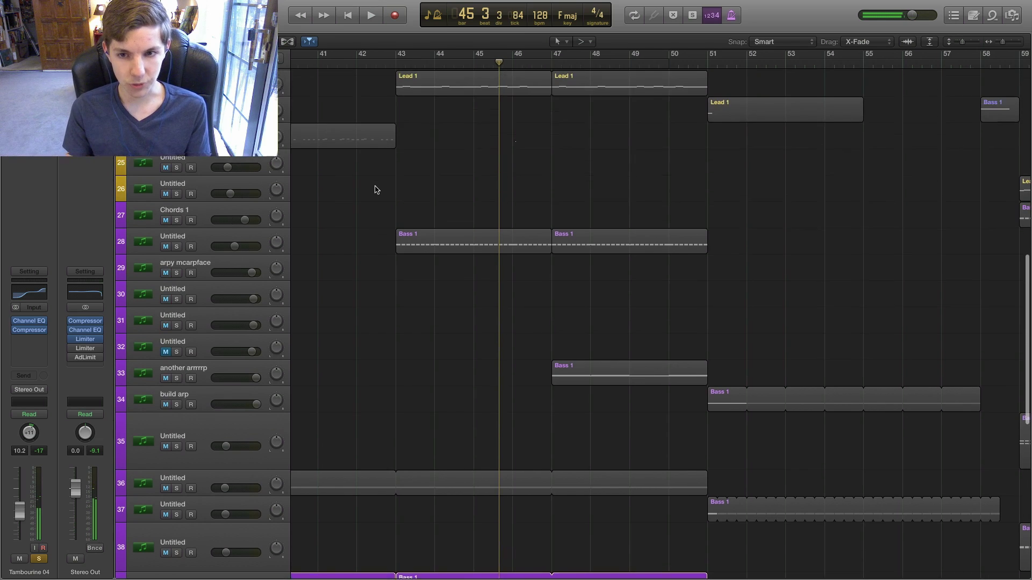
{"action": "left_click", "coordinate": [177, 262]}
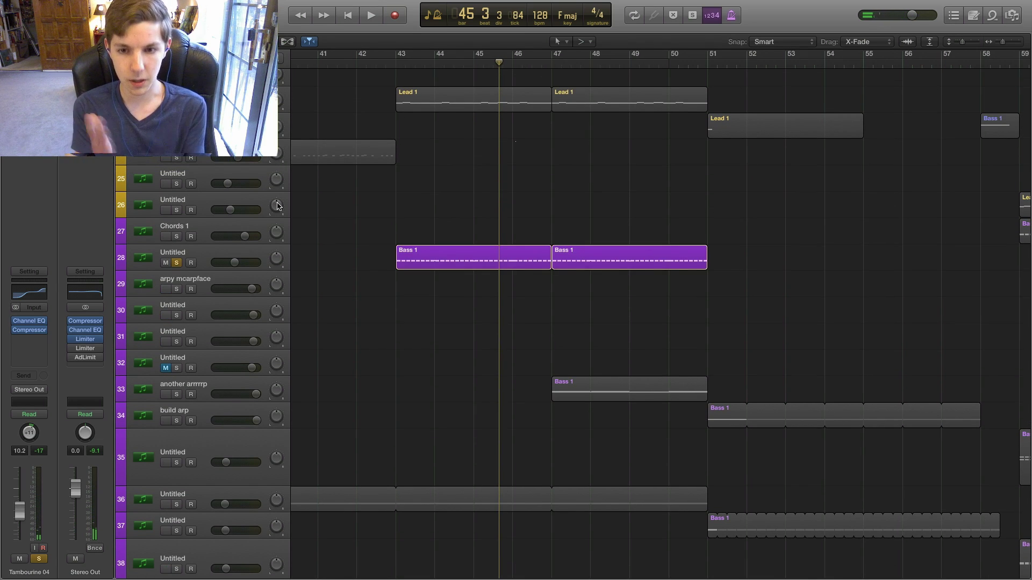
{"action": "scroll", "coordinate": [365, 205], "scroll_direction": "up", "scroll_amount": 6}
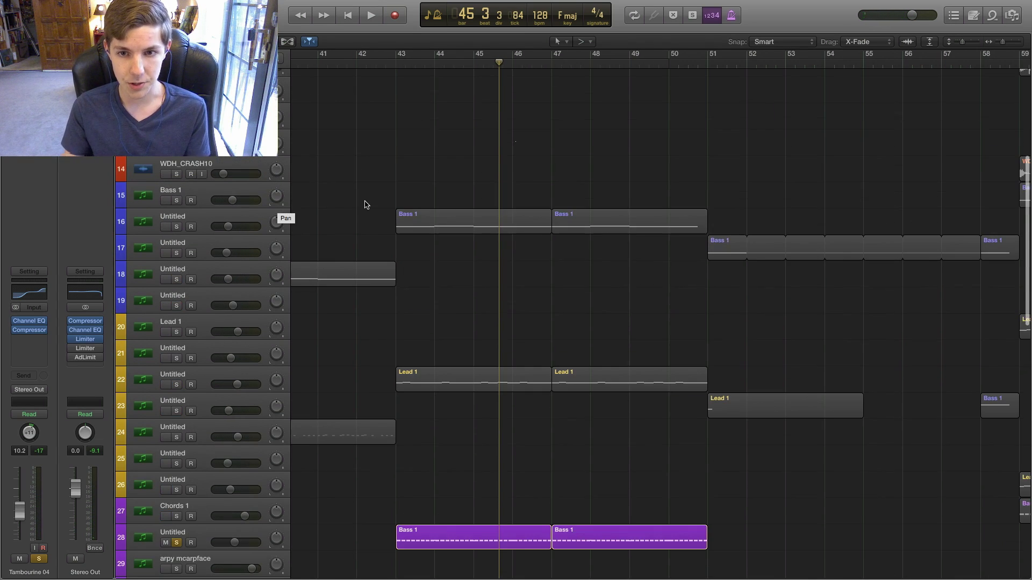
{"action": "left_click", "coordinate": [176, 227]}
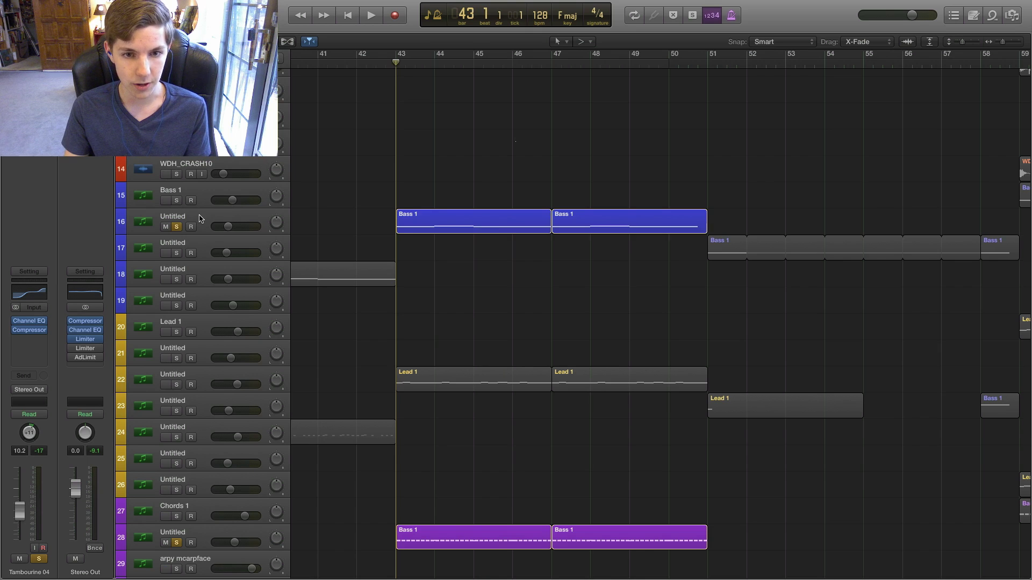
{"action": "key", "text": "space"}
{"action": "scroll", "coordinate": [353, 195], "scroll_direction": "down", "scroll_amount": 1}
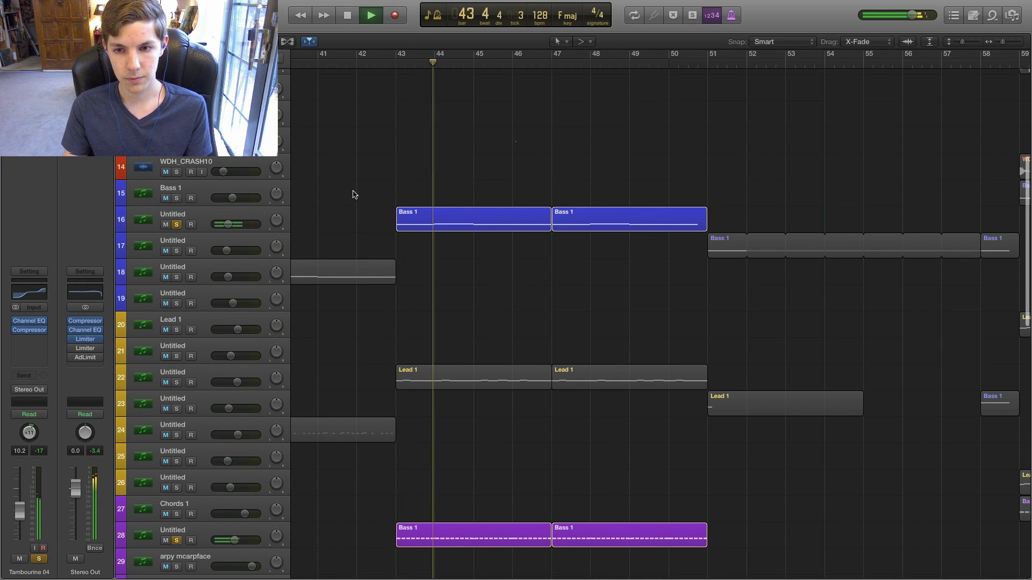
{"action": "left_click", "coordinate": [177, 383]}
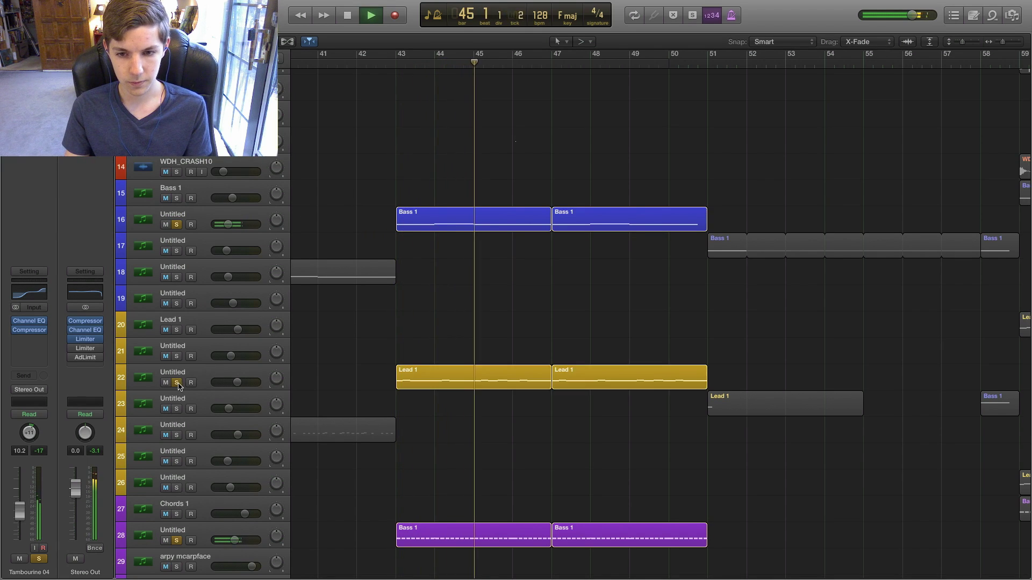
Select the track 22 lead, inspect its Channel EQ and LFOTool plug-ins, close them and stop playback.
{"action": "scroll", "coordinate": [339, 336], "scroll_direction": "down", "scroll_amount": 10}
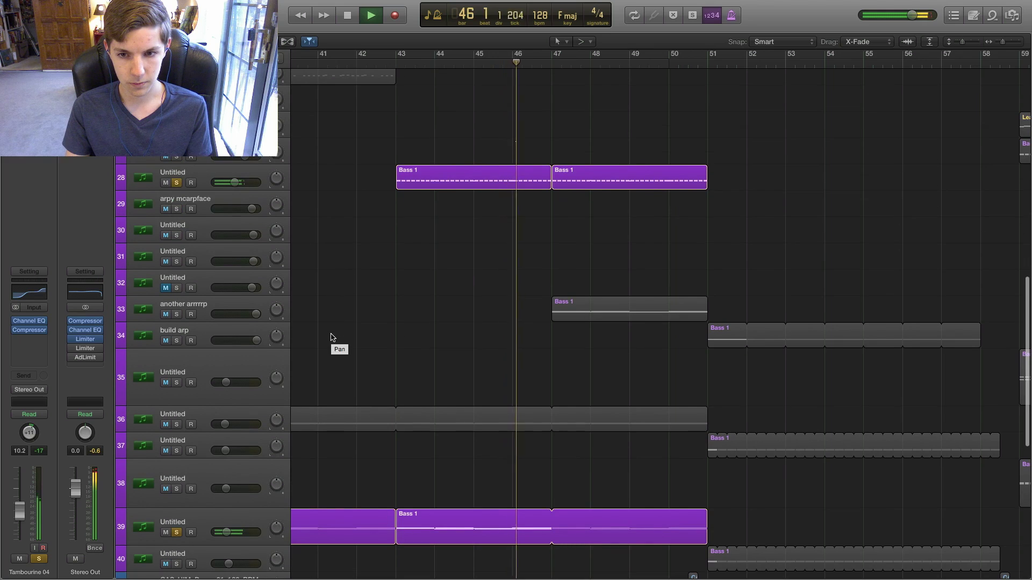
{"action": "scroll", "coordinate": [331, 338], "scroll_direction": "up", "scroll_amount": 5}
{"action": "left_click", "coordinate": [145, 166]}
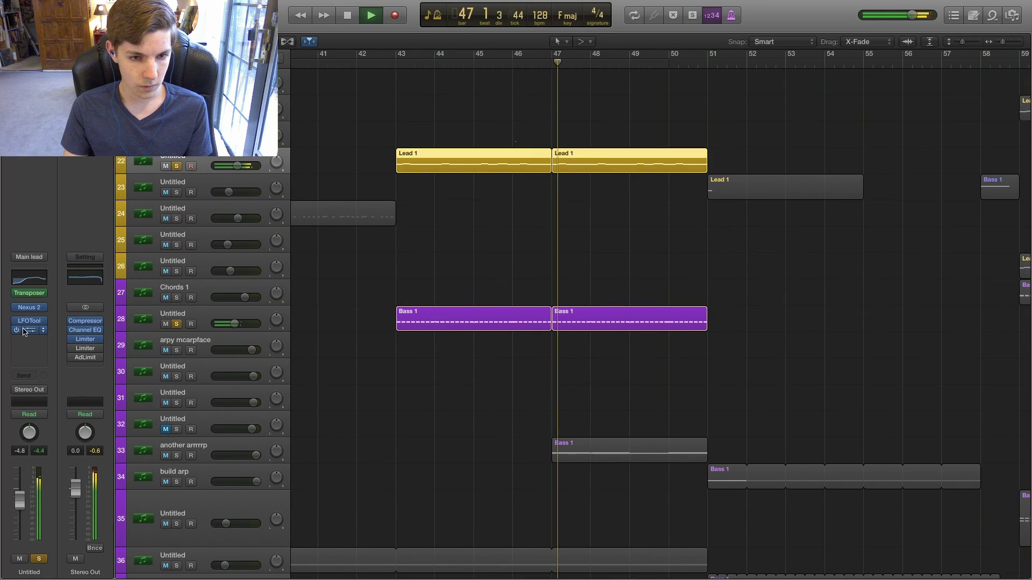
{"action": "left_click", "coordinate": [24, 332]}
{"action": "left_click", "coordinate": [31, 321]}
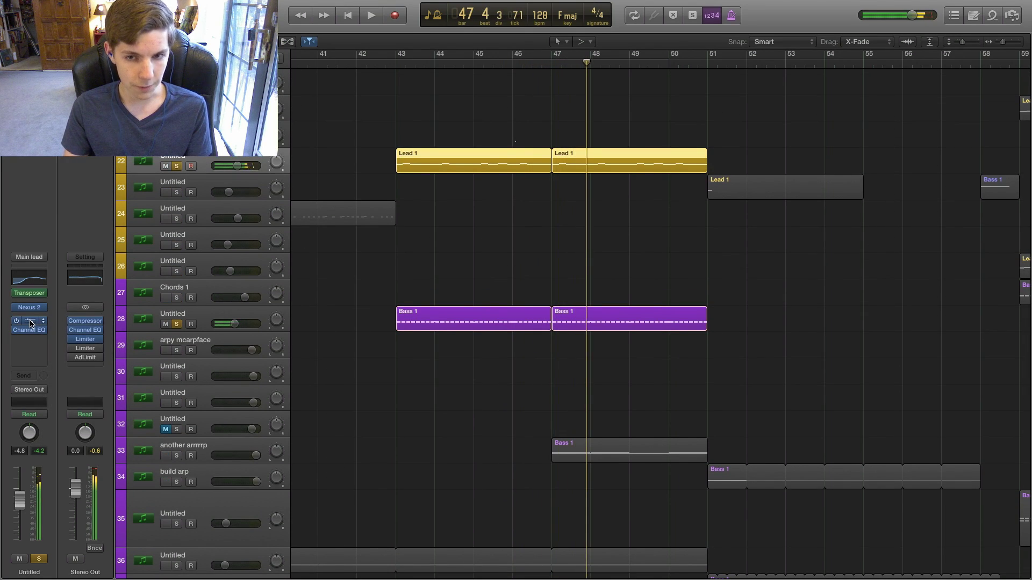
{"action": "left_click", "coordinate": [31, 321]}
{"action": "key", "text": "super+w"}
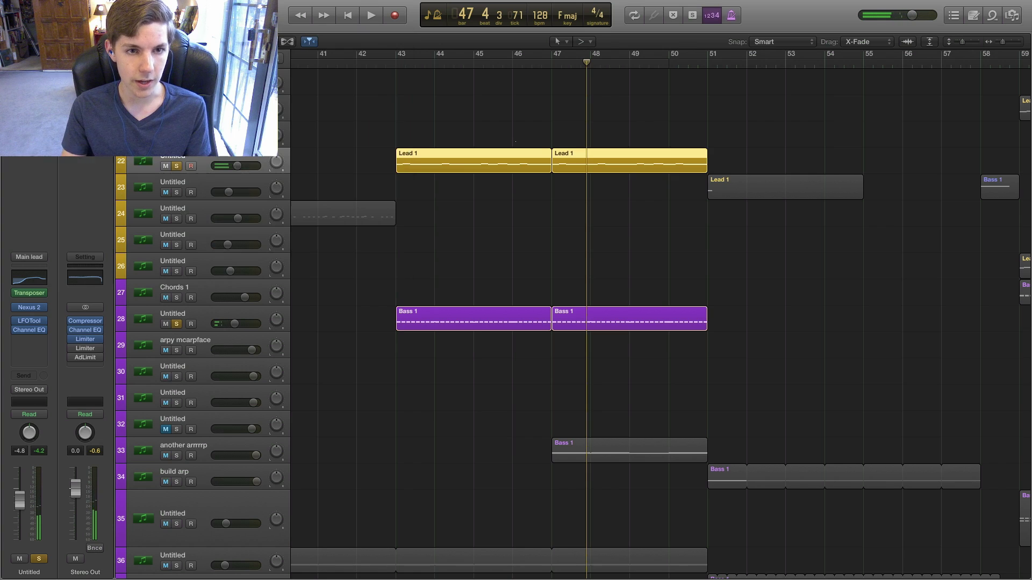
Clear all solos, play the full mix from bar 43, jump to the build at bar 51, and stop.
{"action": "key", "text": "ctrl+alt+super+s"}
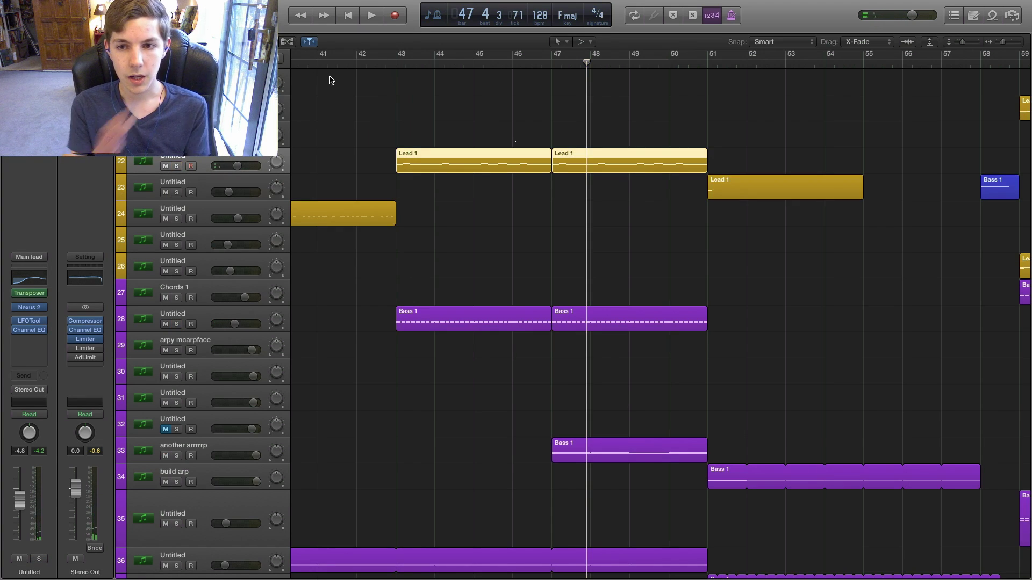
{"action": "left_click", "coordinate": [393, 70]}
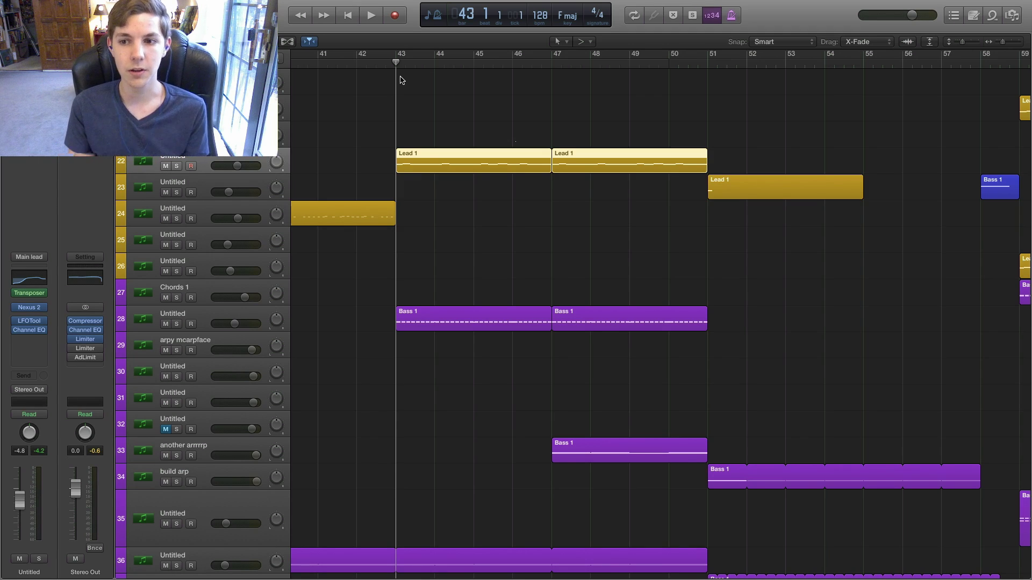
{"action": "key", "text": "space"}
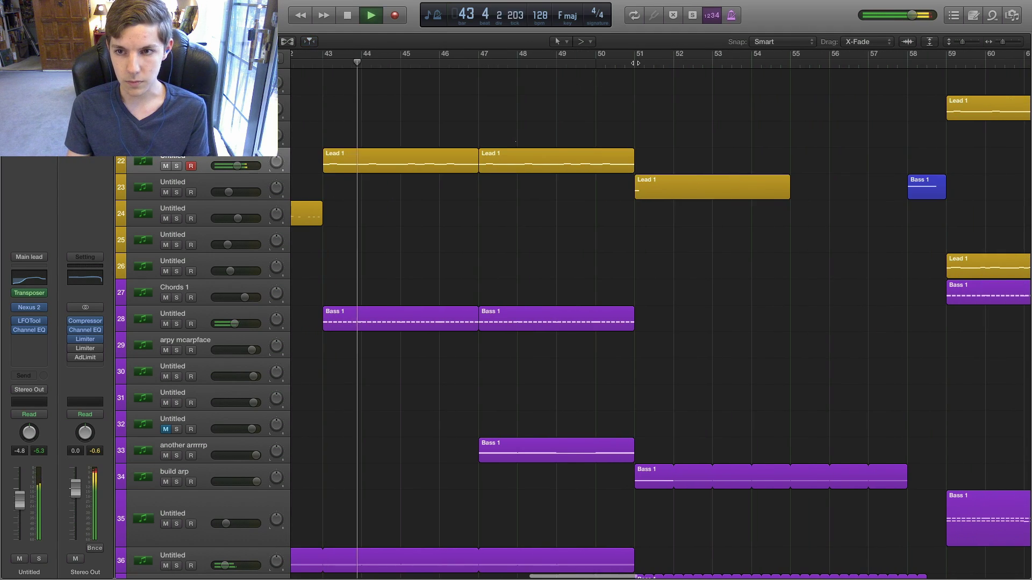
{"action": "left_click", "coordinate": [634, 63]}
{"action": "key", "text": "space"}
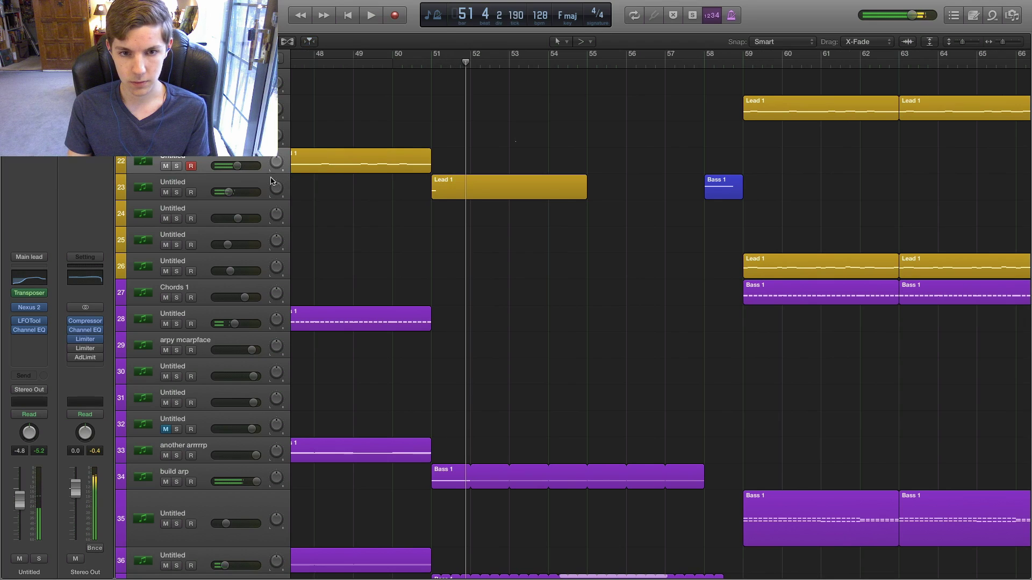
Solo the track 23 lead, play it from bar 51, then stop and release the solo.
{"action": "left_click", "coordinate": [217, 189]}
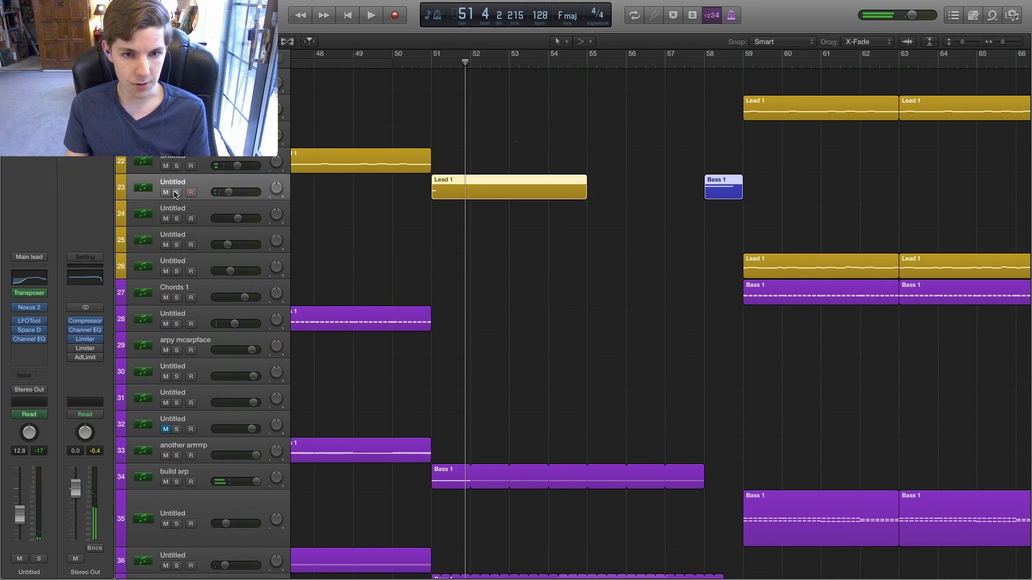
{"action": "key", "text": "s"}
{"action": "left_click", "coordinate": [438, 60]}
{"action": "key", "text": "space"}
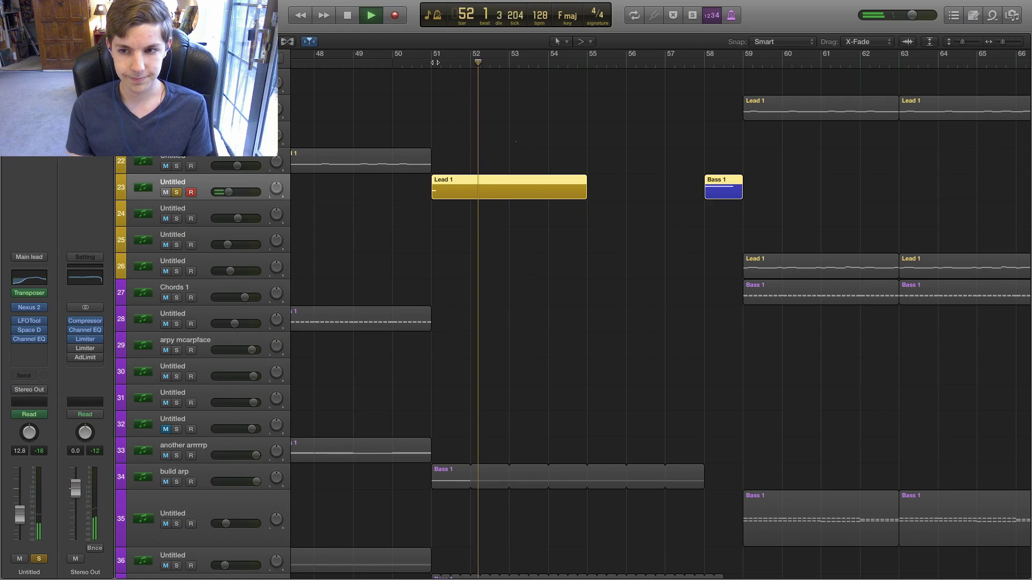
{"action": "key", "text": "space"}
{"action": "left_click", "coordinate": [176, 195]}
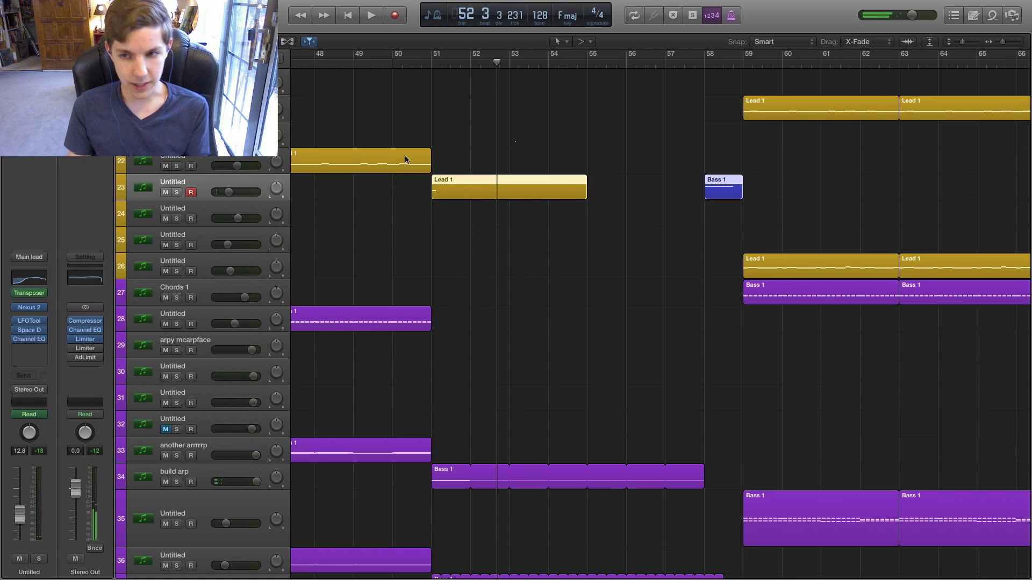
Show the track automation and set the playhead at bar 55, where the AUPitch rises on build arp and track 37 begin.
{"action": "scroll", "coordinate": [482, 113], "scroll_direction": "down", "scroll_amount": 8}
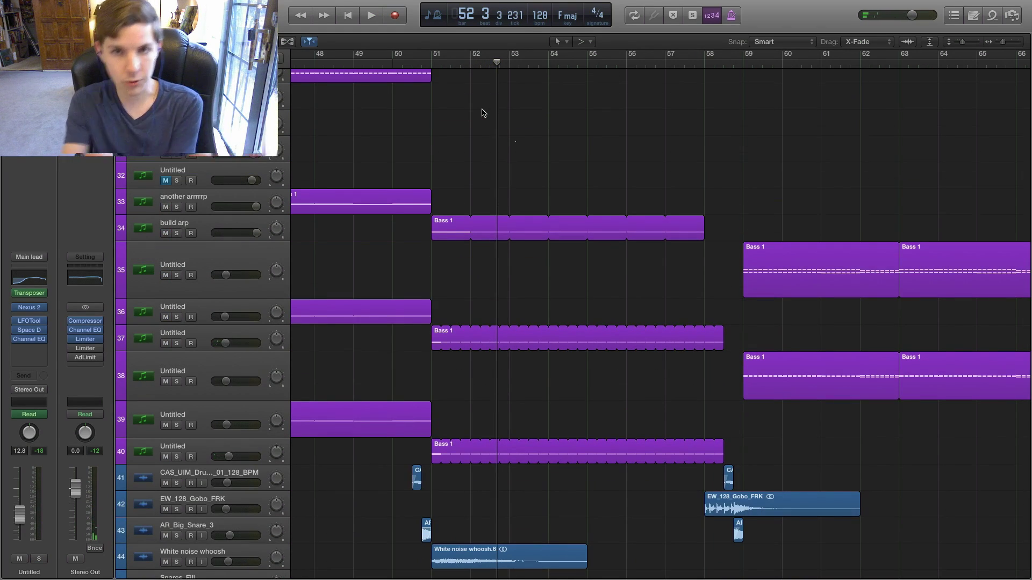
{"action": "left_click", "coordinate": [430, 62]}
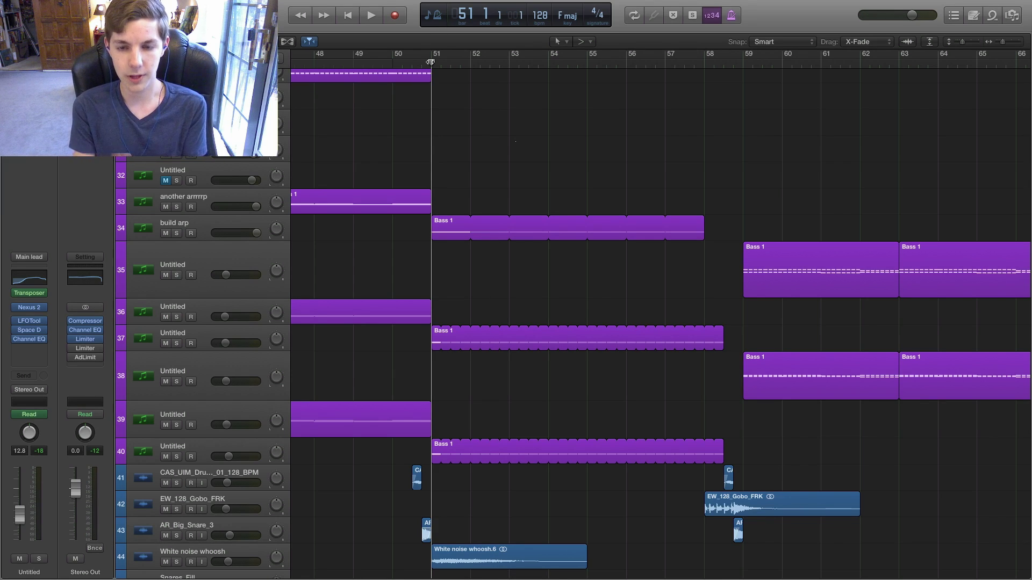
{"action": "key", "text": "a"}
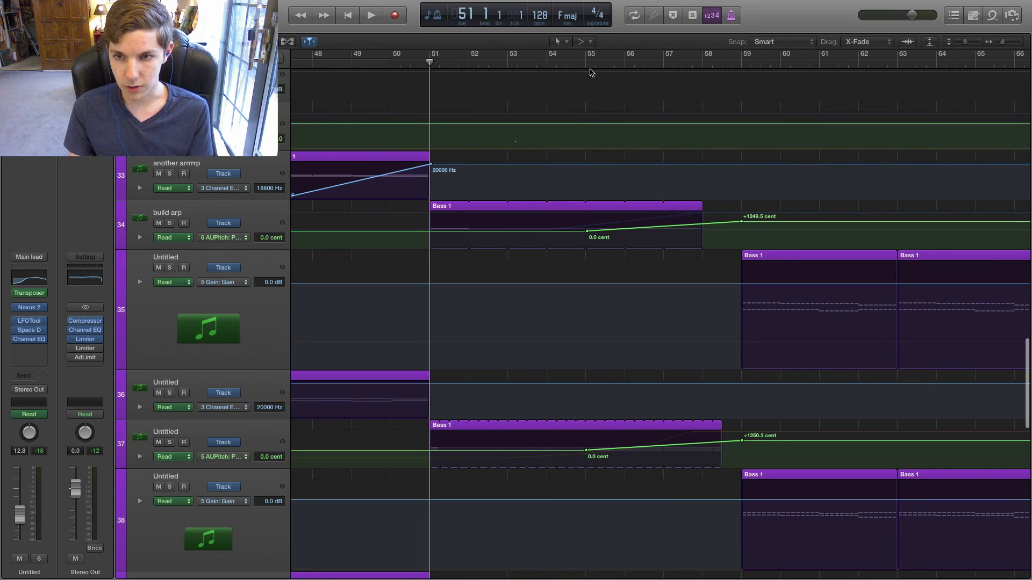
{"action": "left_click", "coordinate": [592, 74]}
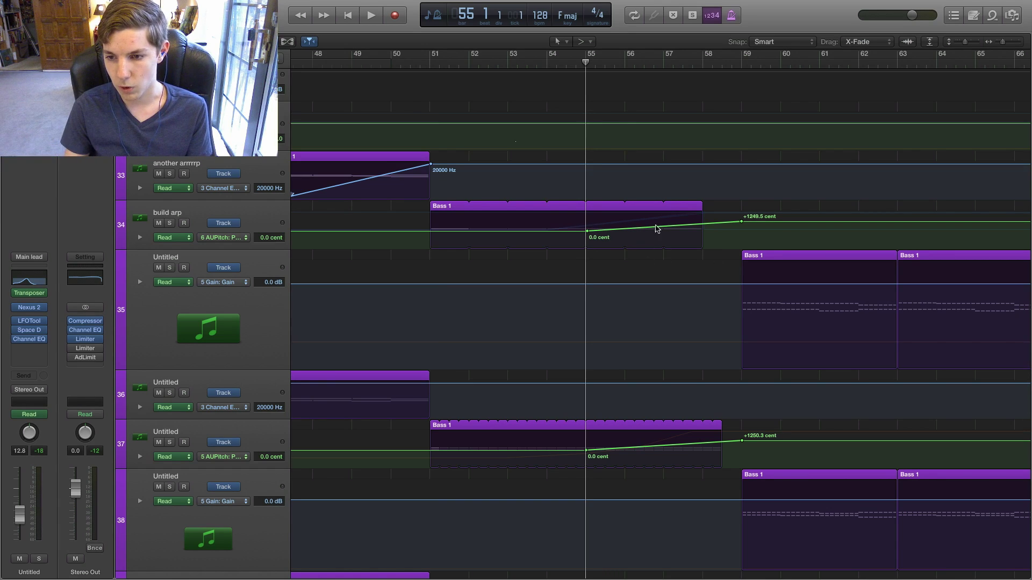
Play the pitch rise from bar 55 and solo the build arp track.
{"action": "scroll", "coordinate": [556, 268], "scroll_direction": "down", "scroll_amount": 3}
{"action": "scroll", "coordinate": [555, 267], "scroll_direction": "right", "scroll_amount": 3}
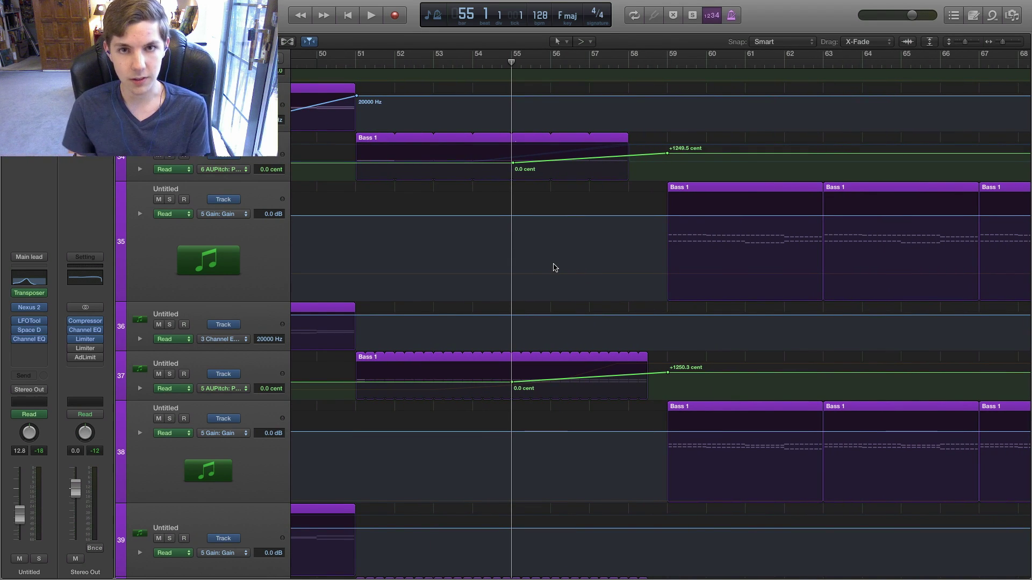
{"action": "scroll", "coordinate": [498, 235], "scroll_direction": "right", "scroll_amount": 2}
{"action": "key", "text": "space"}
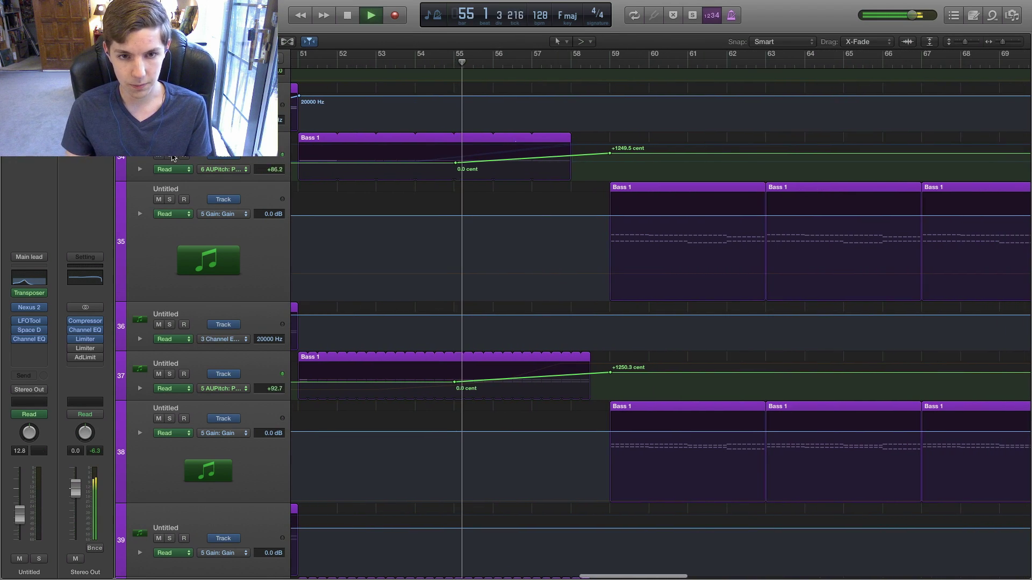
{"action": "left_click", "coordinate": [169, 157]}
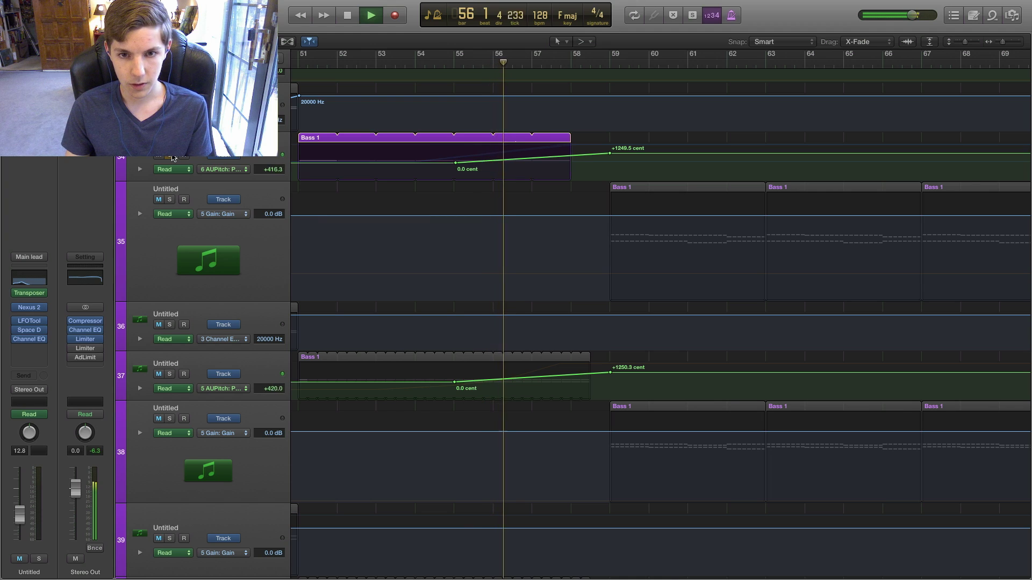
Add track 37 to the solo, release the build arp's solo, and play track 37 alone from bar 55, then stop.
{"action": "left_click", "coordinate": [170, 374]}
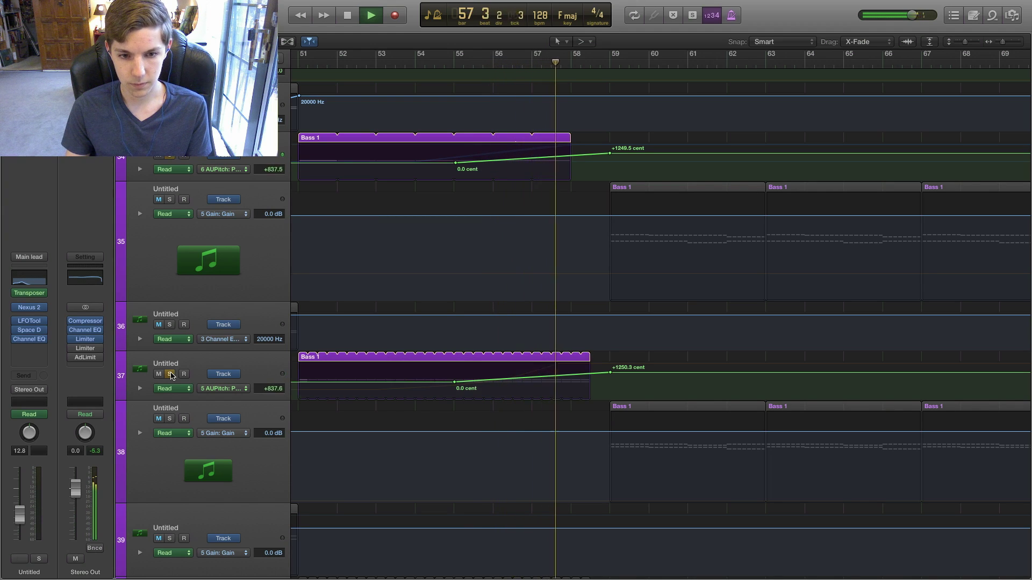
{"action": "left_click", "coordinate": [170, 157]}
{"action": "key", "text": "space"}
{"action": "left_click", "coordinate": [451, 62]}
{"action": "key", "text": "space"}
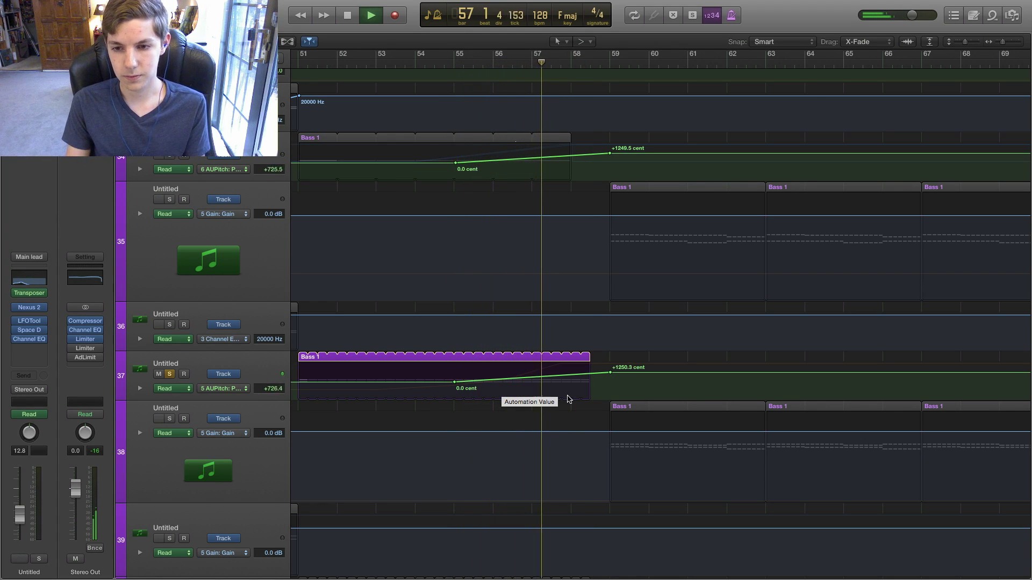
{"action": "key", "text": "space"}
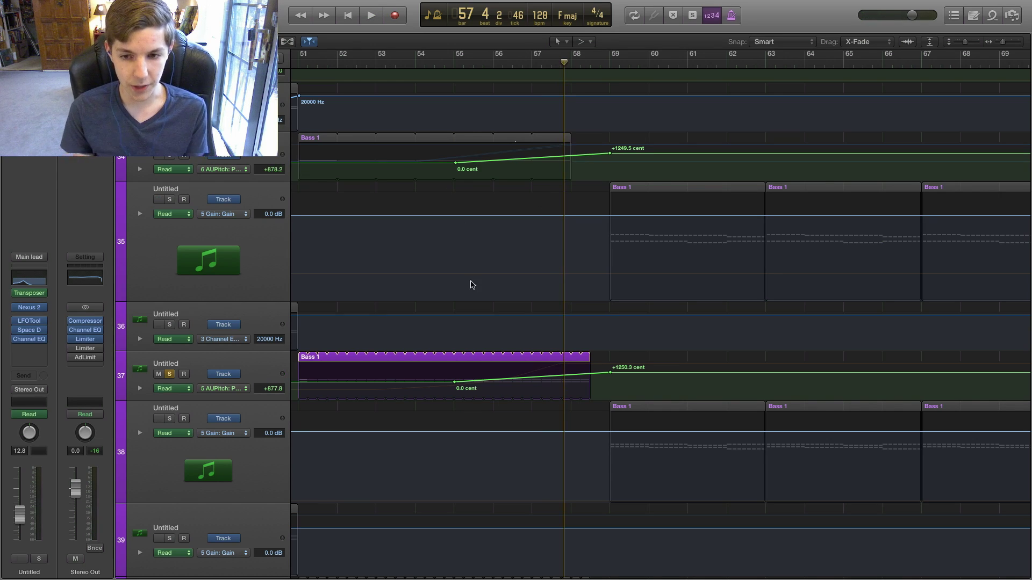
Check track 37's list of automation parameters without changing the selection, then release its solo and hide the track automation.
{"action": "right_click", "coordinate": [249, 381]}
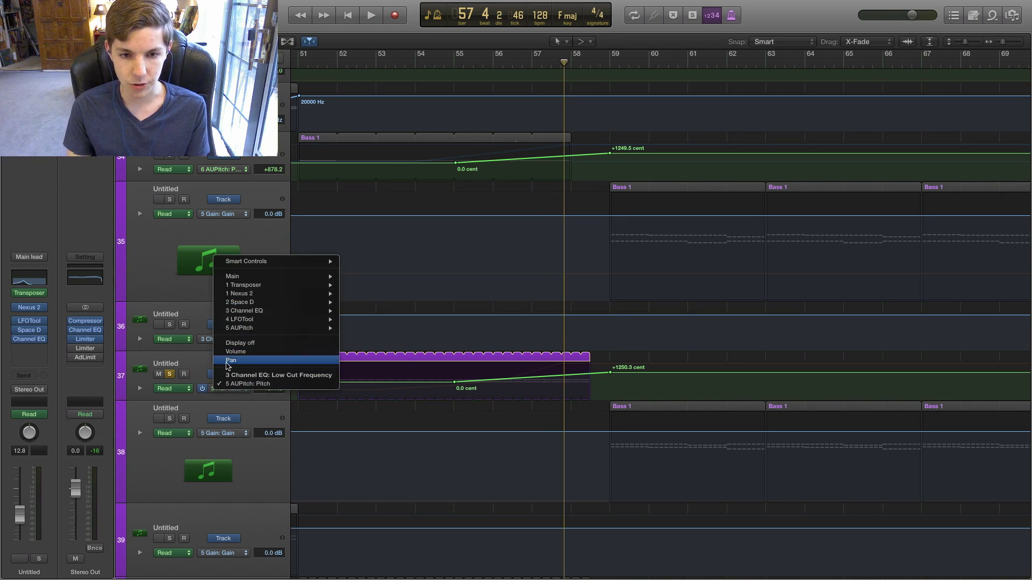
{"action": "left_click", "coordinate": [230, 361]}
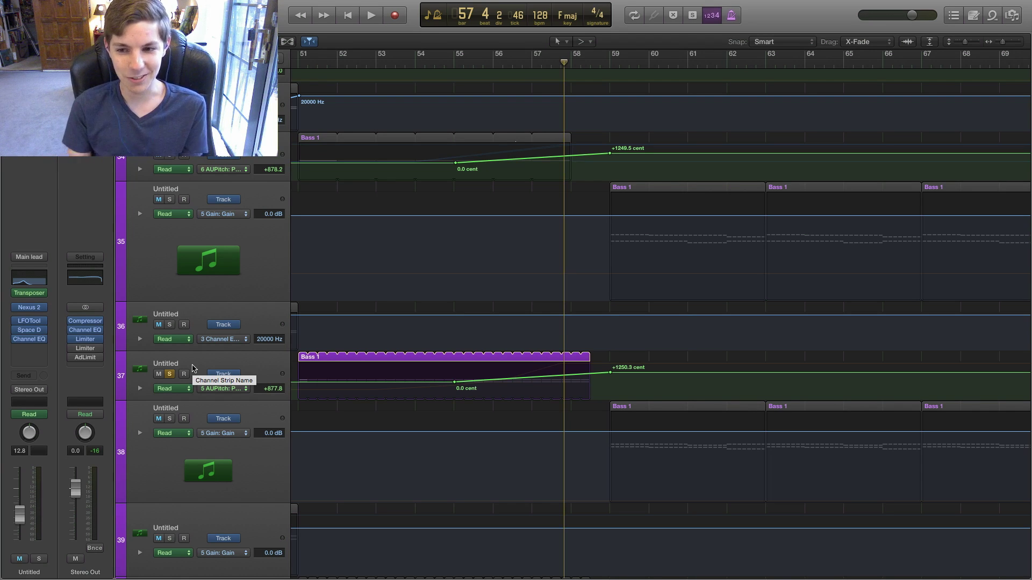
{"action": "left_click", "coordinate": [169, 374]}
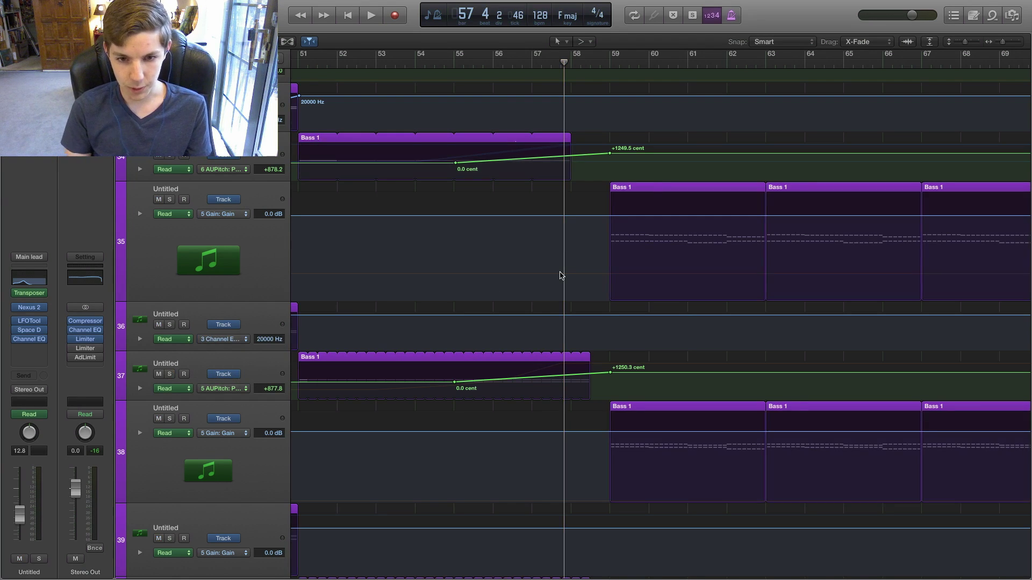
{"action": "key", "text": "a"}
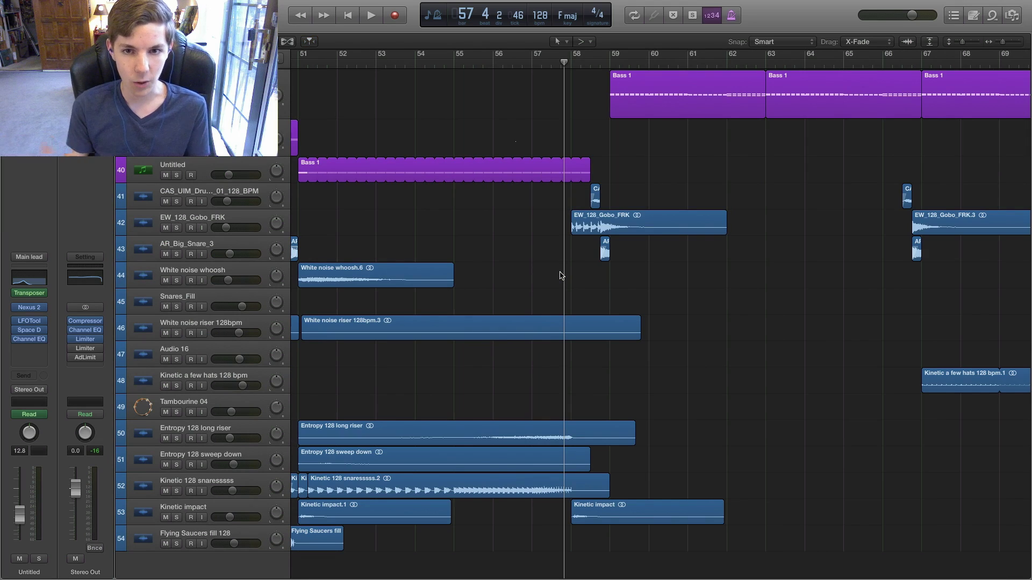
Set the playhead at bar 51 and solo the Entropy 128 long riser, Entropy 128 sweep down, Kinetic 128 snaresssss and Kinetic impact tracks.
{"action": "scroll", "coordinate": [473, 183], "scroll_direction": "left", "scroll_amount": 5}
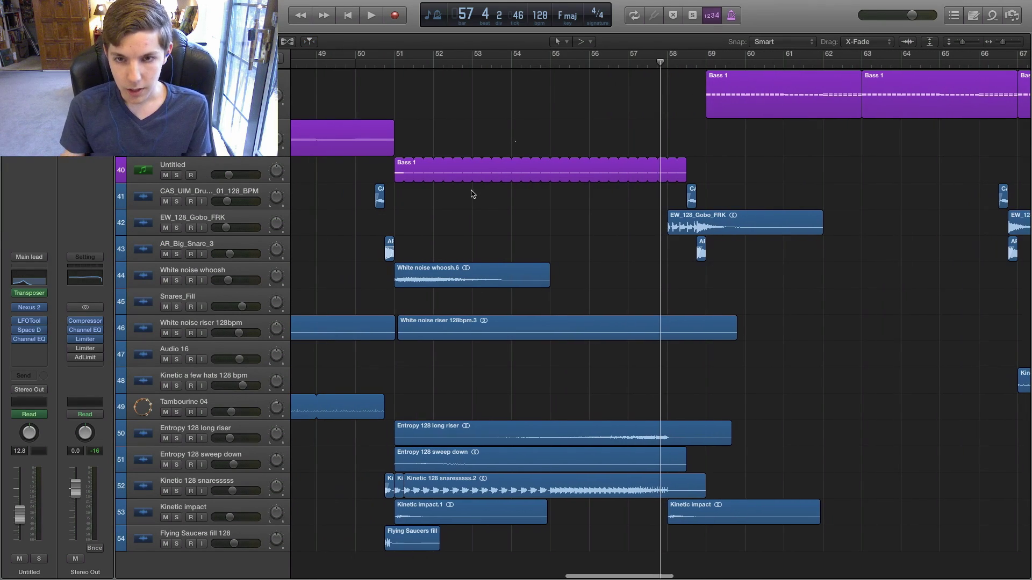
{"action": "left_click", "coordinate": [401, 62]}
{"action": "left_click", "coordinate": [177, 439]}
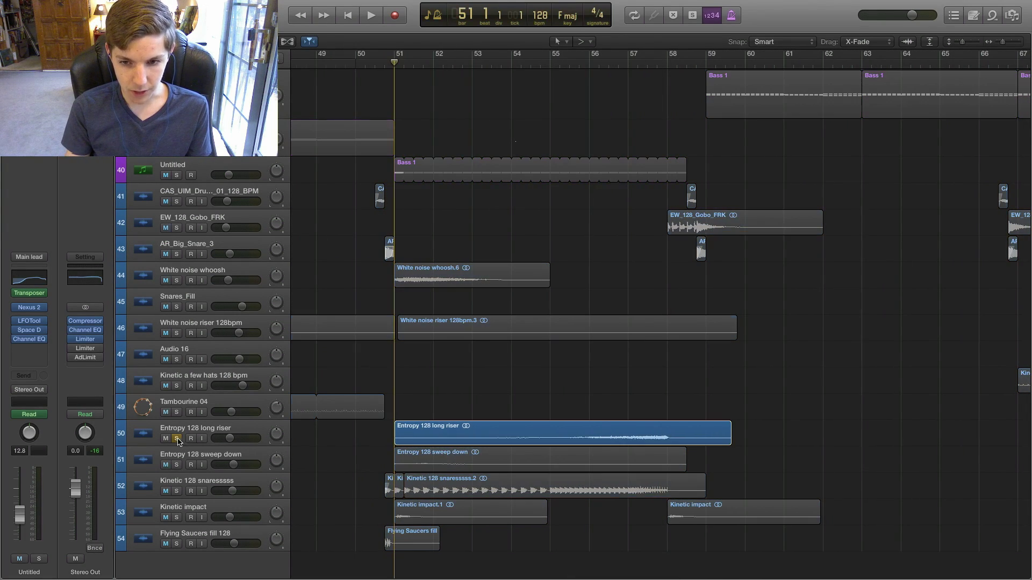
{"action": "left_click", "coordinate": [177, 465]}
{"action": "left_click", "coordinate": [177, 491]}
{"action": "left_click", "coordinate": [177, 517]}
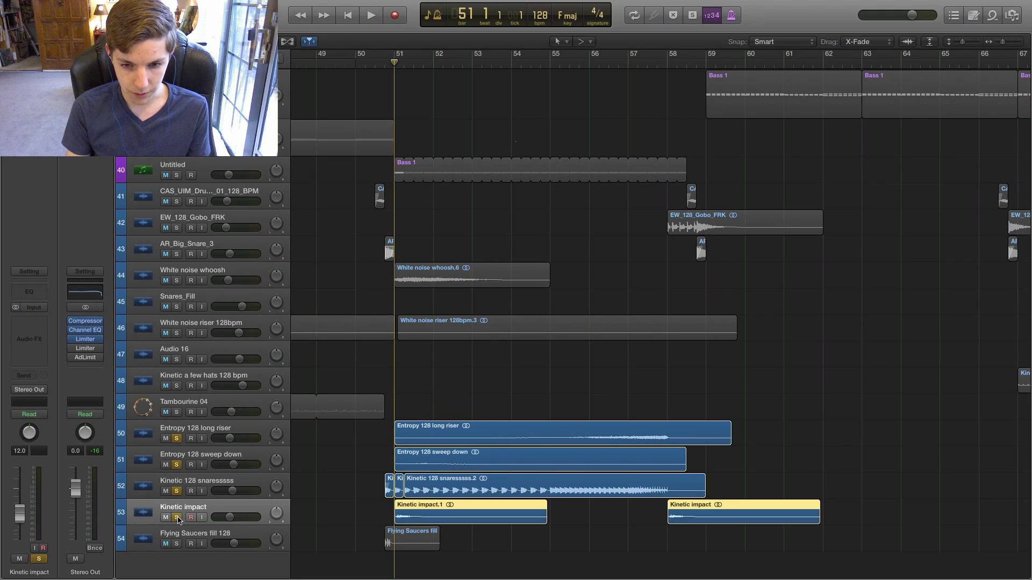
Play the soloed riser, sweep, snare and impact tracks from bar 51 past bar 59, then stop and clear all solos.
{"action": "key", "text": "space"}
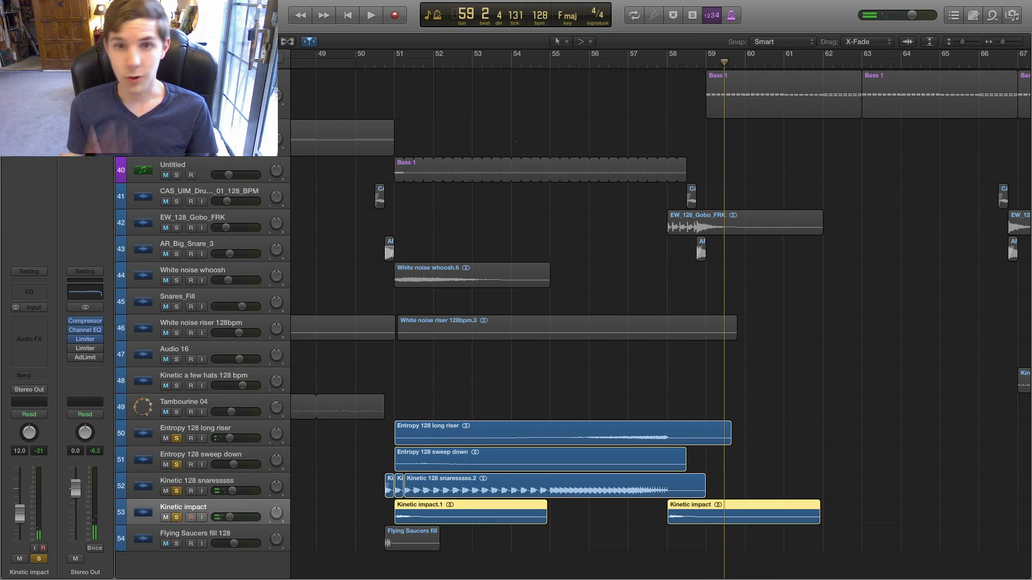
{"action": "key", "text": "space"}
{"action": "key", "text": "ctrl+alt+super+s"}
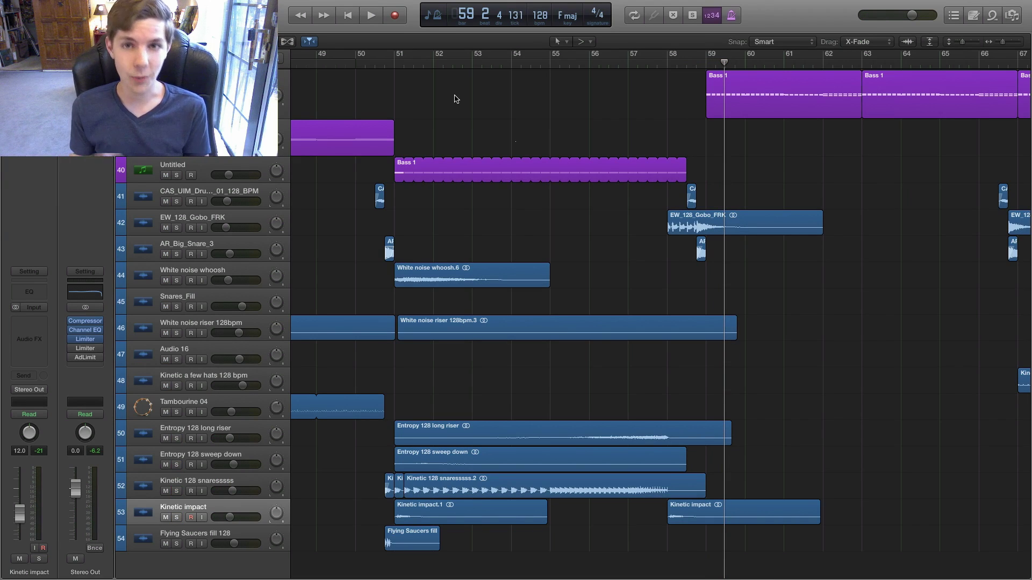